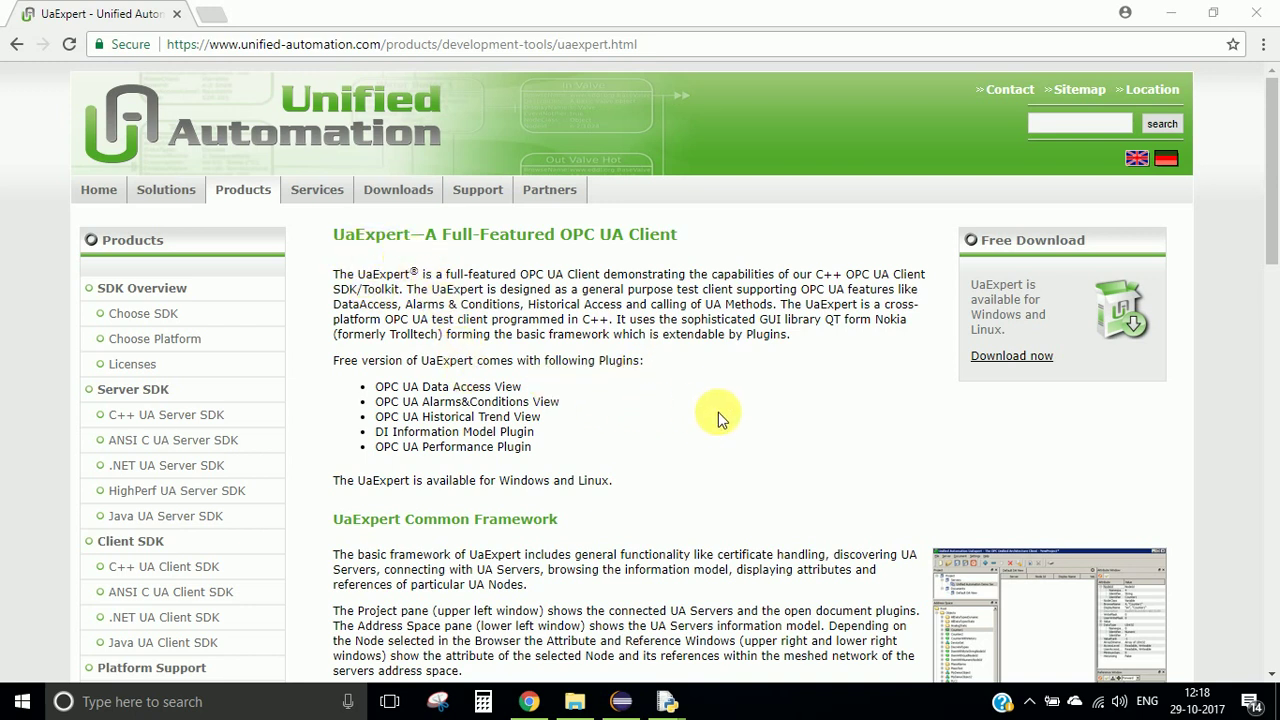
Step: Select the UaExpert product page's address in Chrome's address bar
left_click(715, 44)
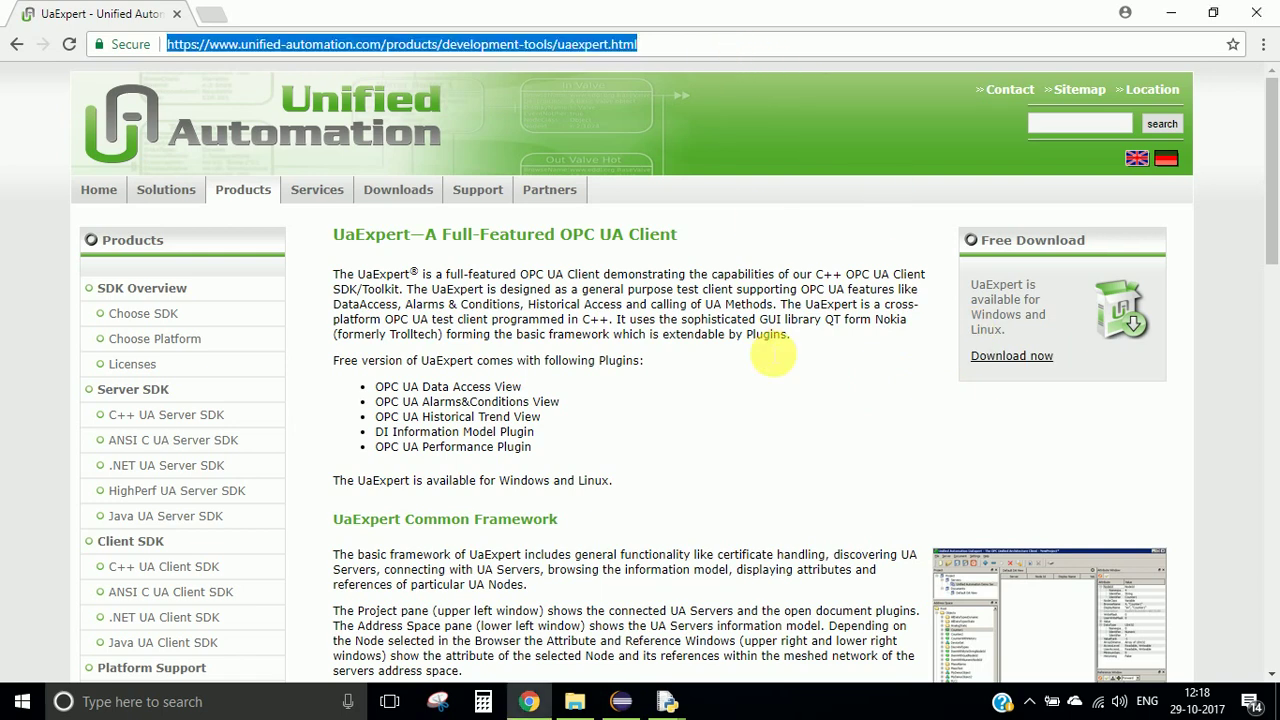
left_click(770, 355)
Step: Minimize Chrome, refresh the desktop, and launch UaExpert in a maximized window
left_click(1171, 12)
right_click(565, 201)
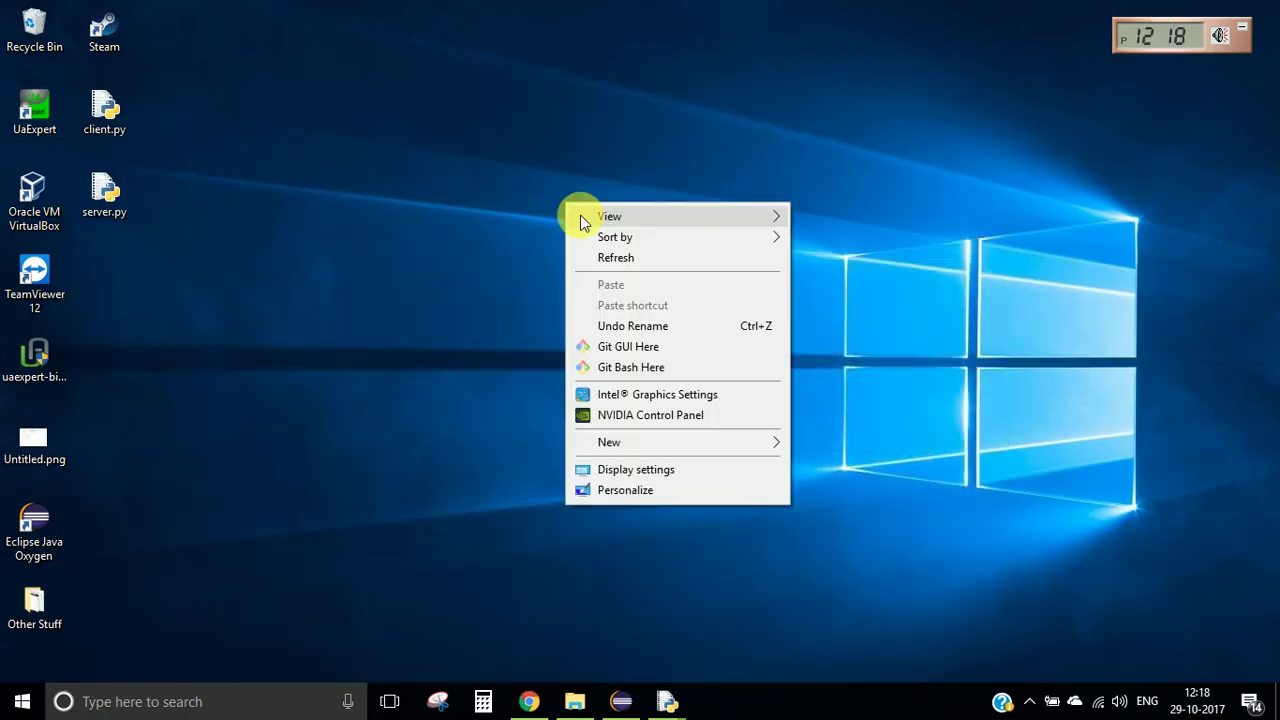
left_click(605, 258)
double_click(34, 110)
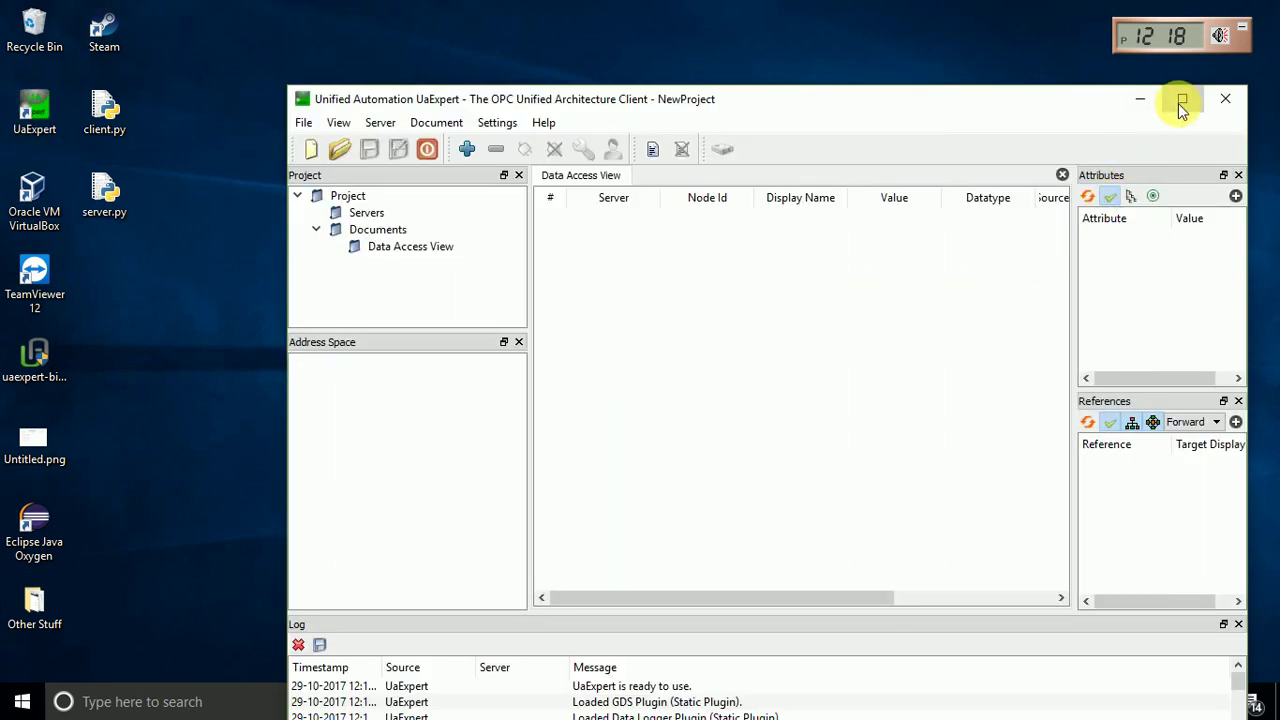
left_click(1181, 103)
mouse_move(667, 701)
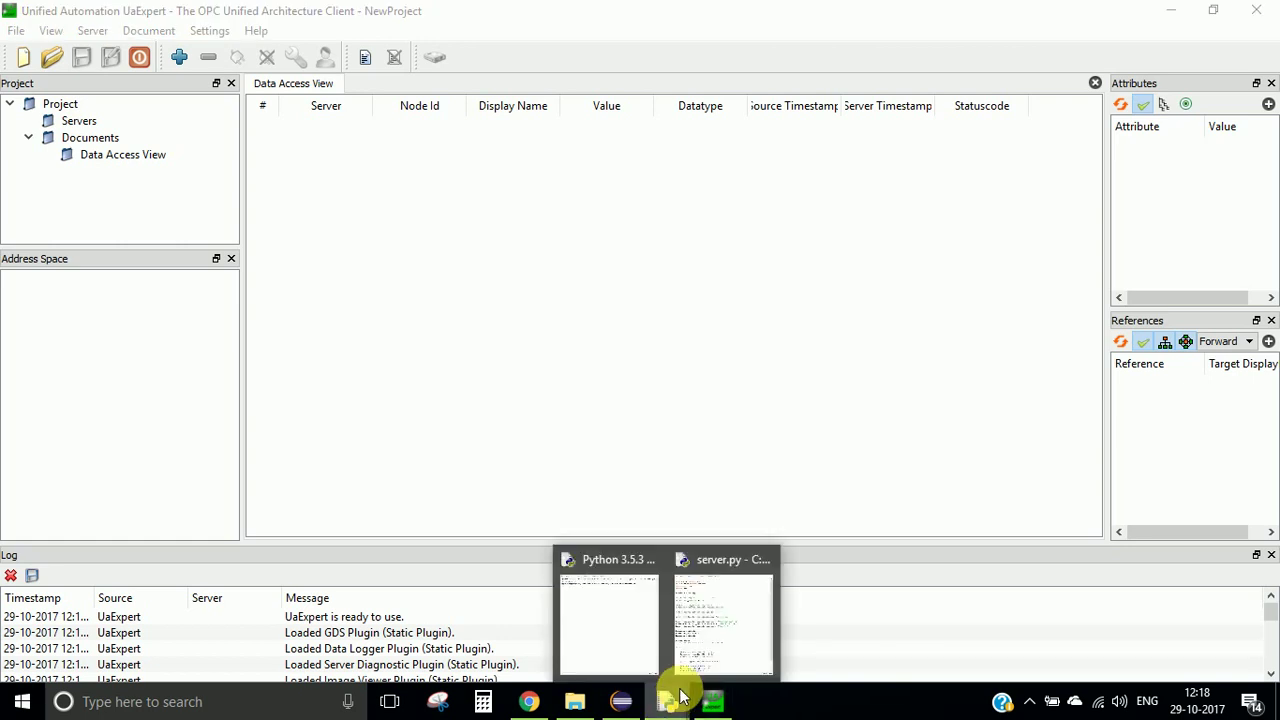
Step: Bring up the server.py editor and review its server setup code
left_click(723, 628)
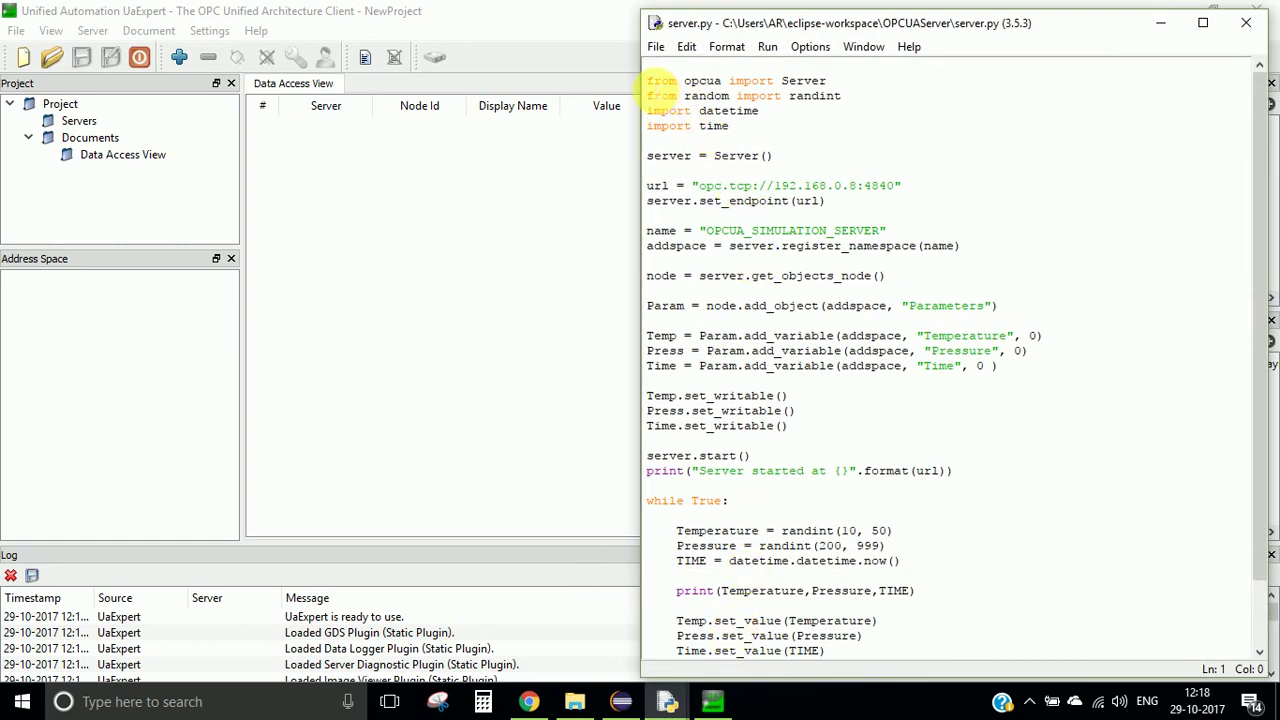
mouse_move(646, 80)
left_mouse_down()
mouse_move(832, 320)
mouse_move(814, 208)
left_mouse_up()
left_click(928, 128)
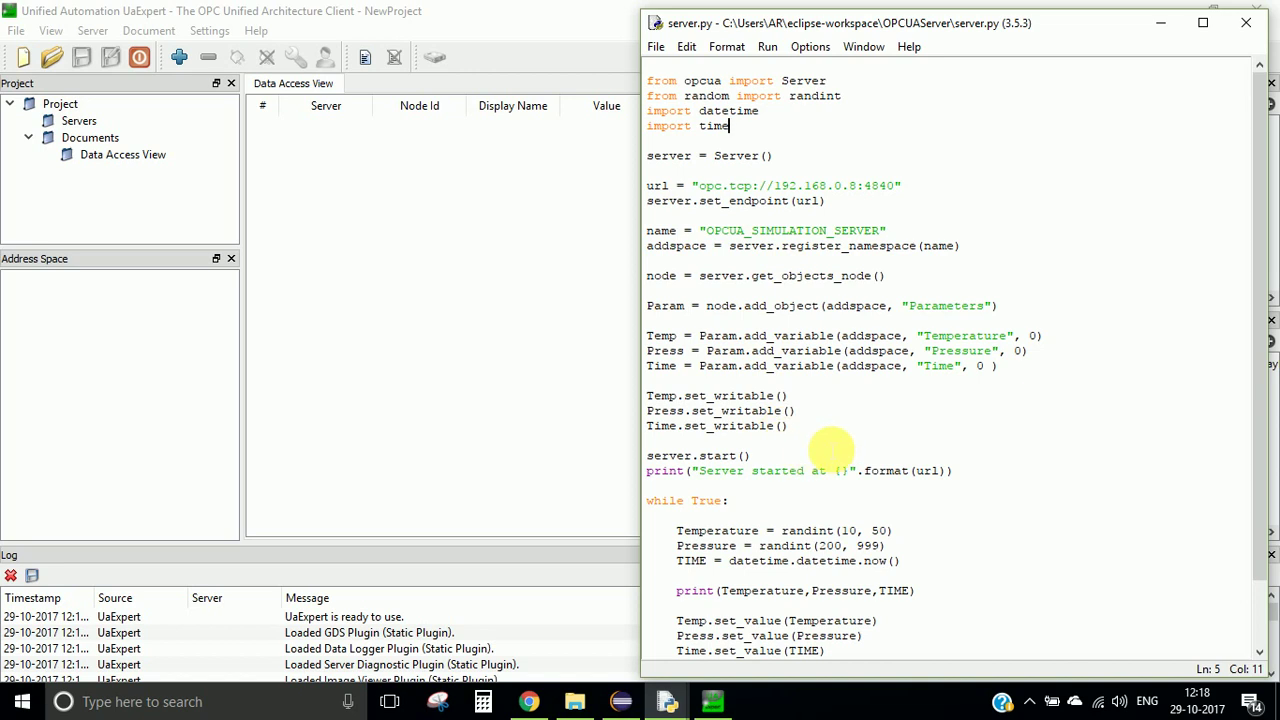
scroll(830, 450, "down", 2)
scroll(830, 450, "up", 2)
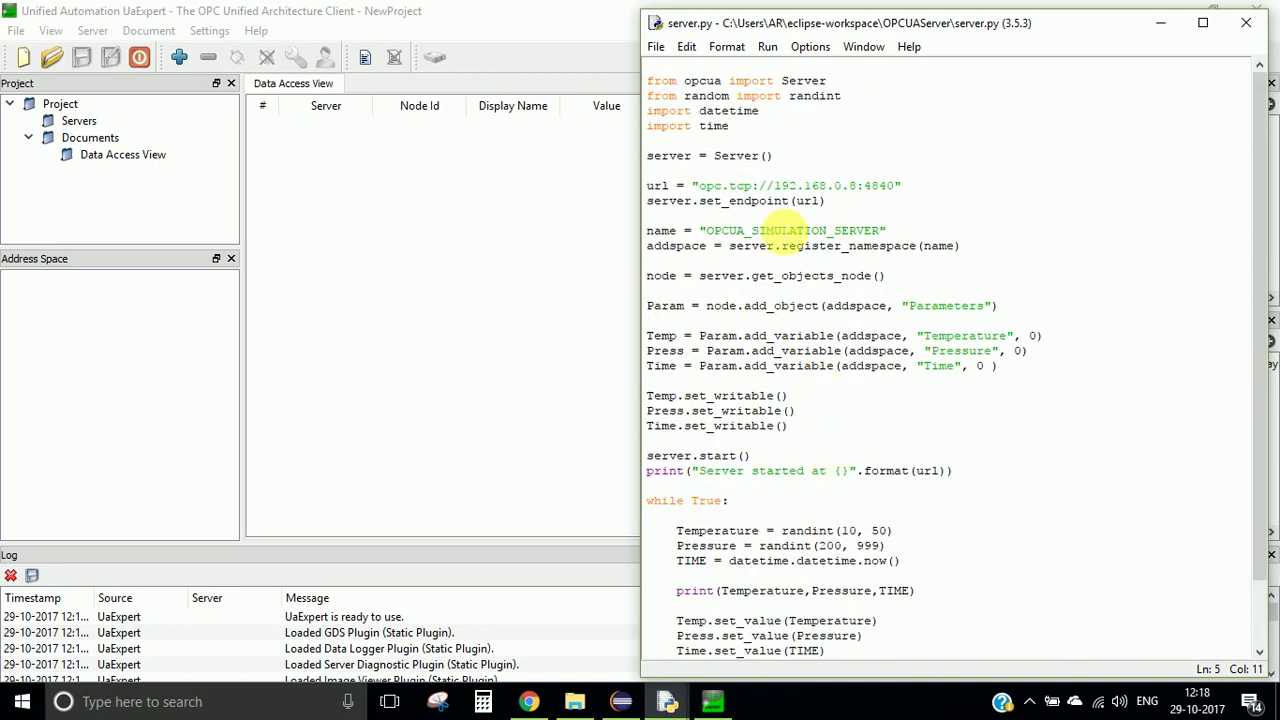
Step: Run server.py via Run Module, check its started message and endpoint, then minimize the shell
left_click(766, 47)
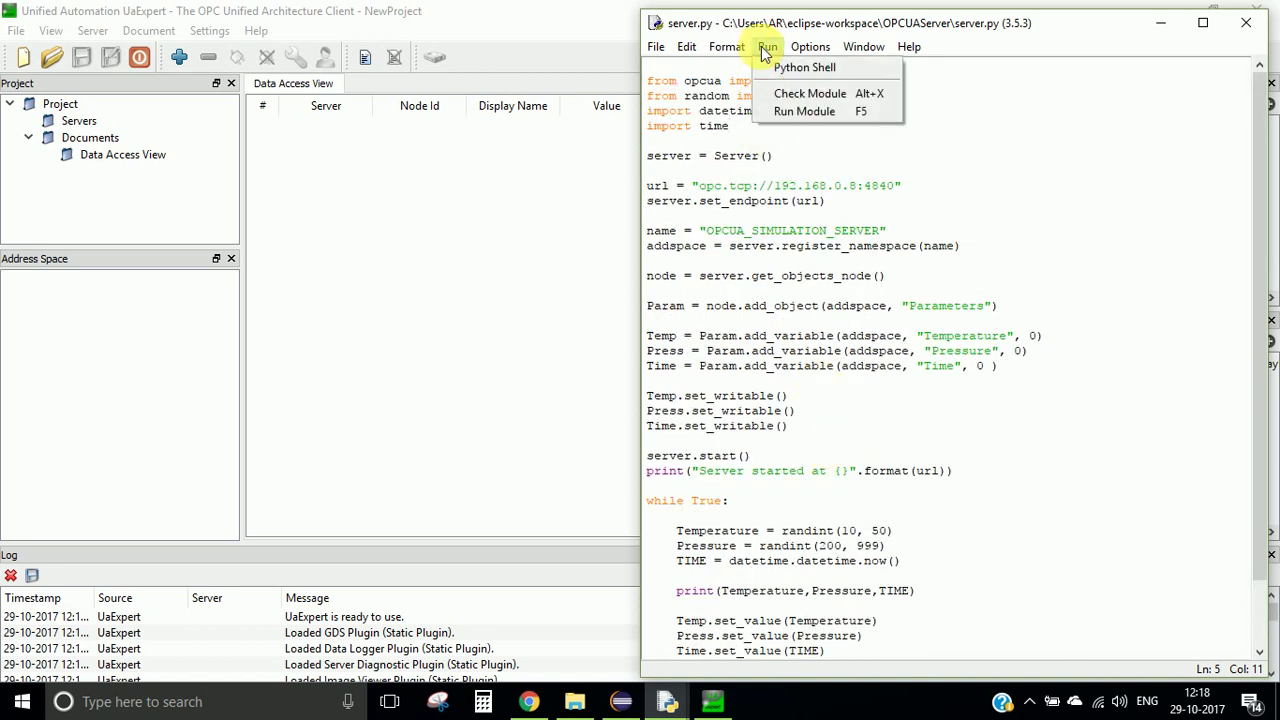
left_click(800, 111)
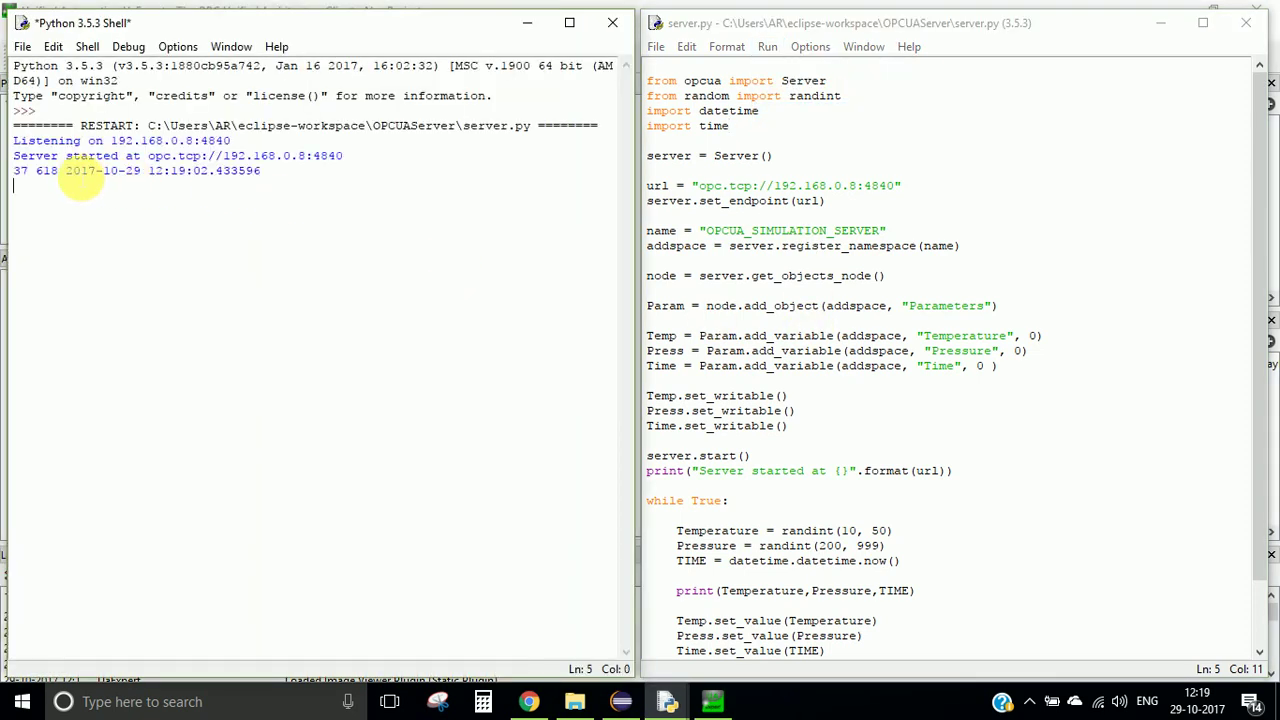
left_click_drag(13, 156, 340, 160)
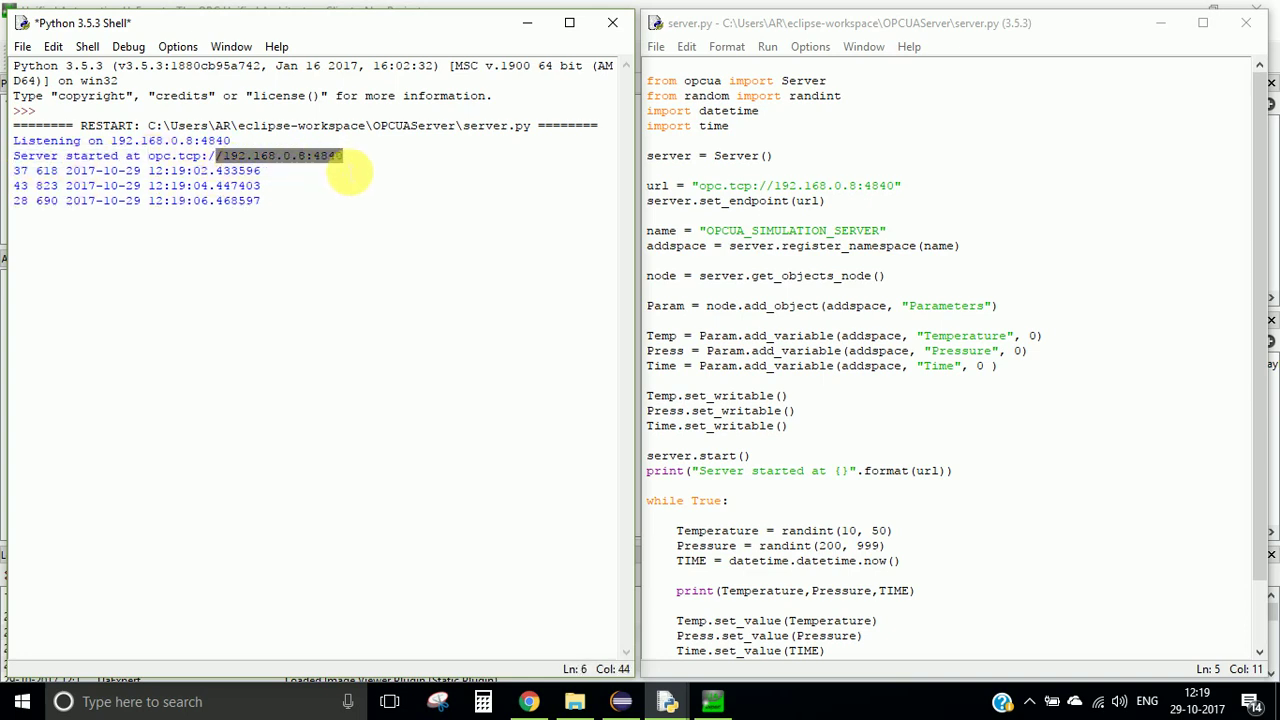
left_click(333, 173)
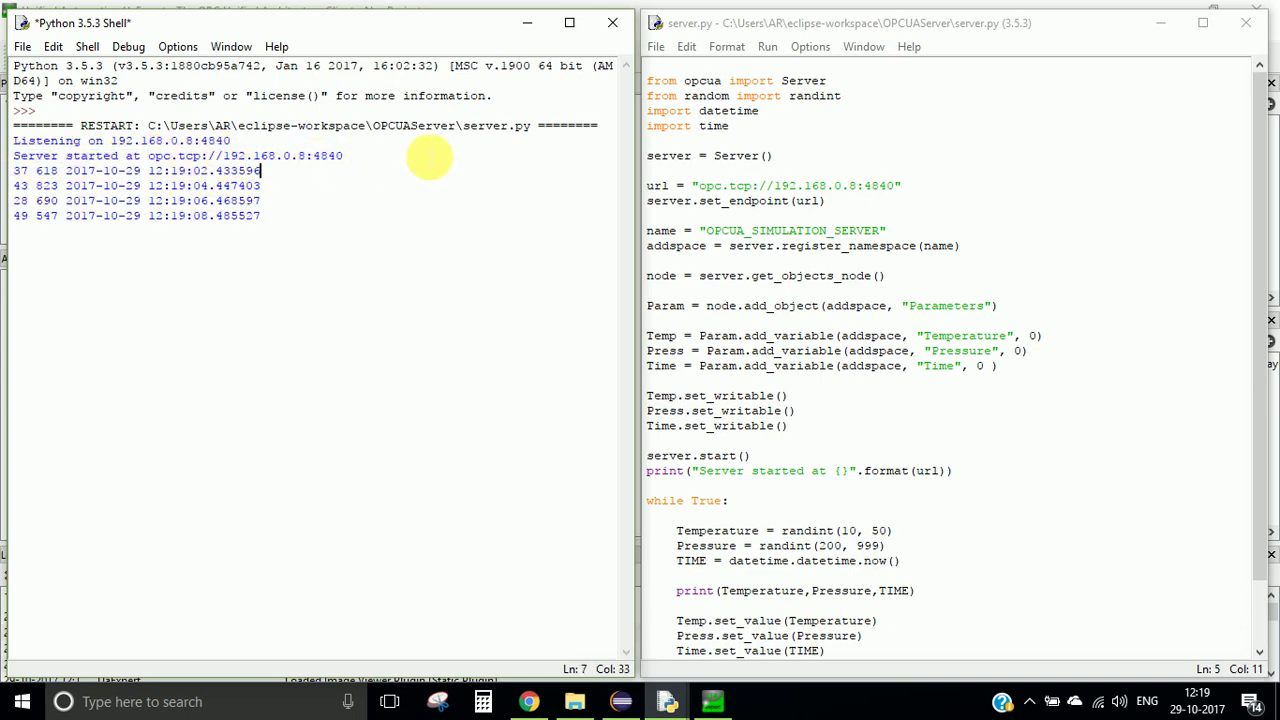
left_click(527, 24)
Step: Add a UaExpert server with the advanced endpoint URL opc.tcp://192.168.0.8:4840
left_click(517, 179)
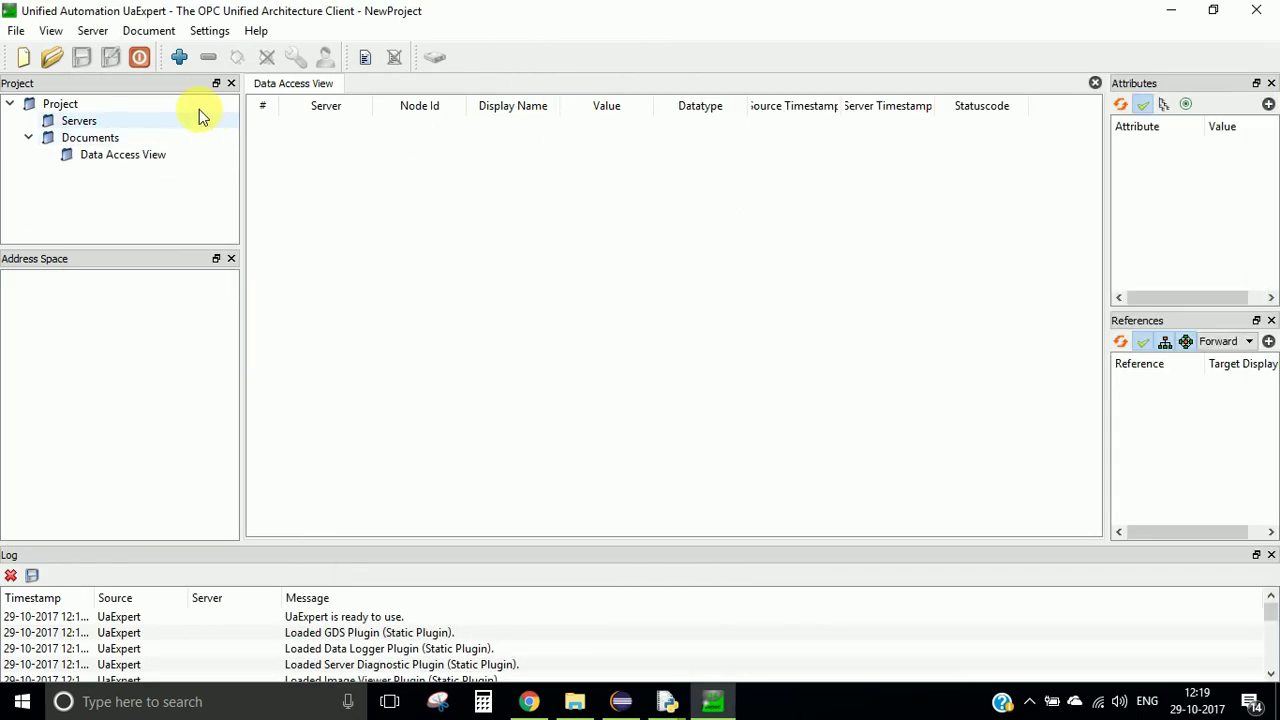
left_click(180, 60)
left_click(672, 124)
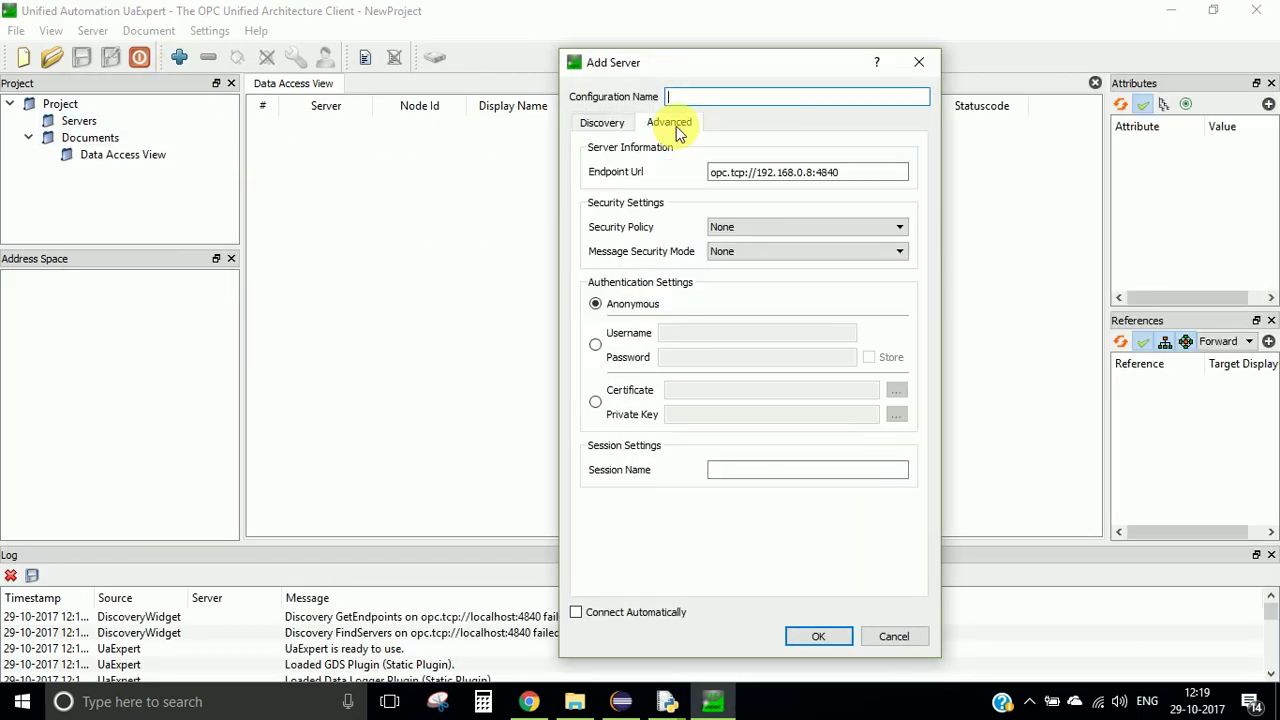
left_click(918, 62)
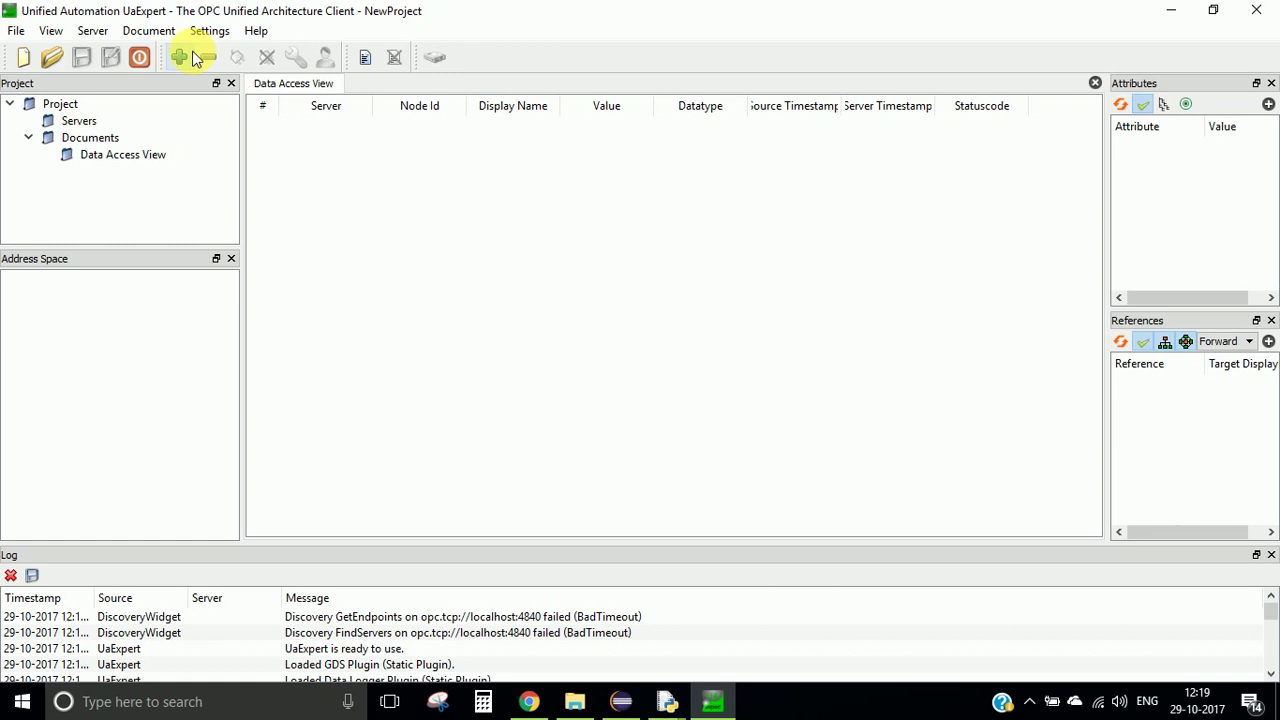
left_click(180, 60)
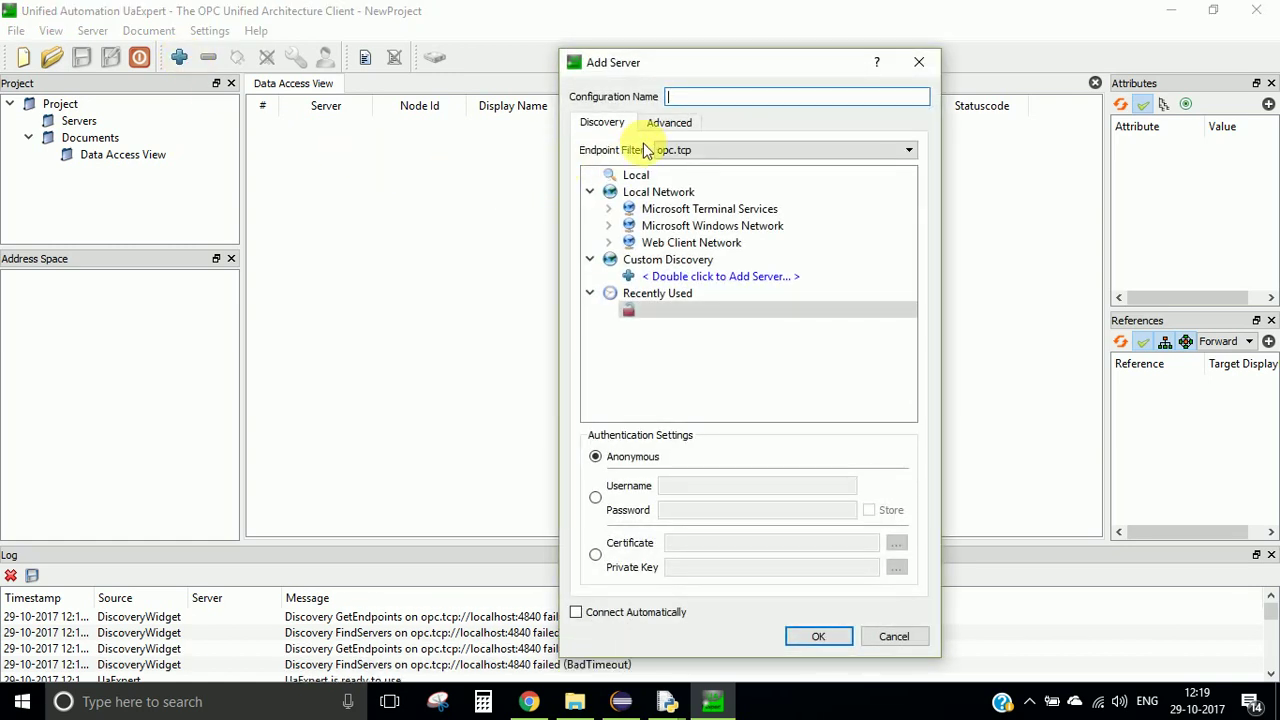
left_click(665, 124)
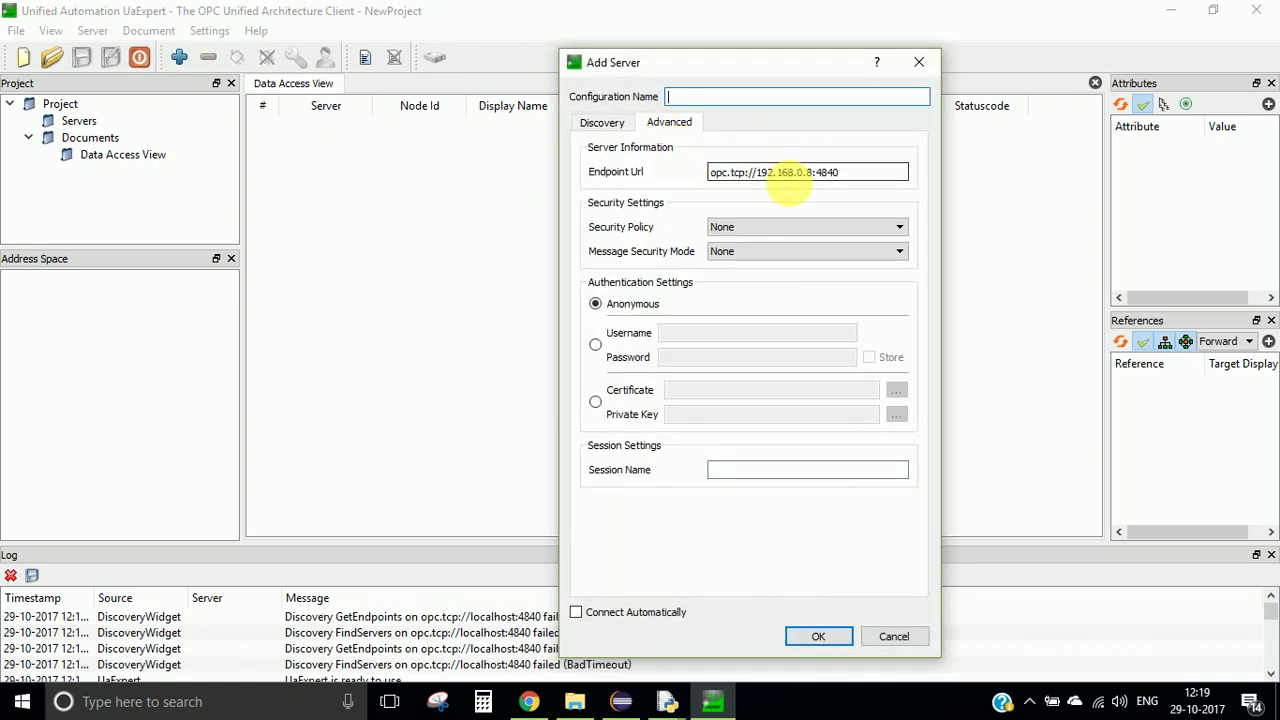
mouse_move(848, 174)
left_mouse_down()
mouse_move(712, 174)
mouse_move(815, 176)
left_mouse_up()
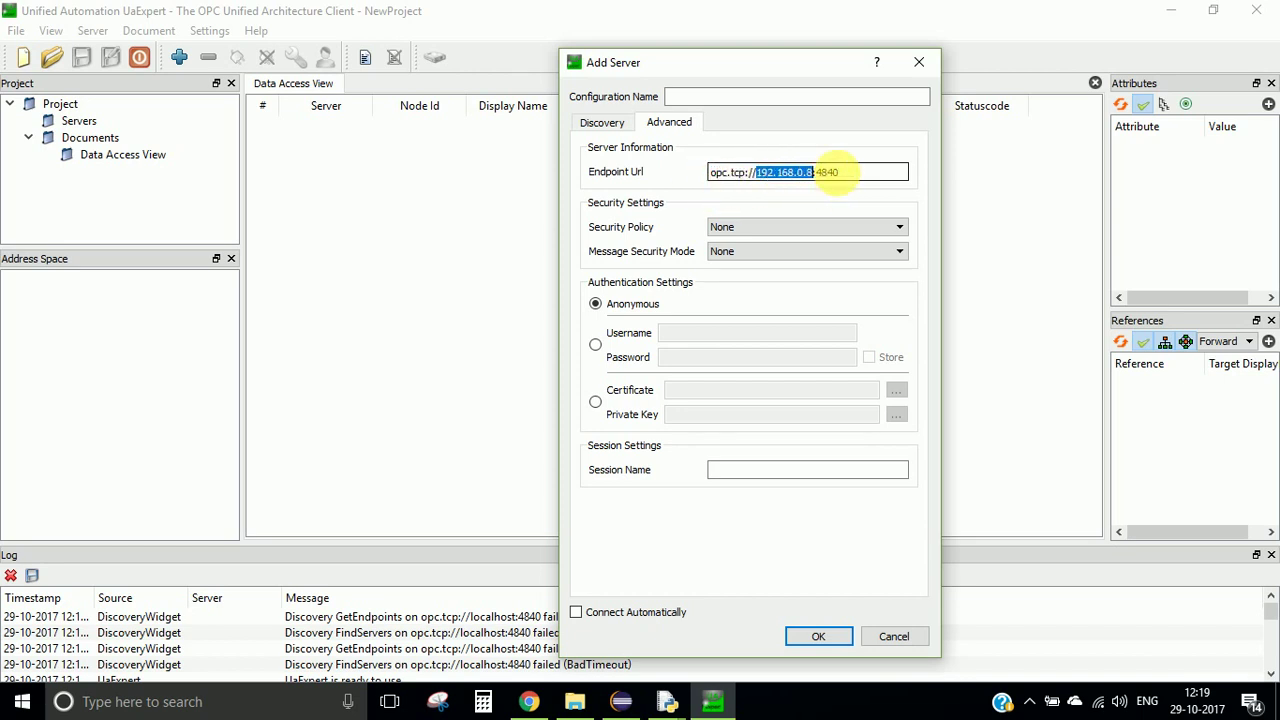
left_click(845, 172)
left_click(812, 640)
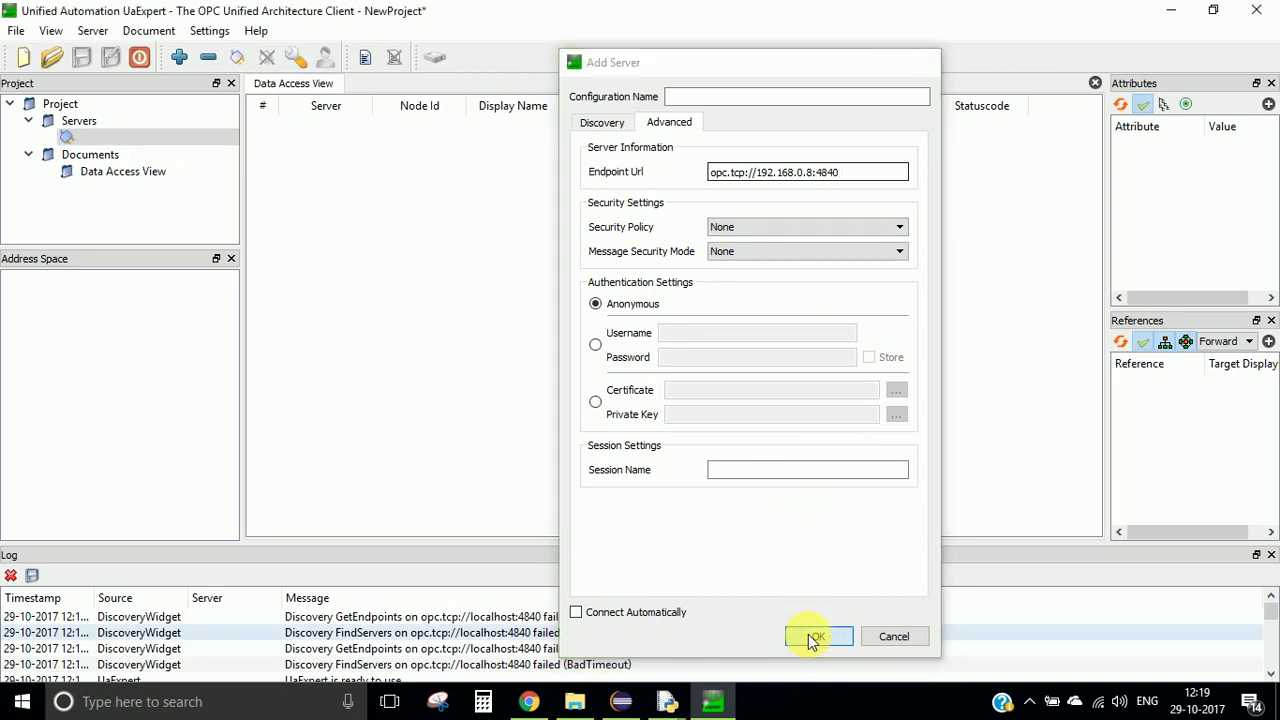
Step: Connect to the new server and inspect the Parameters object in Address Space
right_click(86, 143)
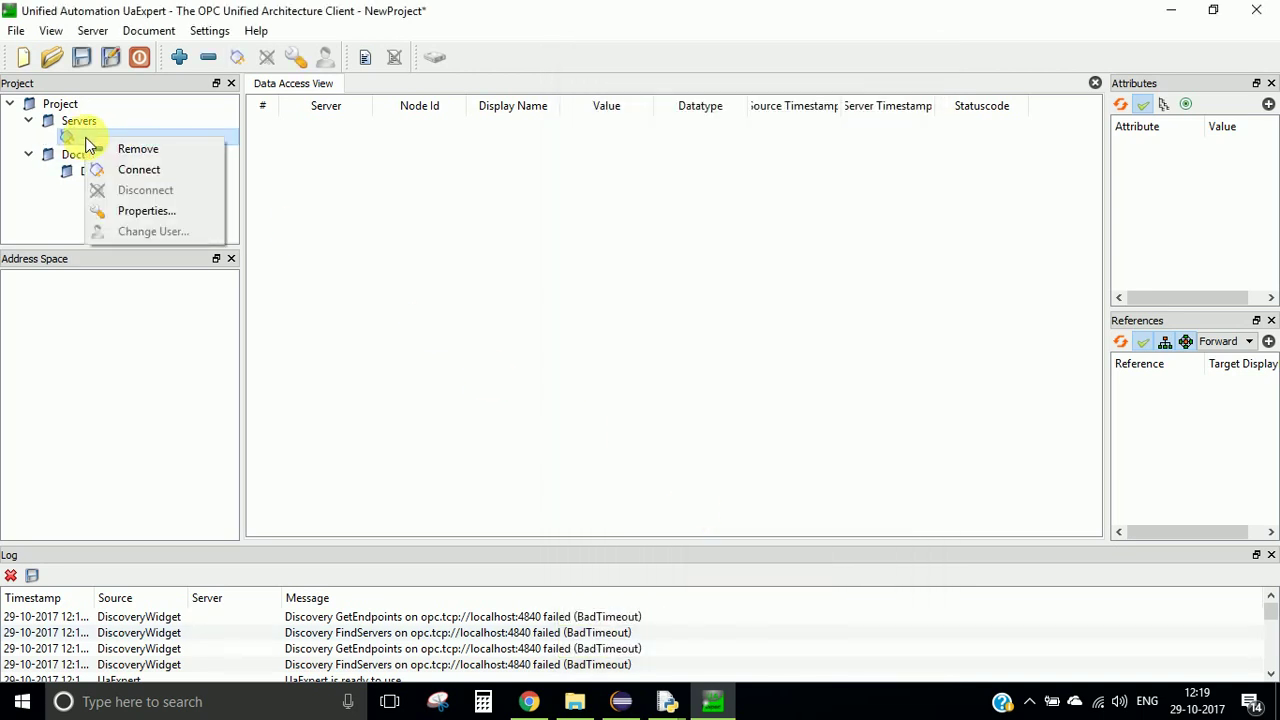
left_click(138, 170)
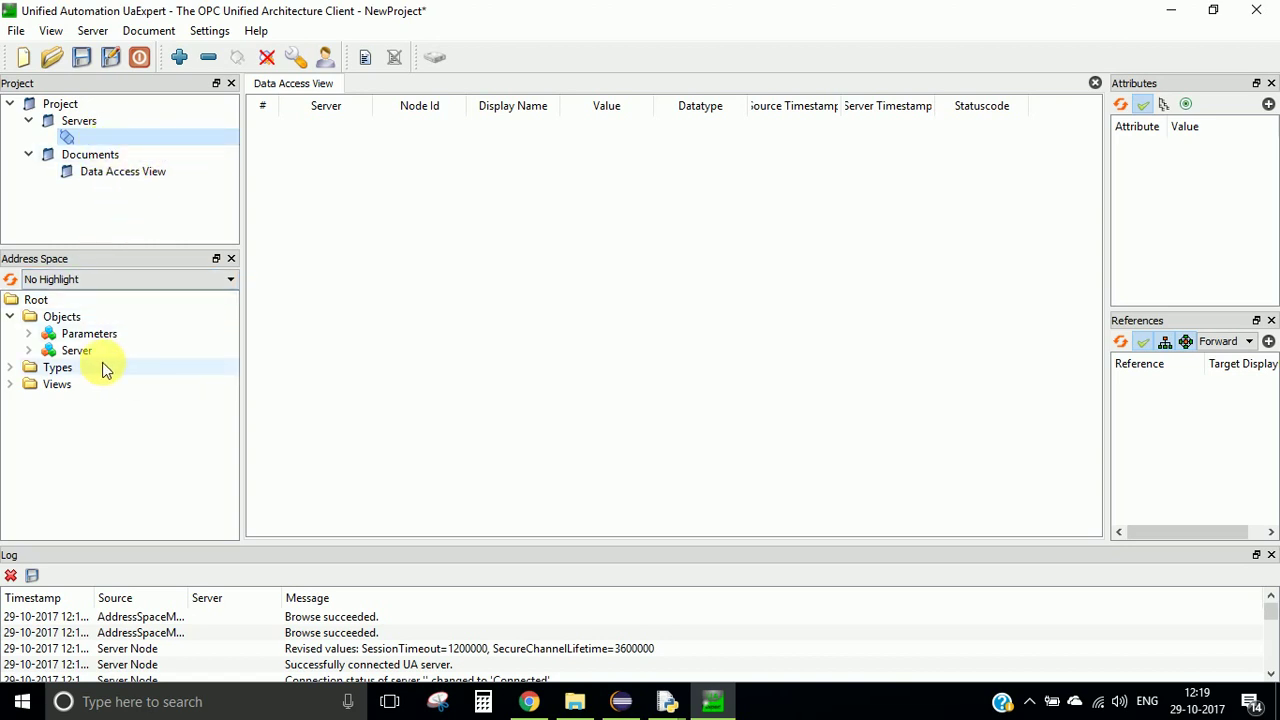
left_click(80, 333)
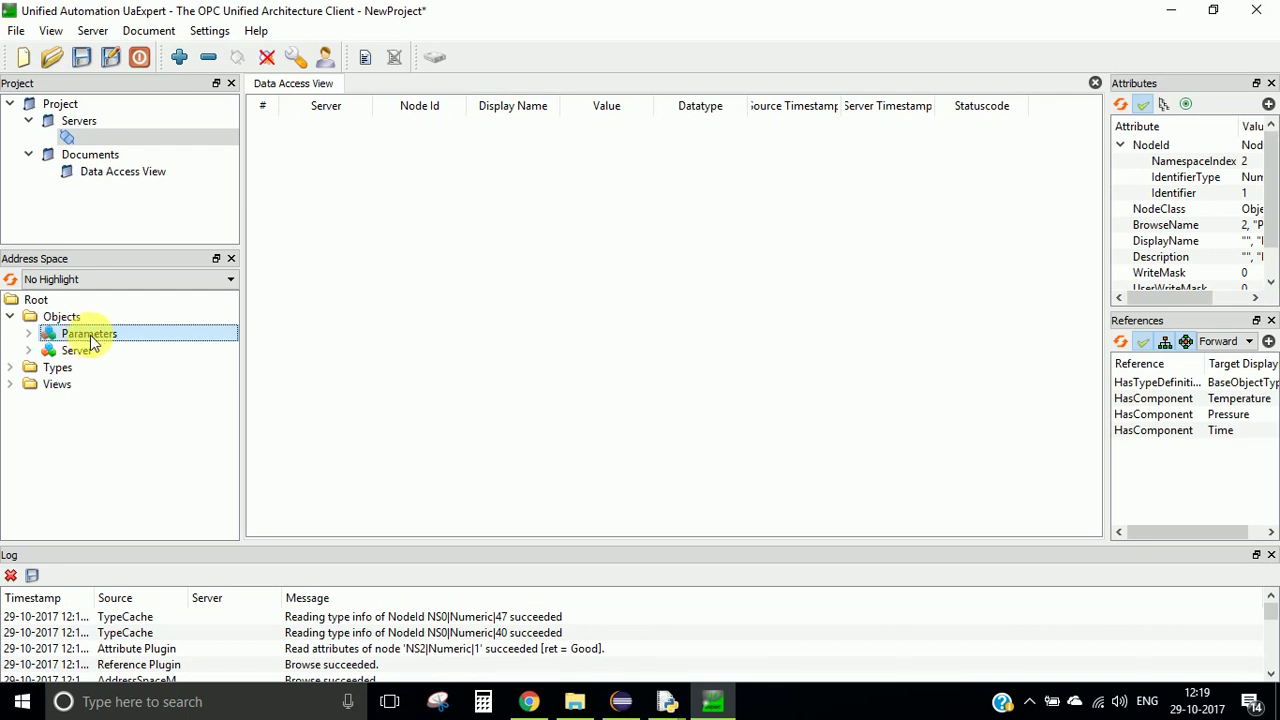
left_click(724, 640)
Step: Highlight the server.py lines creating Parameters and its Temperature, Pressure and Time variables
mouse_move(667, 701)
left_click(630, 615)
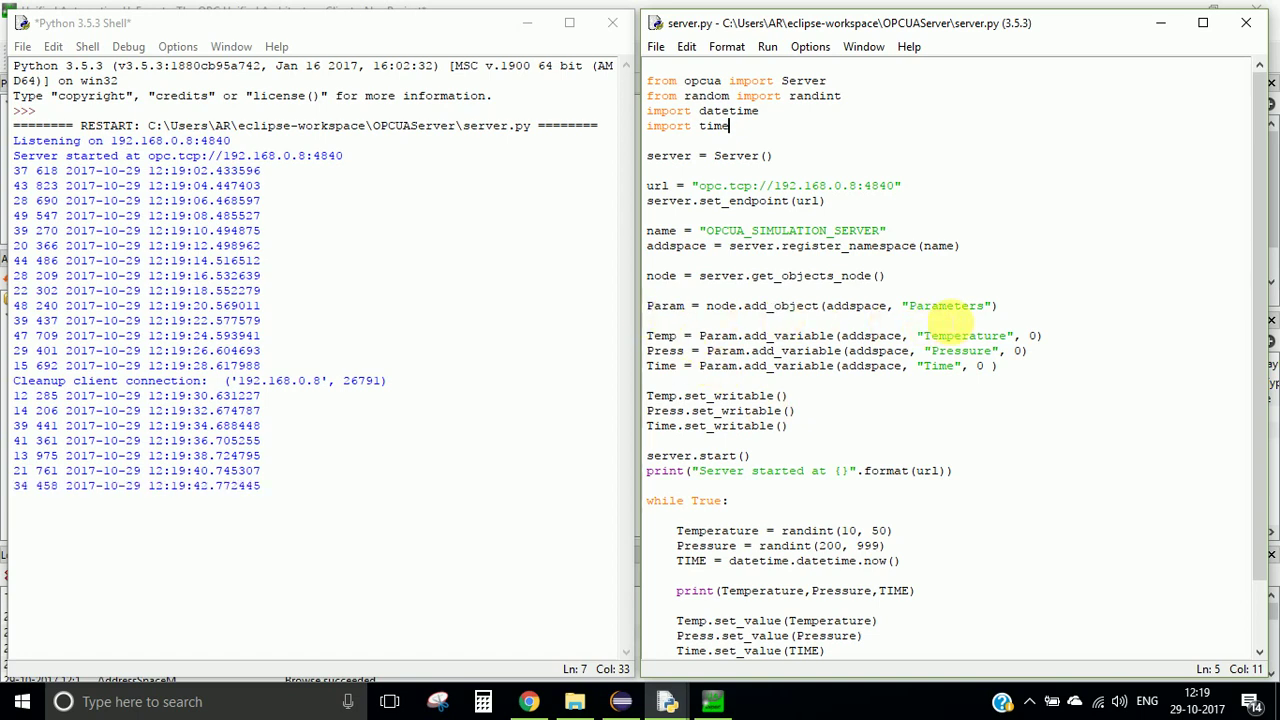
left_click_drag(996, 306, 648, 307)
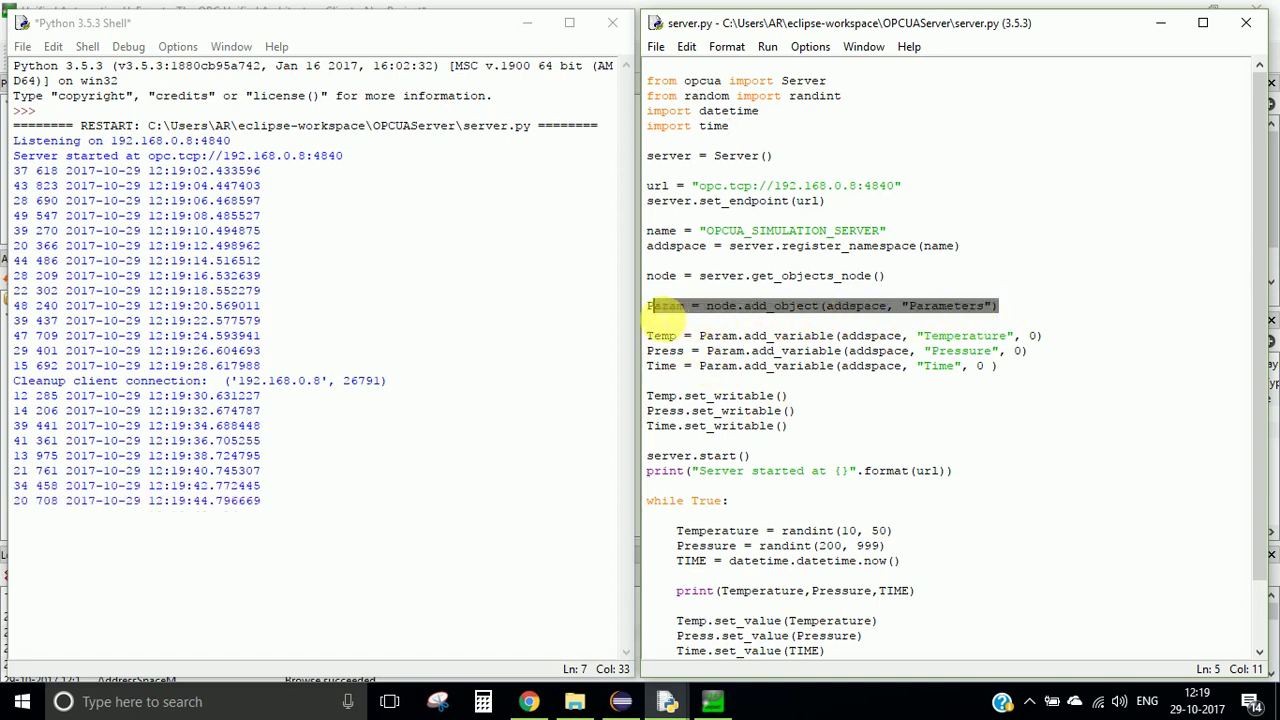
left_click(1015, 306)
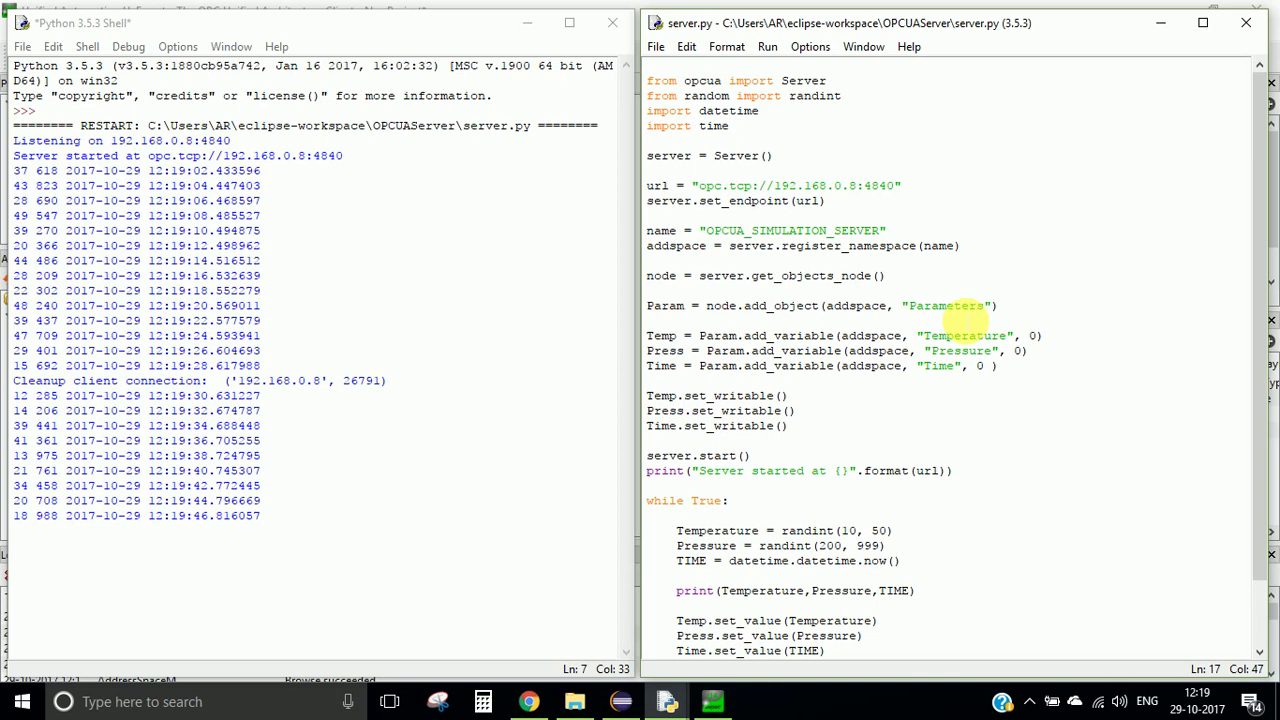
mouse_move(648, 336)
left_mouse_down()
mouse_move(845, 366)
mouse_move(1000, 366)
left_mouse_up()
left_click(1020, 366)
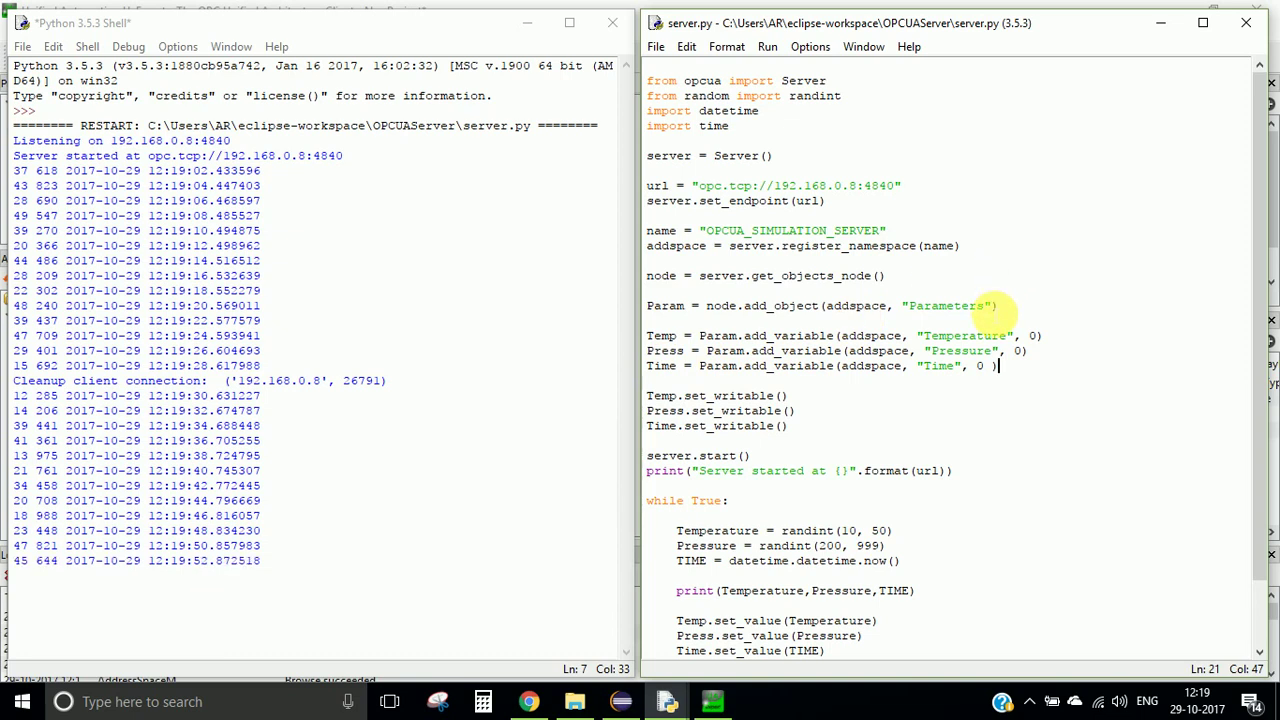
Step: Drag Pressure, Temperature and Time from Parameters into the Data Access View
left_click(1160, 22)
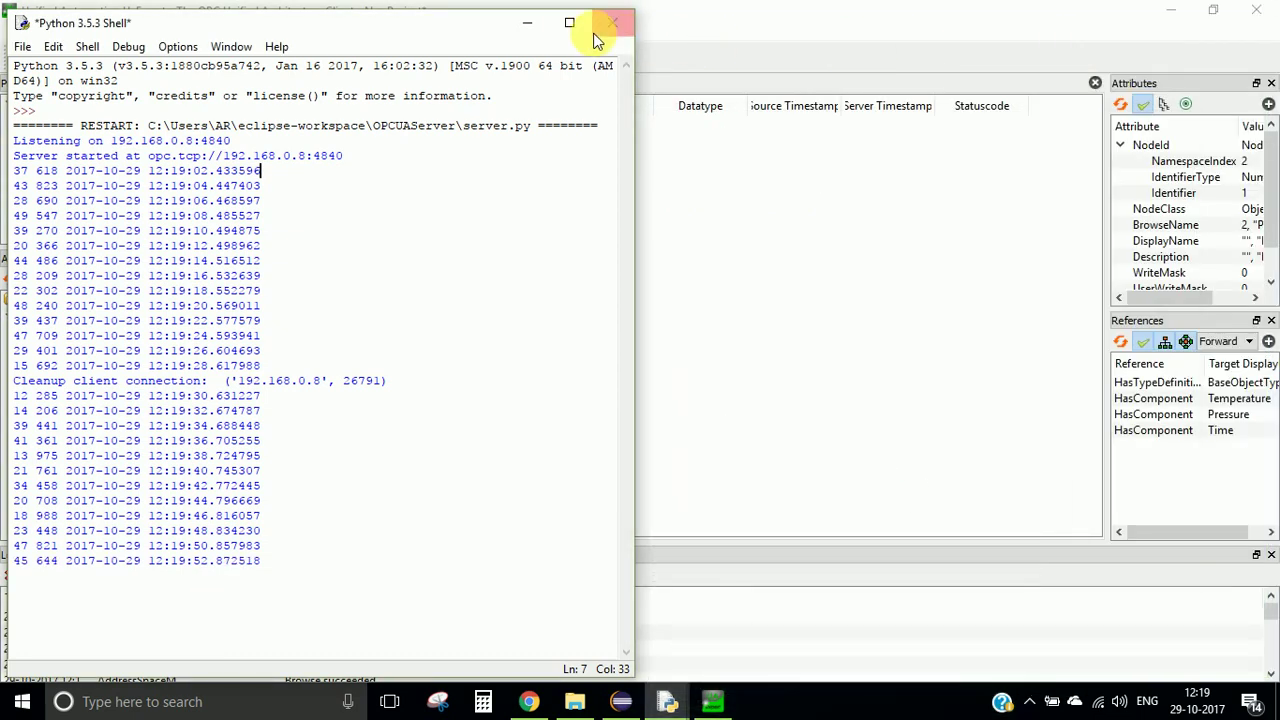
left_click(528, 22)
left_click(28, 334)
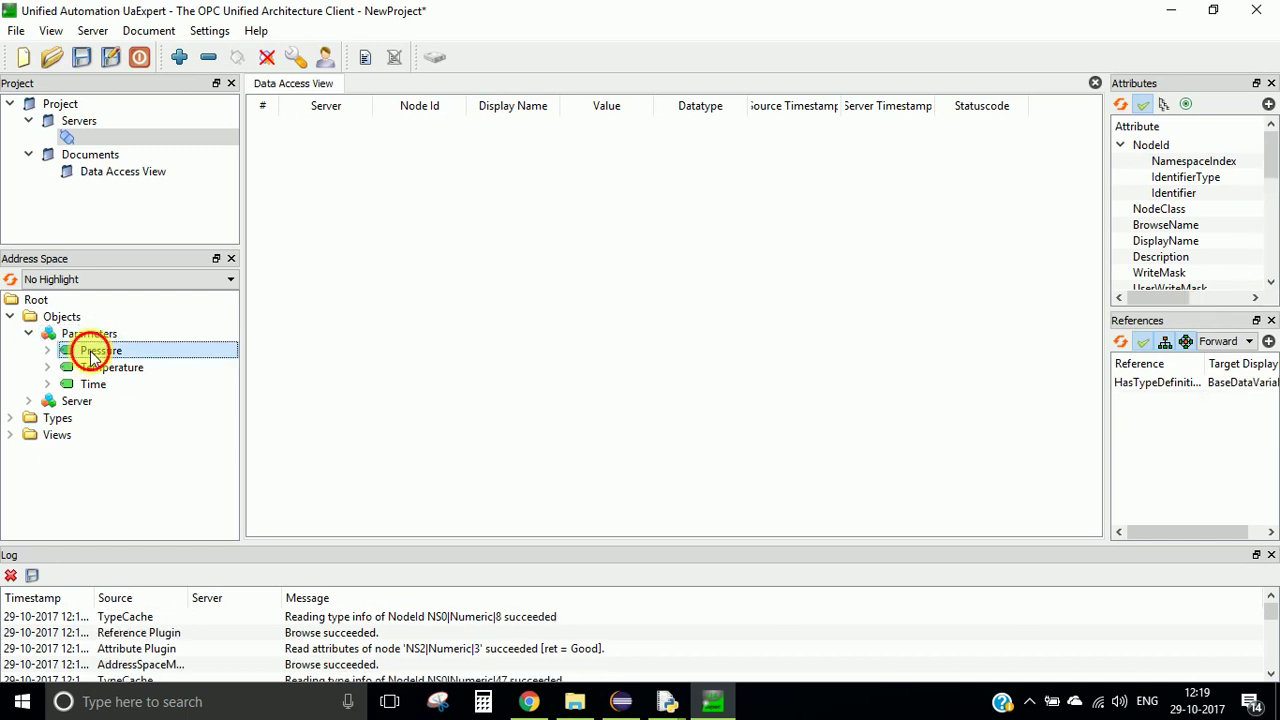
left_click_drag(95, 351, 429, 214)
mouse_move(112, 367)
left_mouse_down()
mouse_move(258, 366)
mouse_move(451, 276)
left_mouse_up()
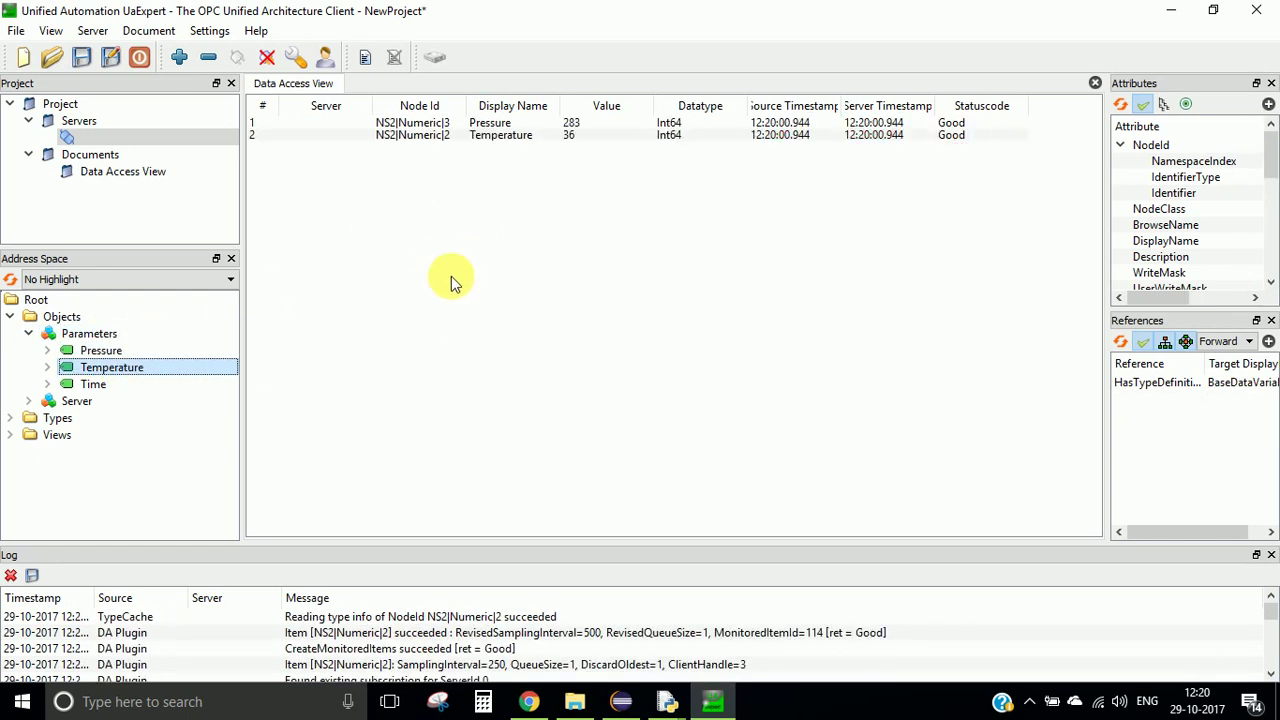
mouse_move(95, 384)
left_mouse_down()
mouse_move(400, 338)
mouse_move(480, 270)
left_mouse_up()
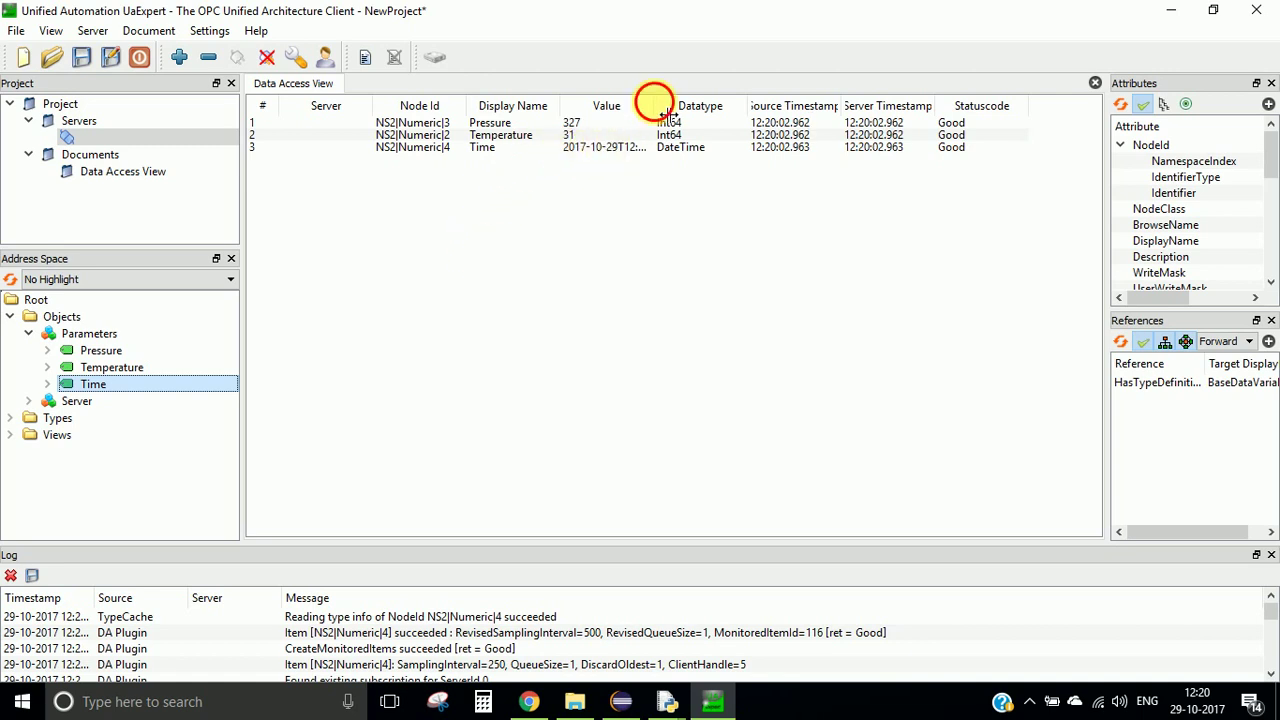
Step: Widen the Value and Node Id columns and check each variable's live value and node ID
left_click_drag(650, 105, 716, 106)
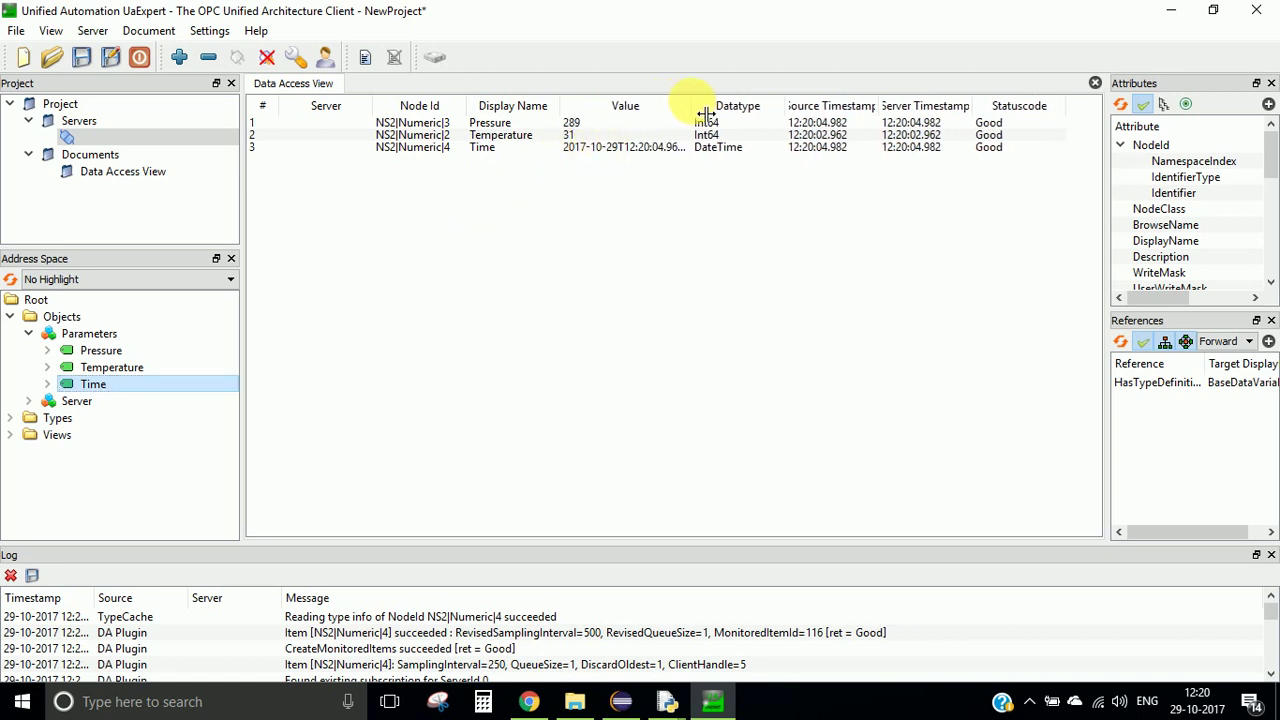
left_click(577, 125)
left_click(577, 135)
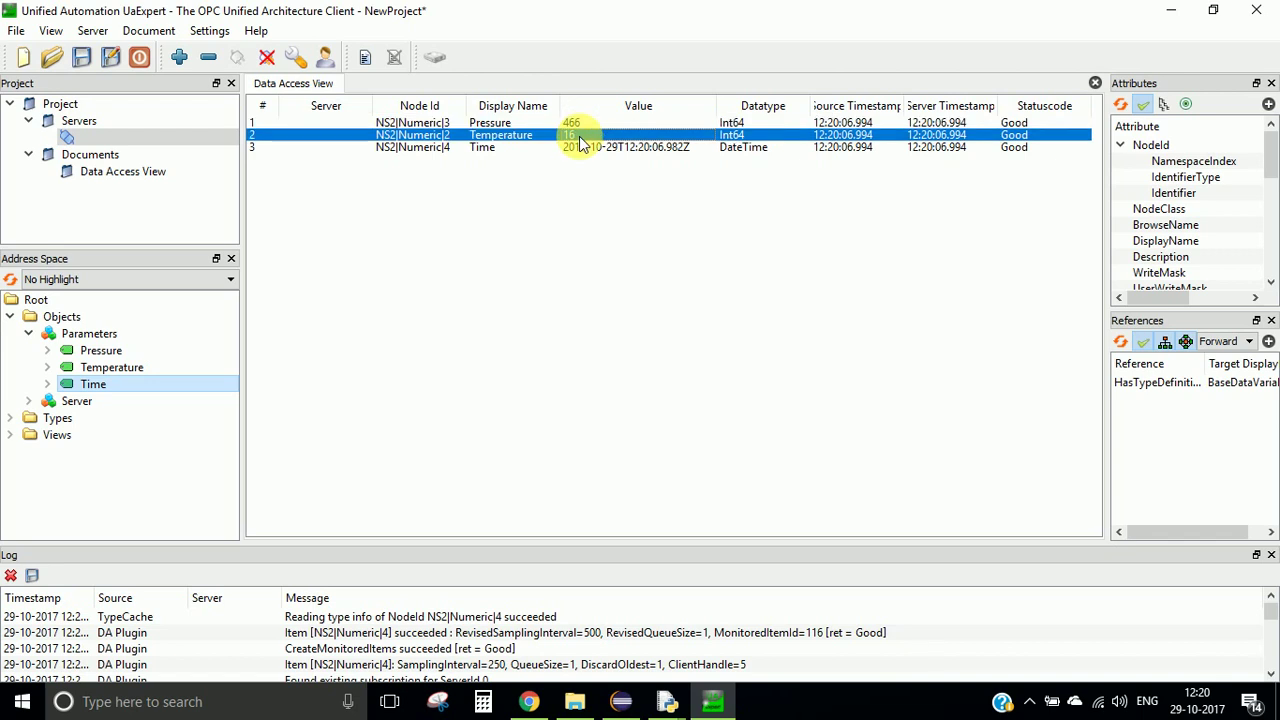
left_click(577, 147)
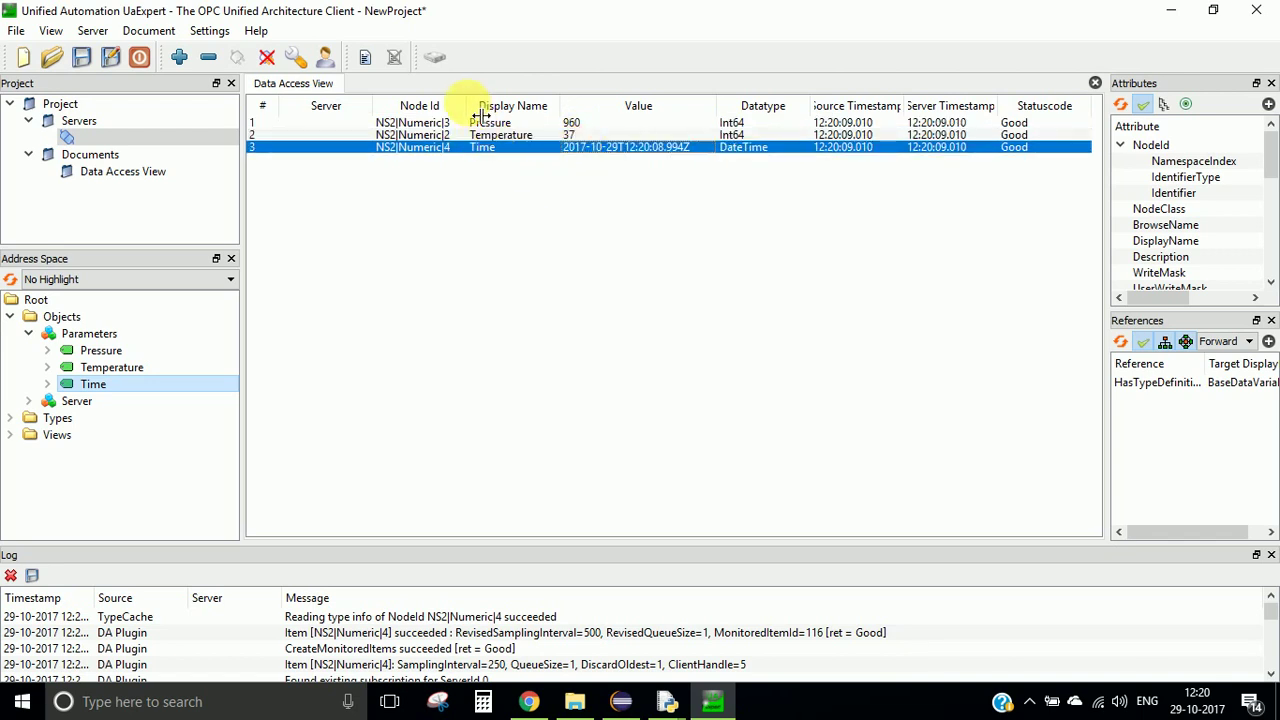
left_click_drag(466, 105, 527, 105)
left_click(448, 123)
left_click(444, 147)
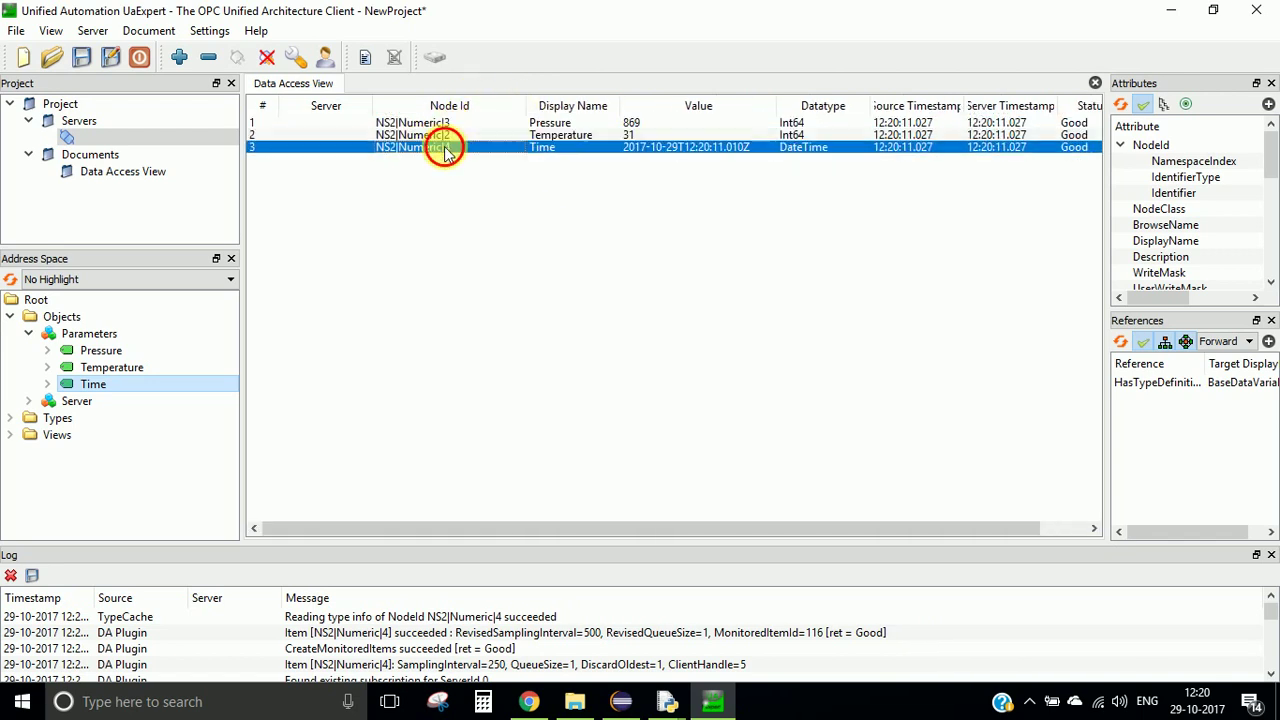
left_click(445, 122)
left_click(448, 147)
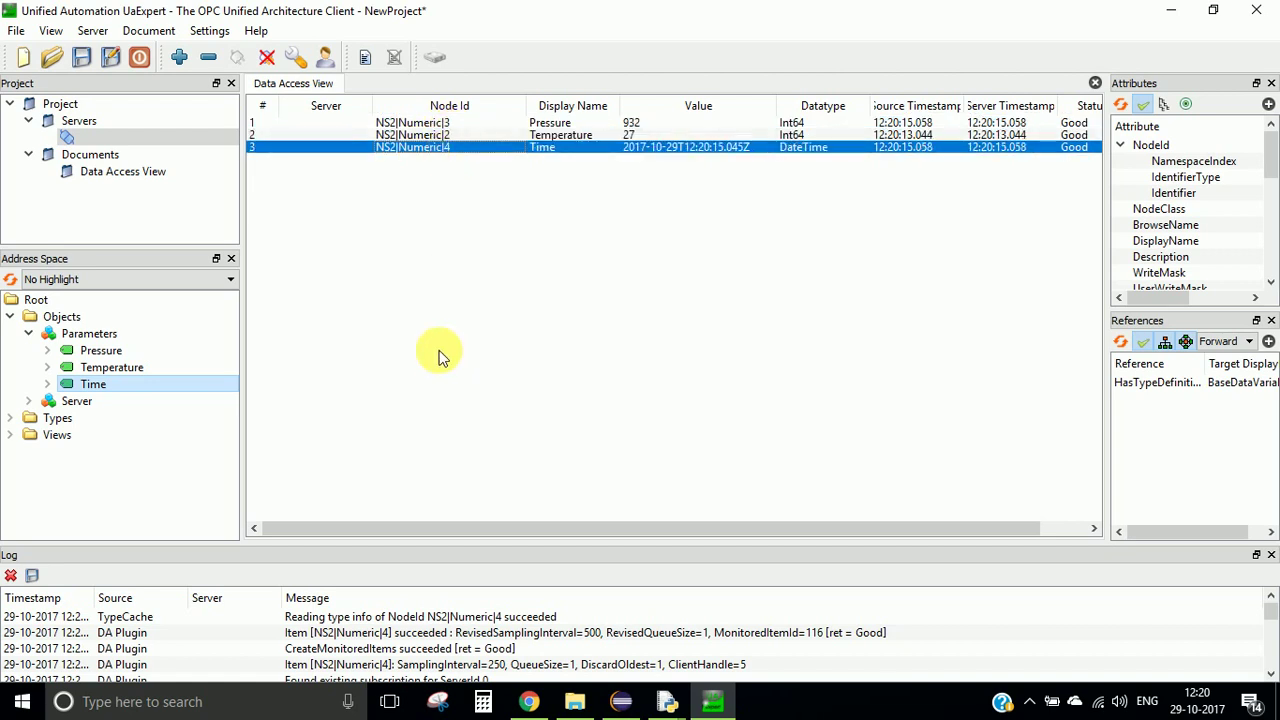
left_click(619, 700)
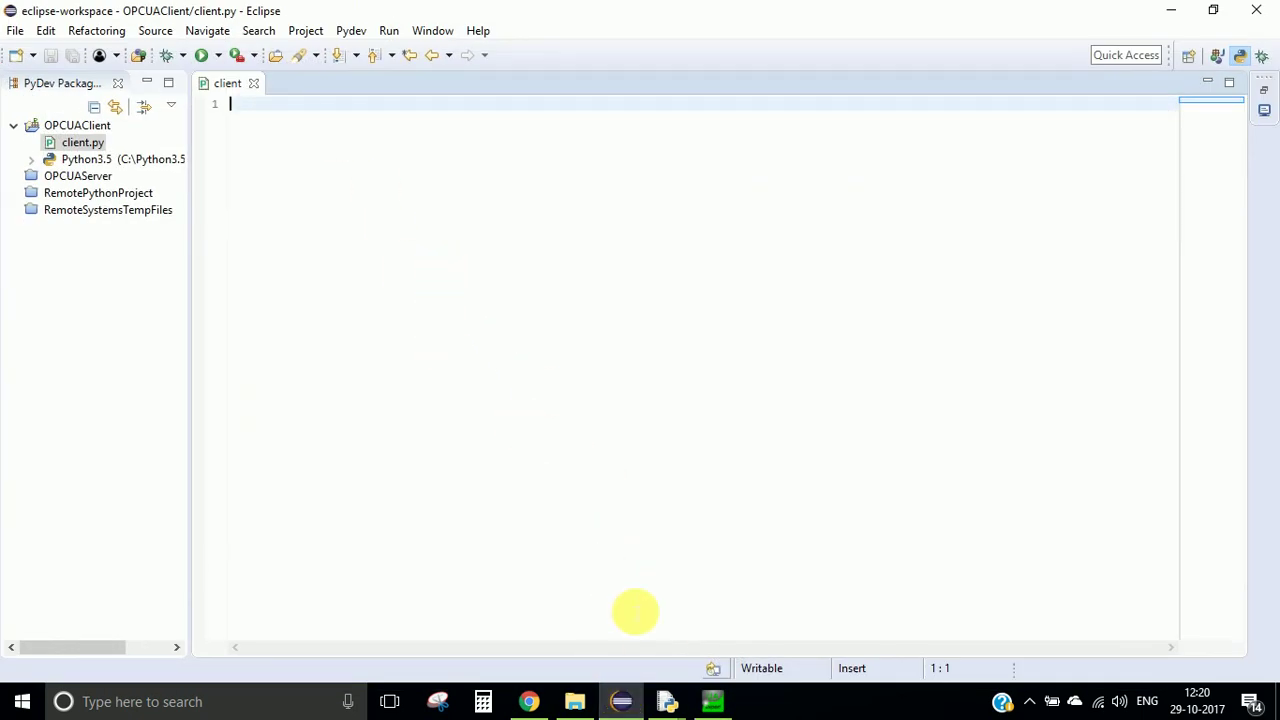
Step: Write 'from opcua import Client' at the top of client.py
left_click(667, 700)
left_click(725, 640)
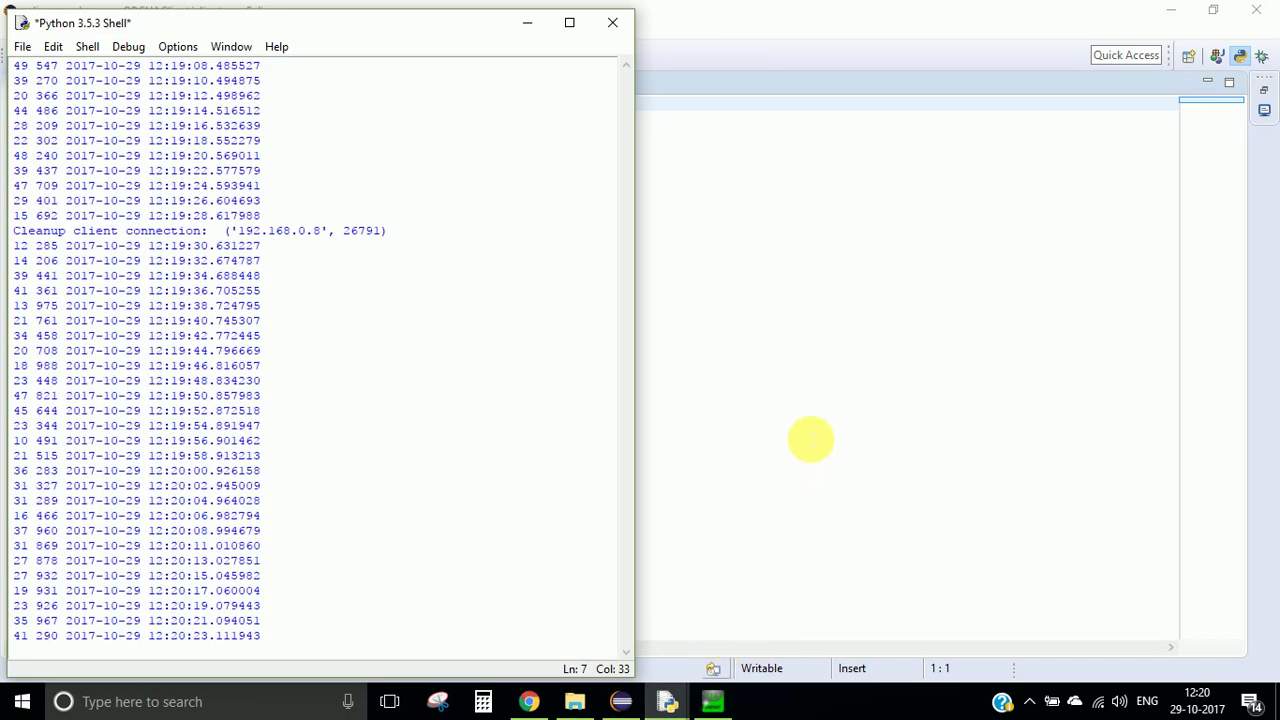
left_click(810, 438)
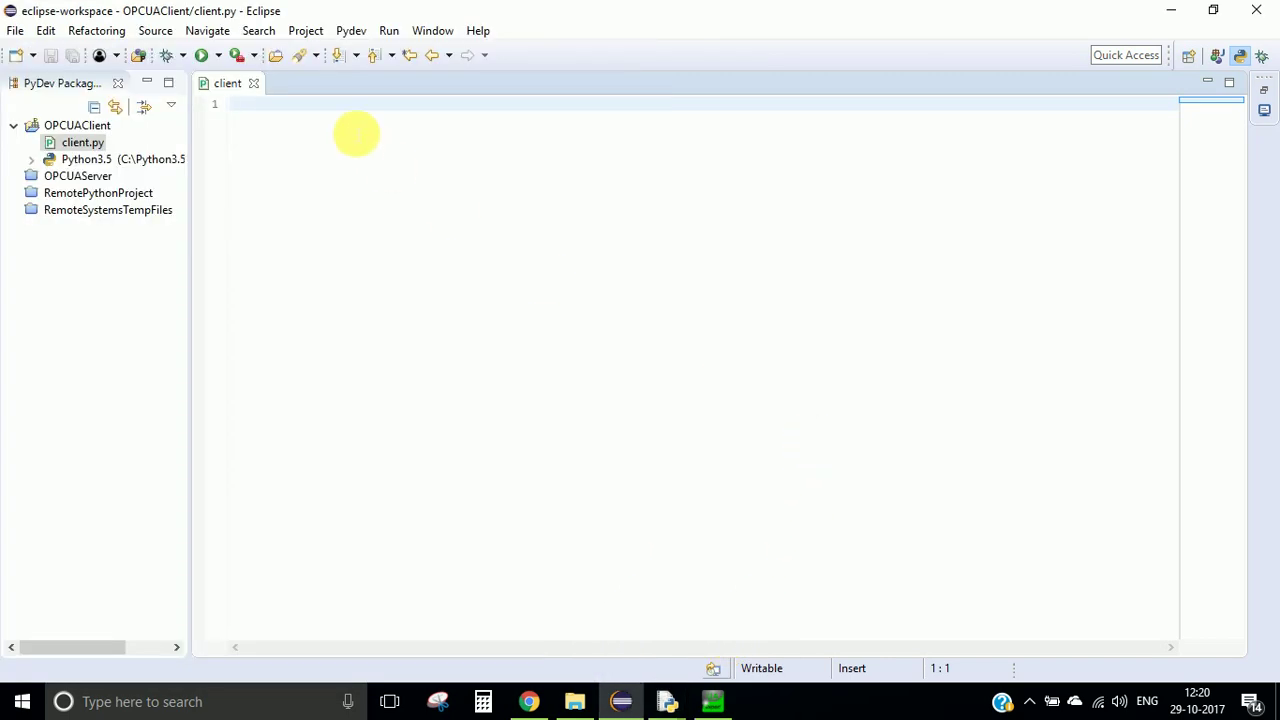
type("from ")
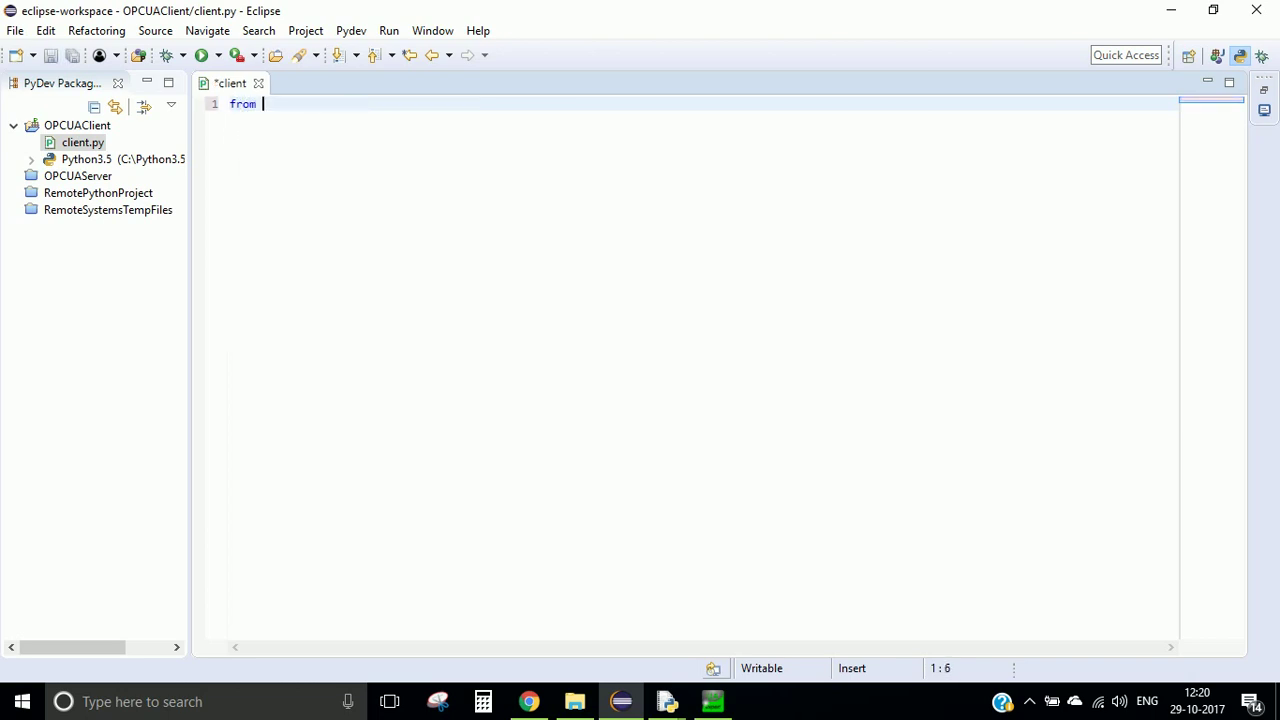
type("opc")
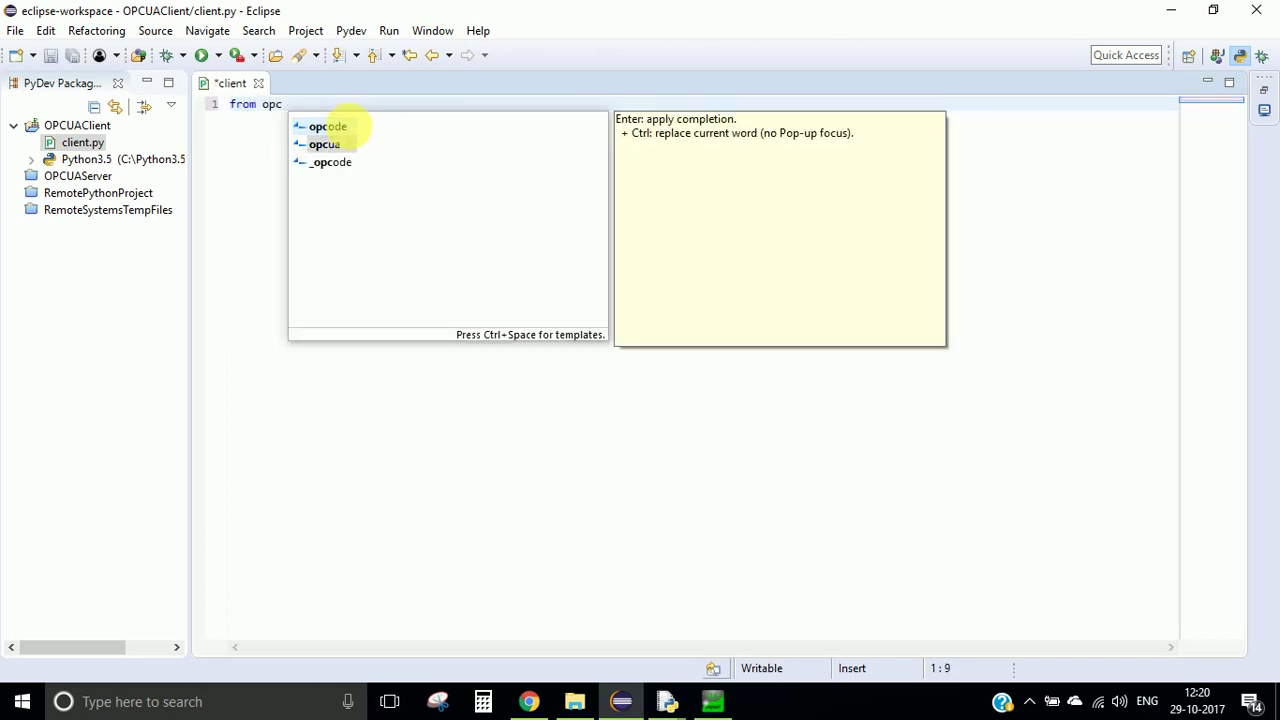
key("Return")
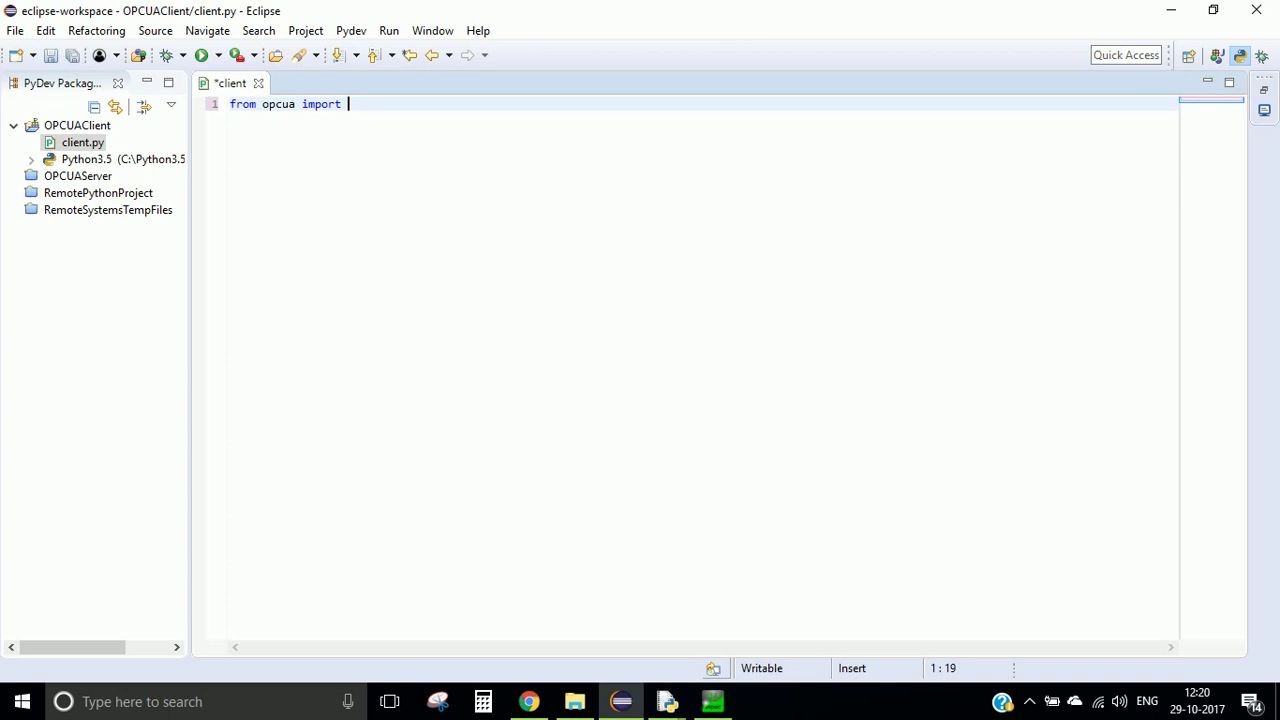
type("Cli")
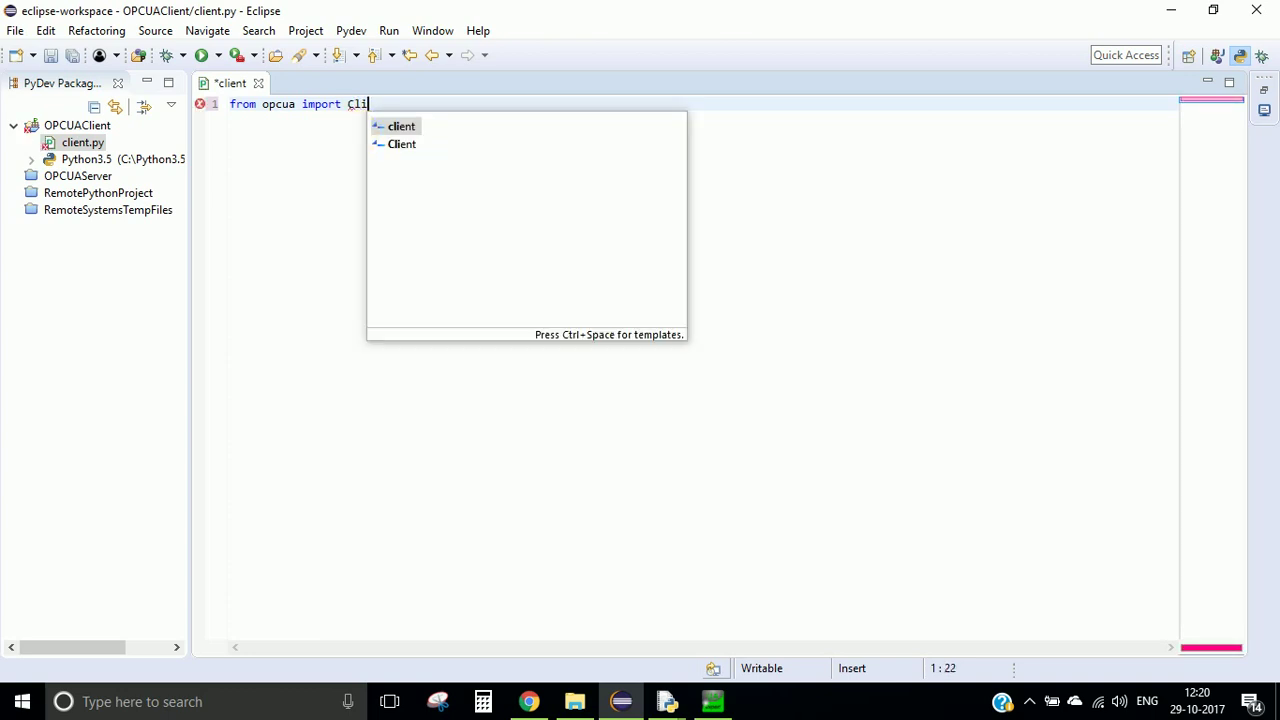
key("Return")
key("Return")
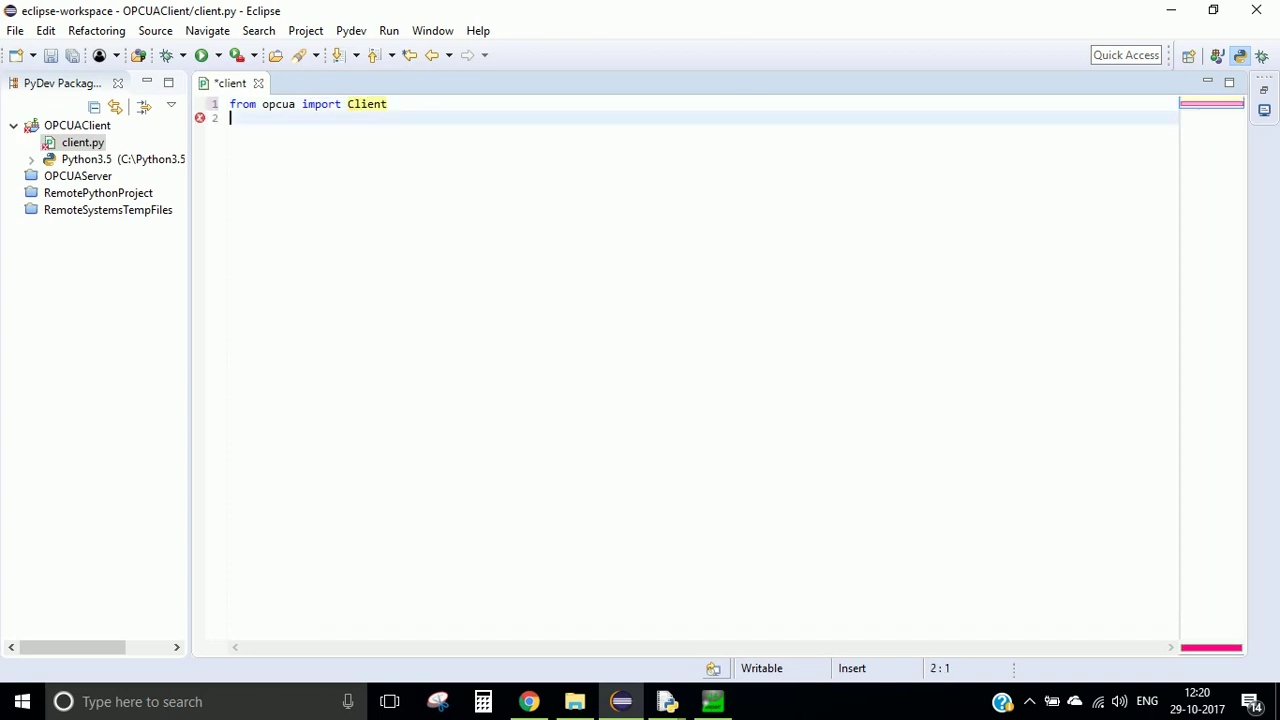
key("Return")
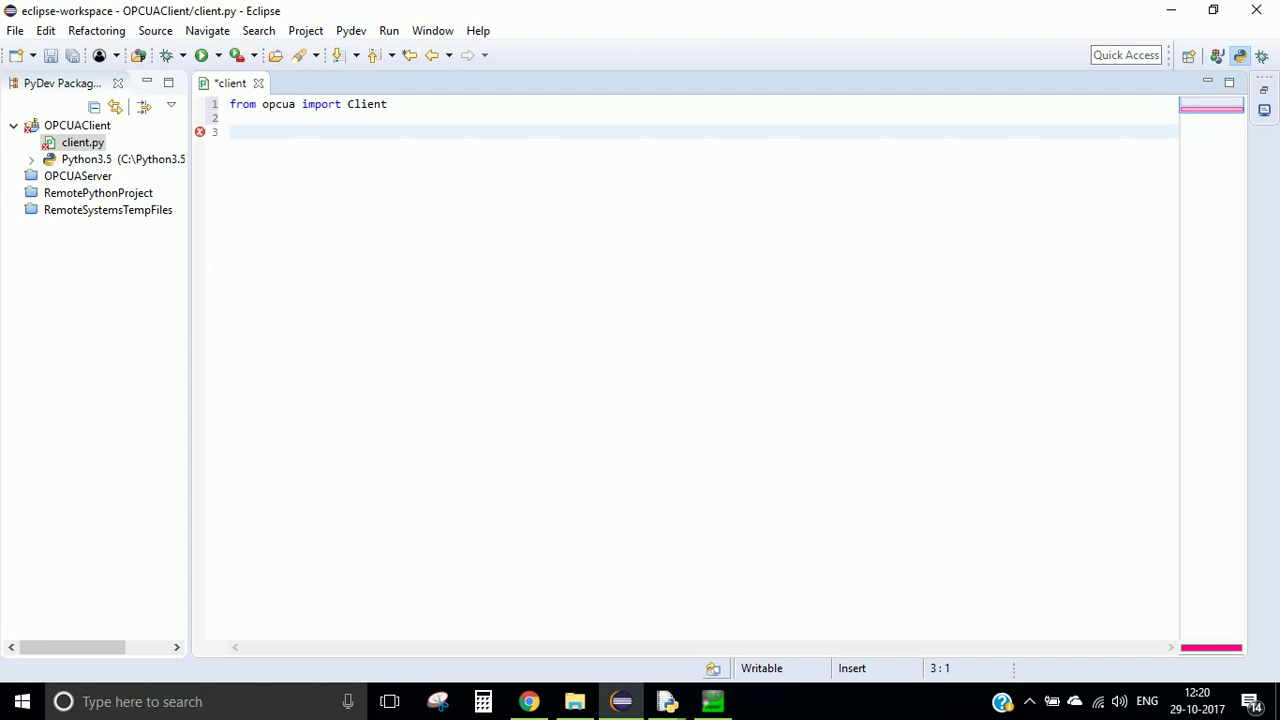
Step: Define the server url and create client = Client(url)
type("url = \"")
type("opc.tcp://192.168.0.8:4840")
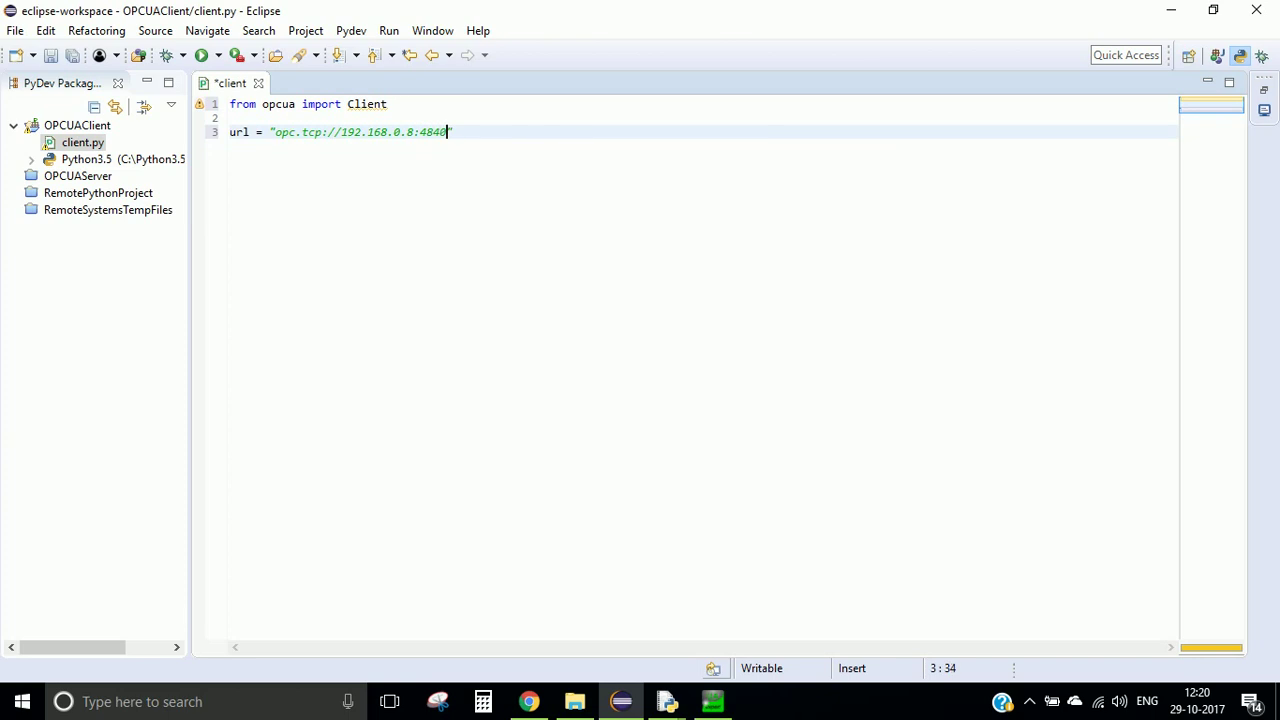
key("Return")
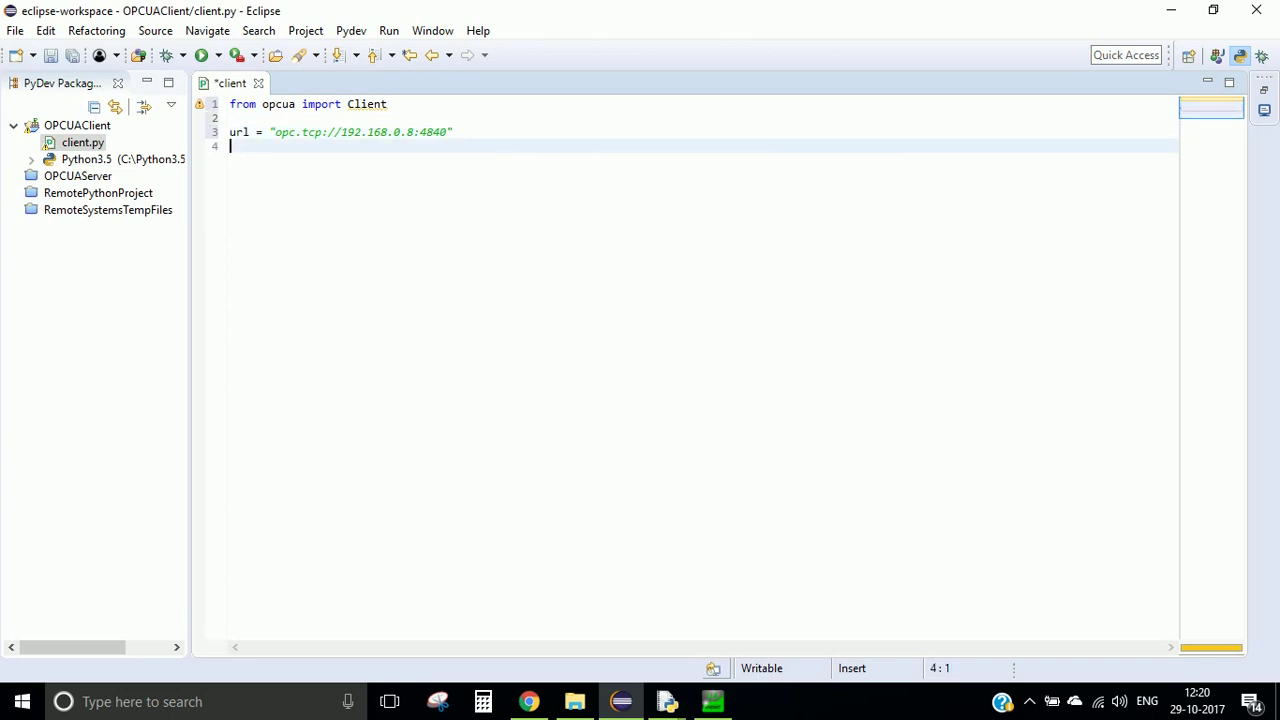
key("Return")
type("clien")
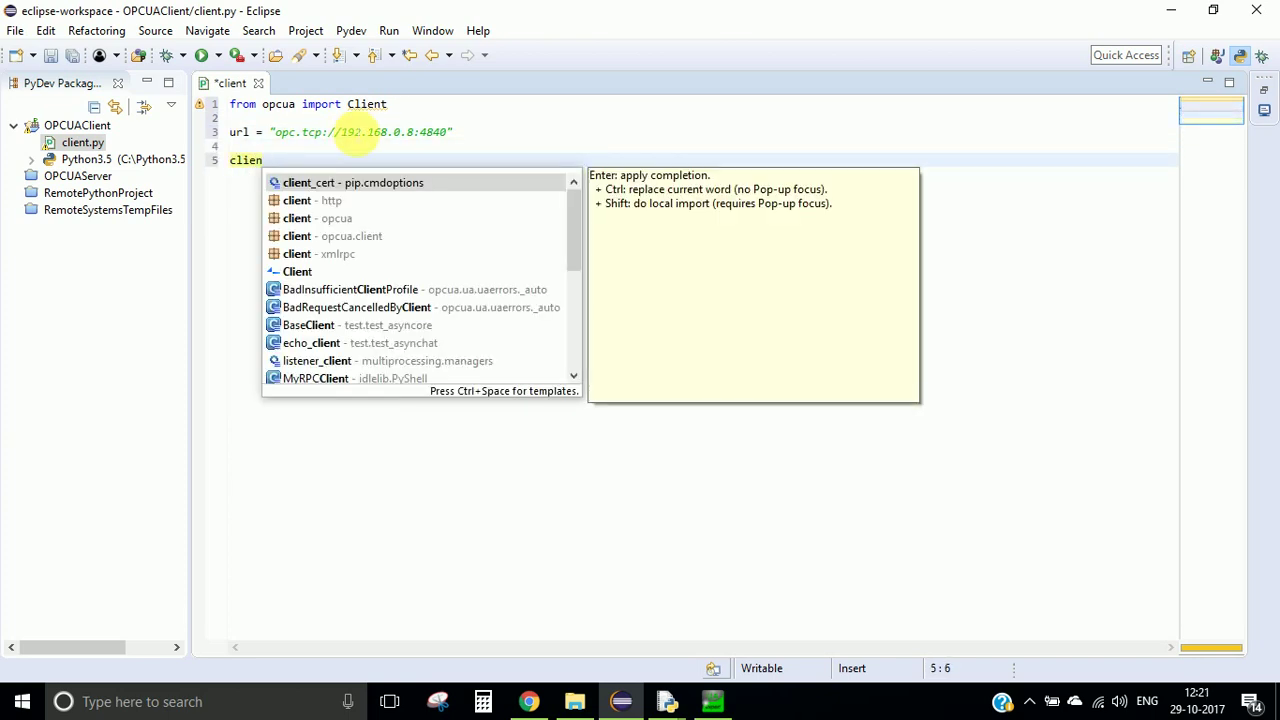
type("t = ")
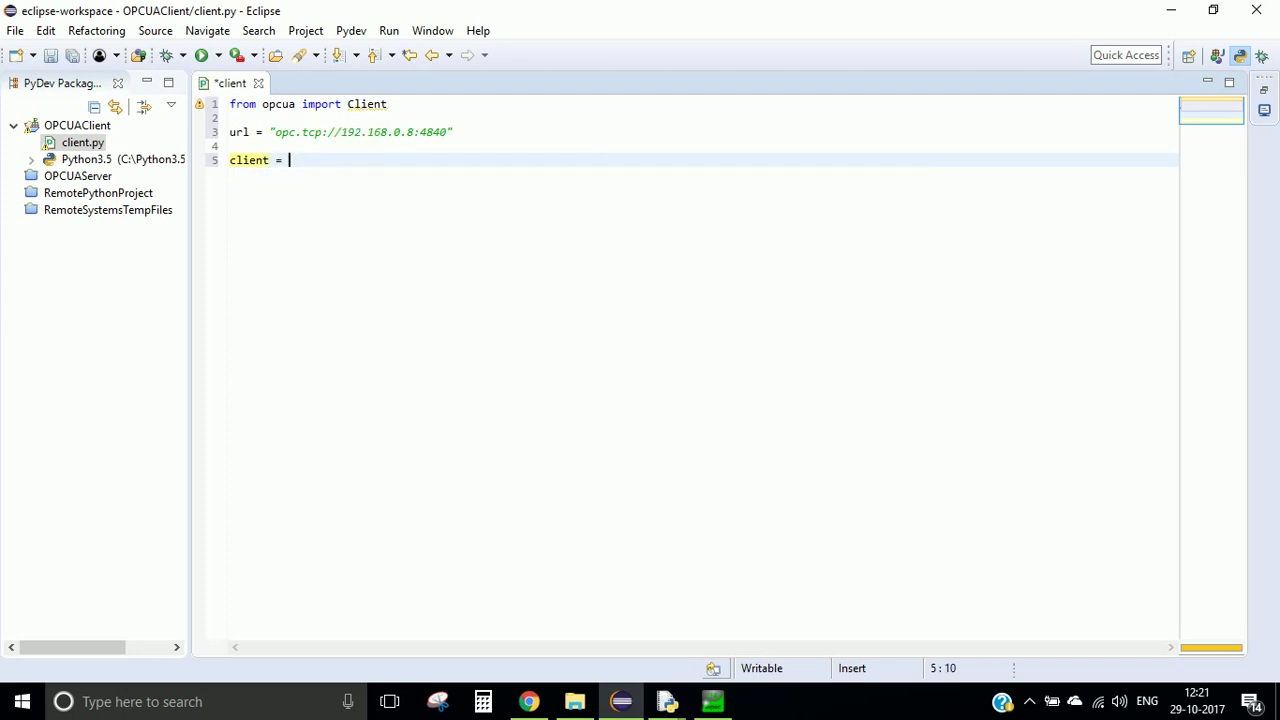
type("Client(")
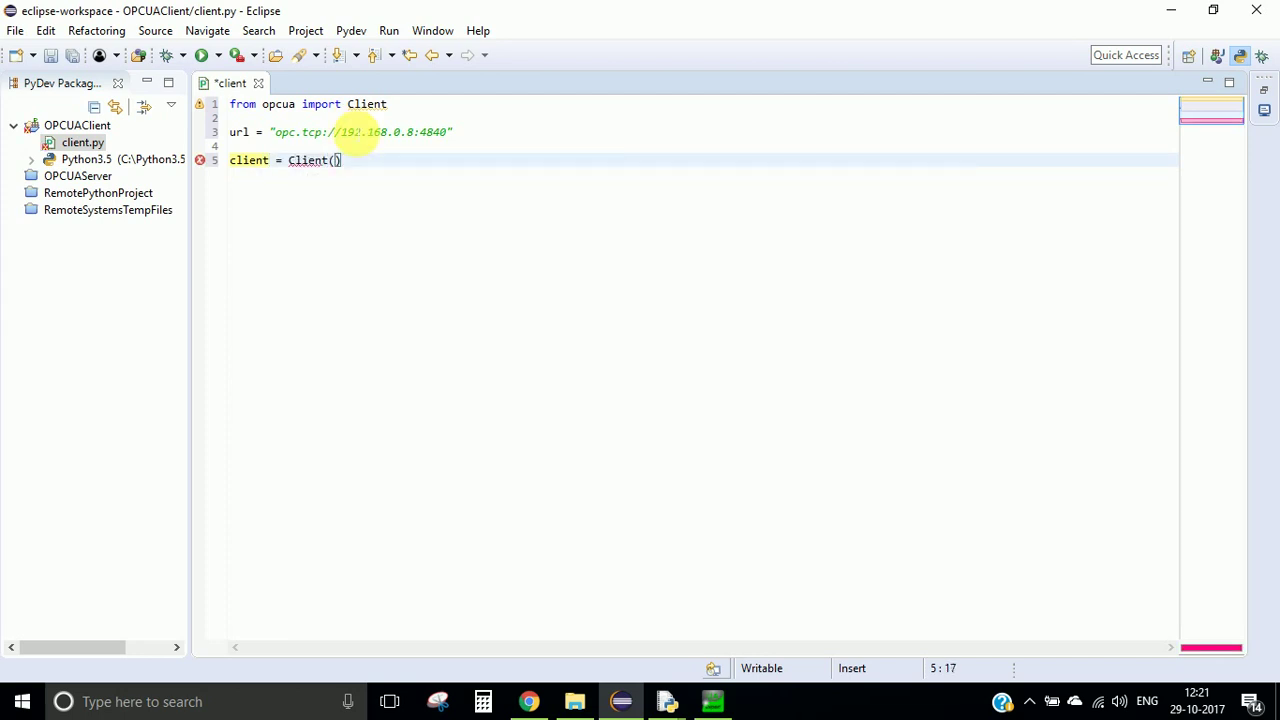
type("url)")
key("Return")
key("Return")
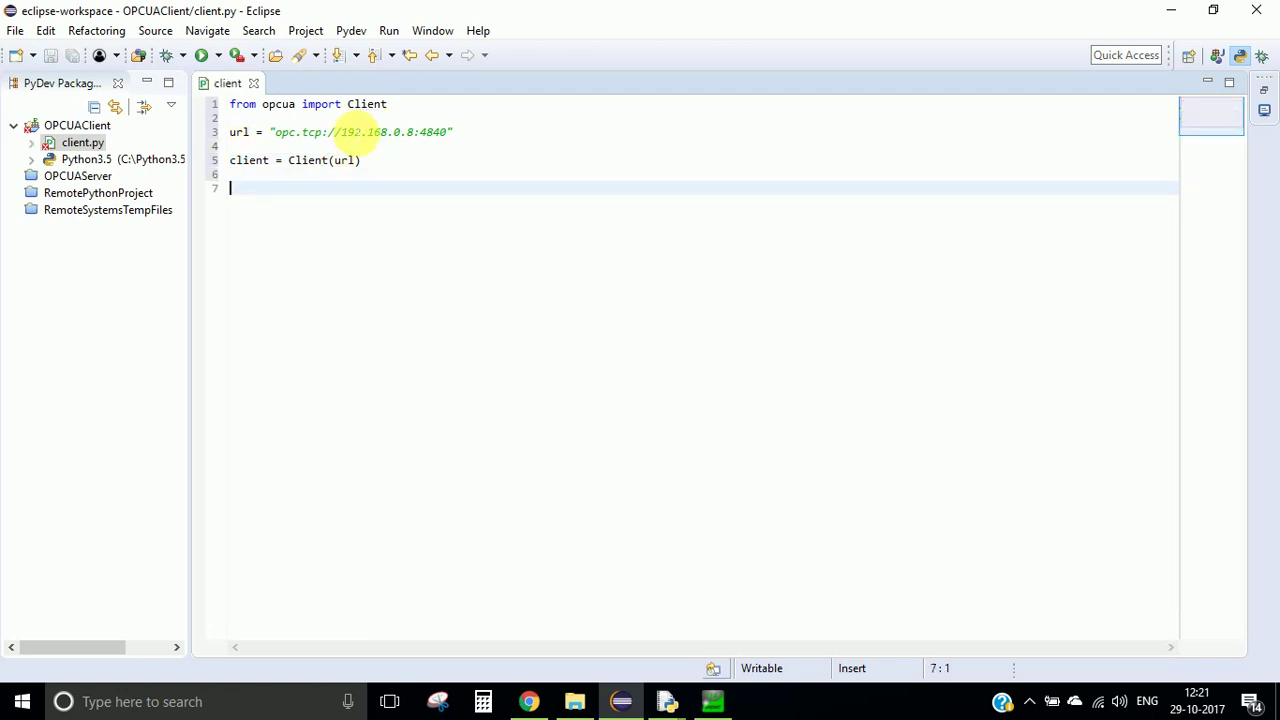
Step: Add client.connect() and a 'Client Connected' print, then save client.py
type("client")
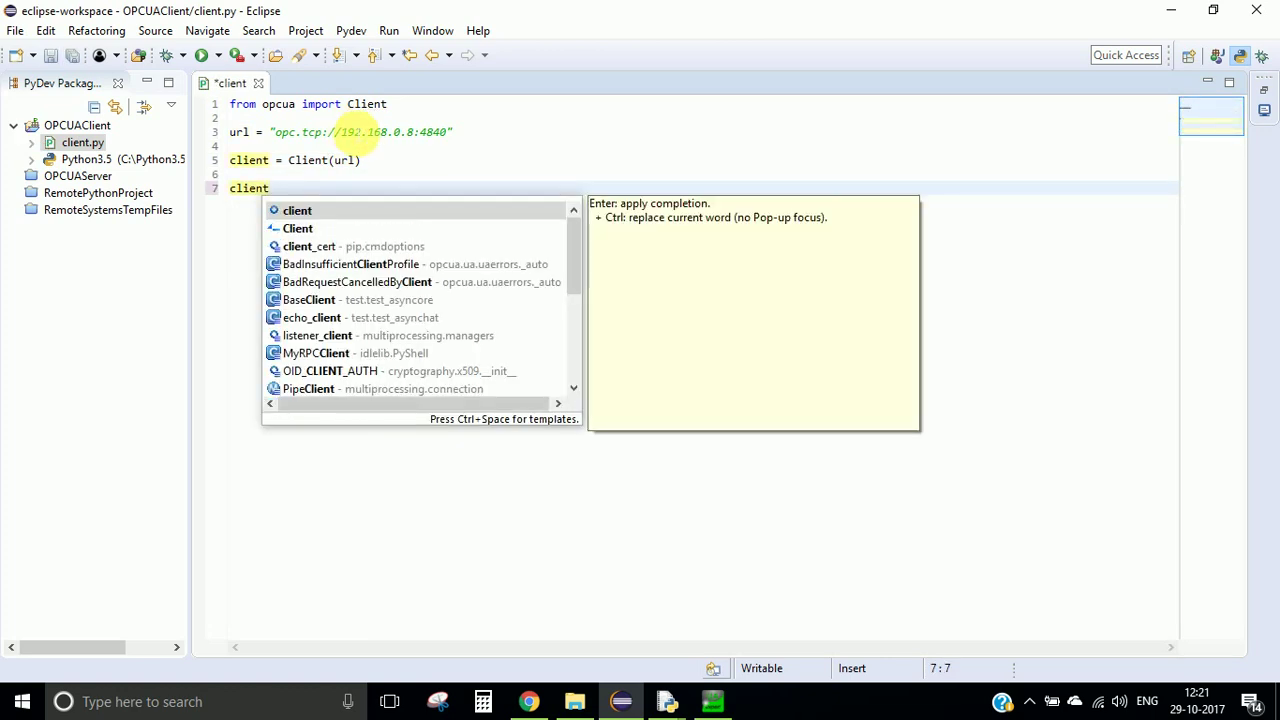
type(".co")
key("Return")
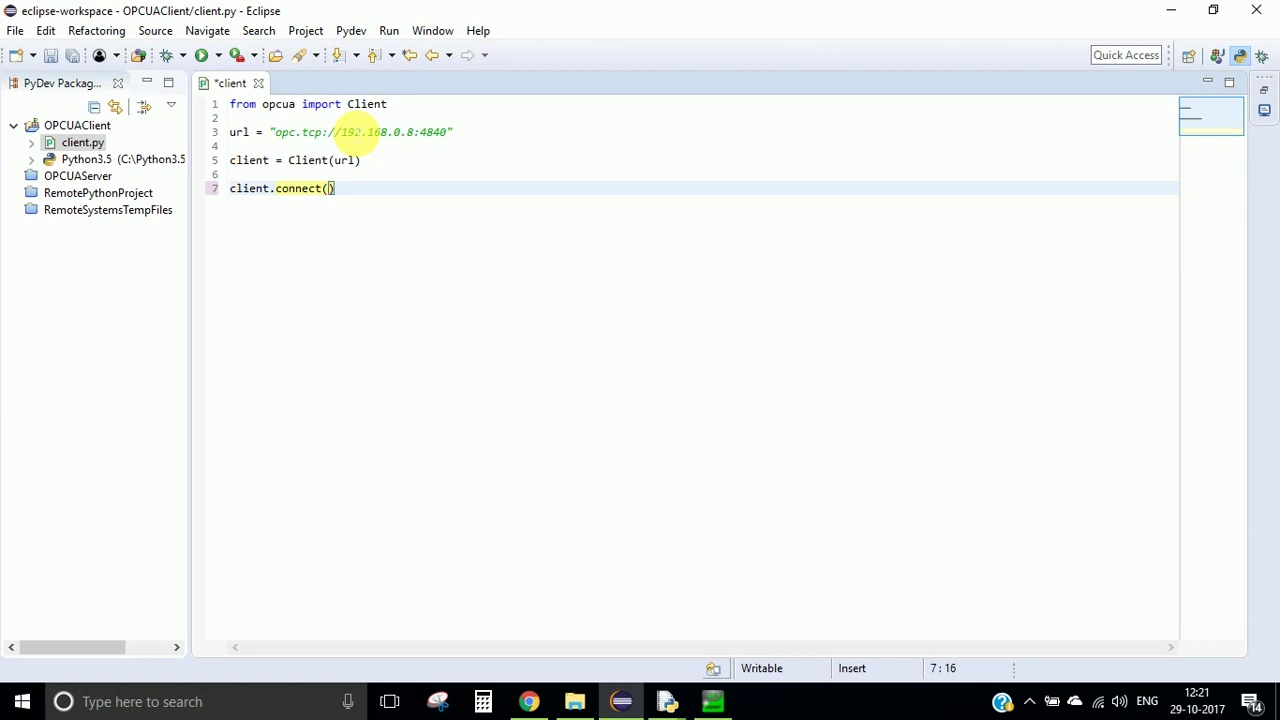
key("Return")
type("print")
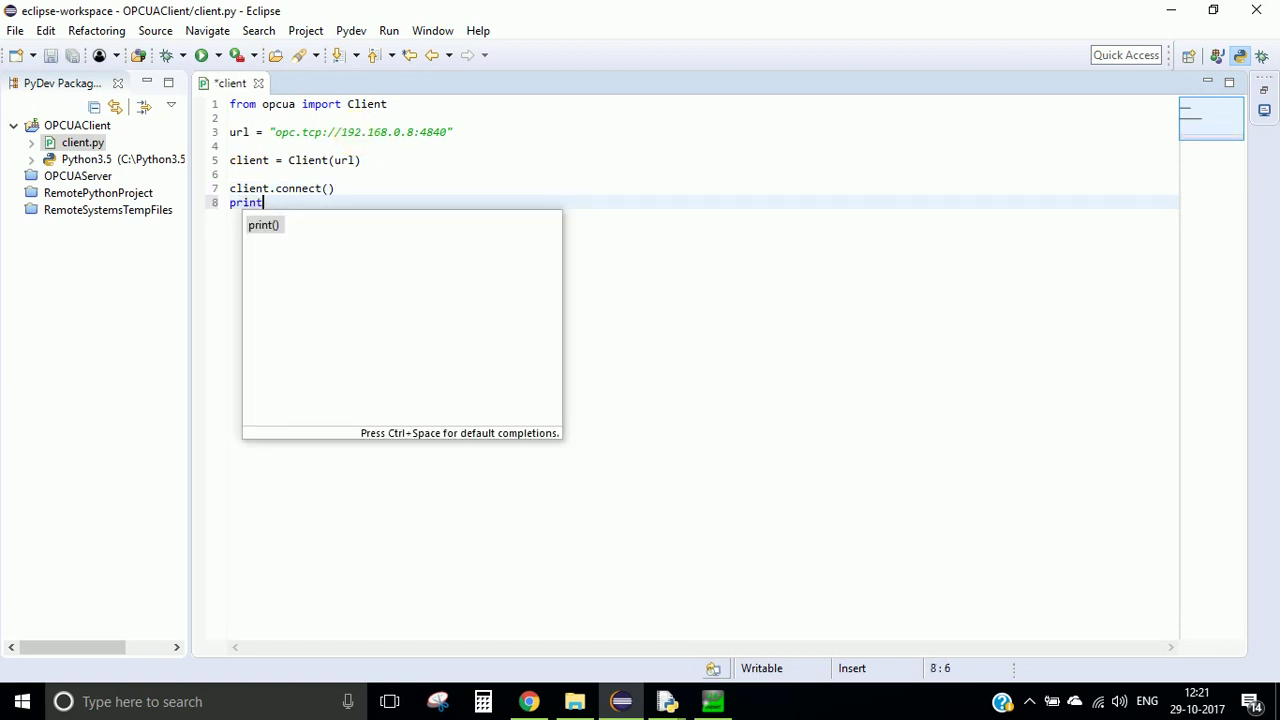
key("Return")
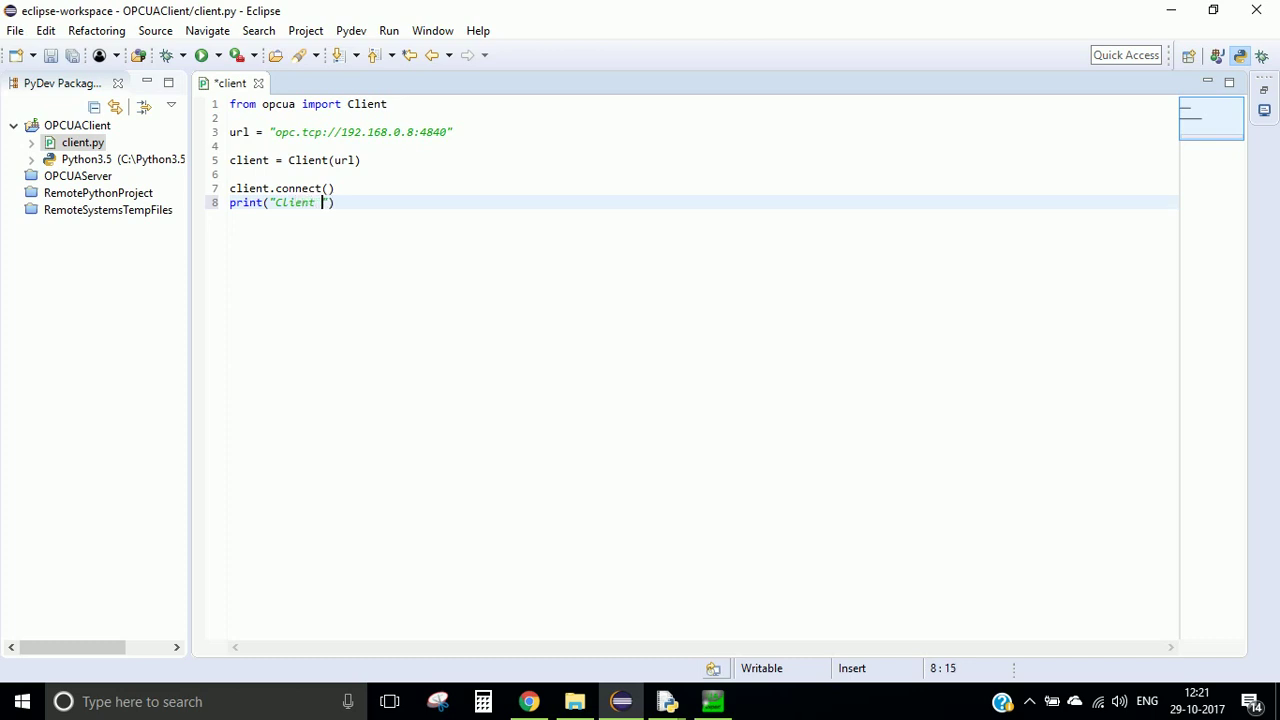
type("Connected")
key("ctrl+s")
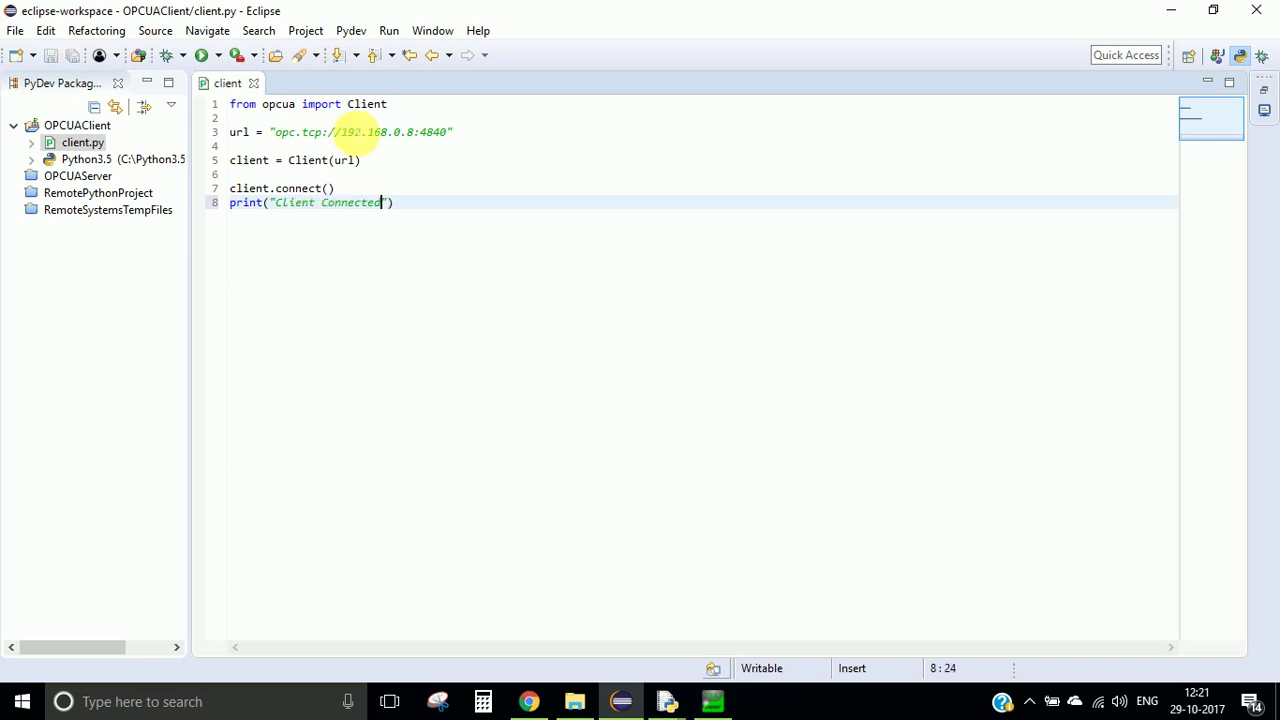
Step: Begin a while True: loop with an indented body line
key("Return")
key("Return")
type("w")
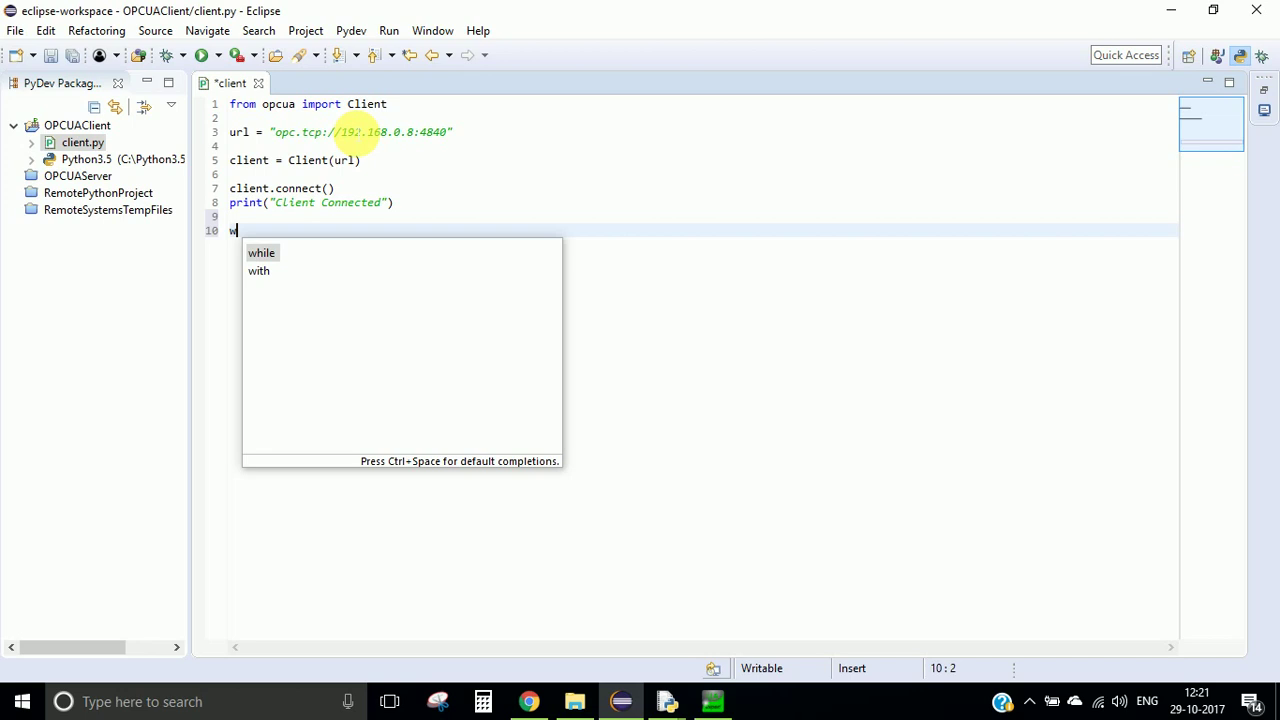
type("hile True")
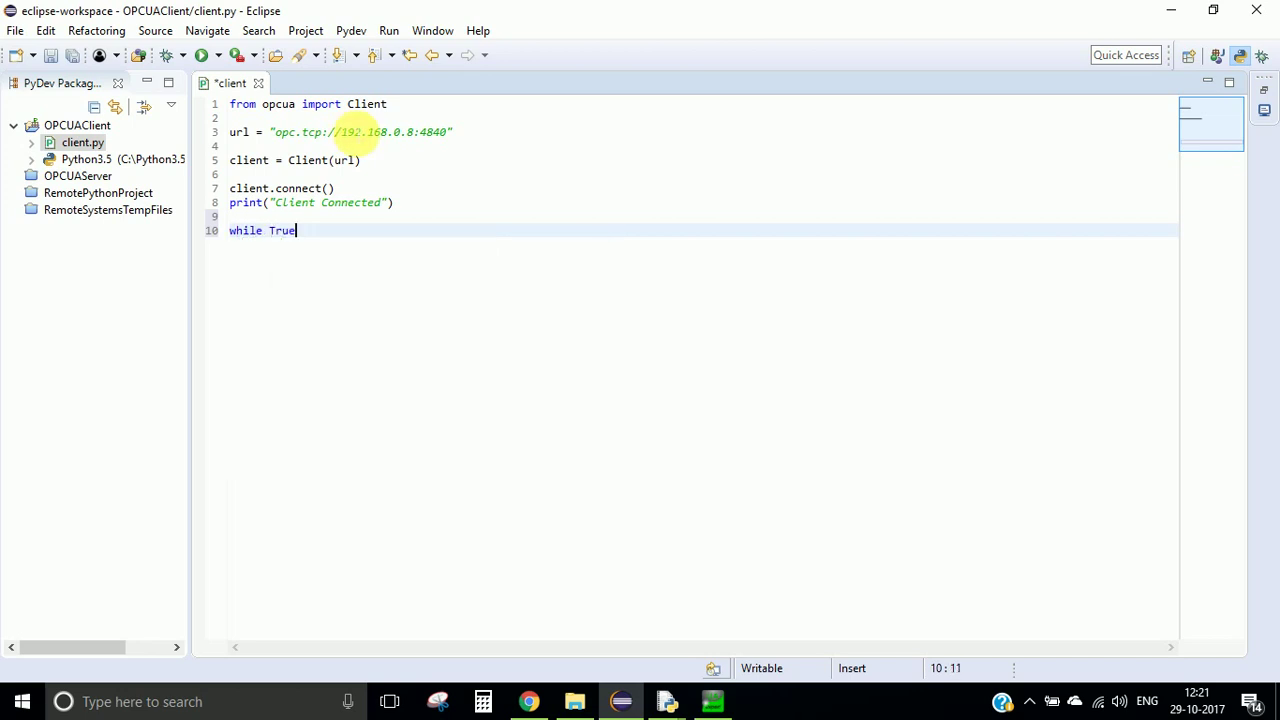
type(":")
key("Return")
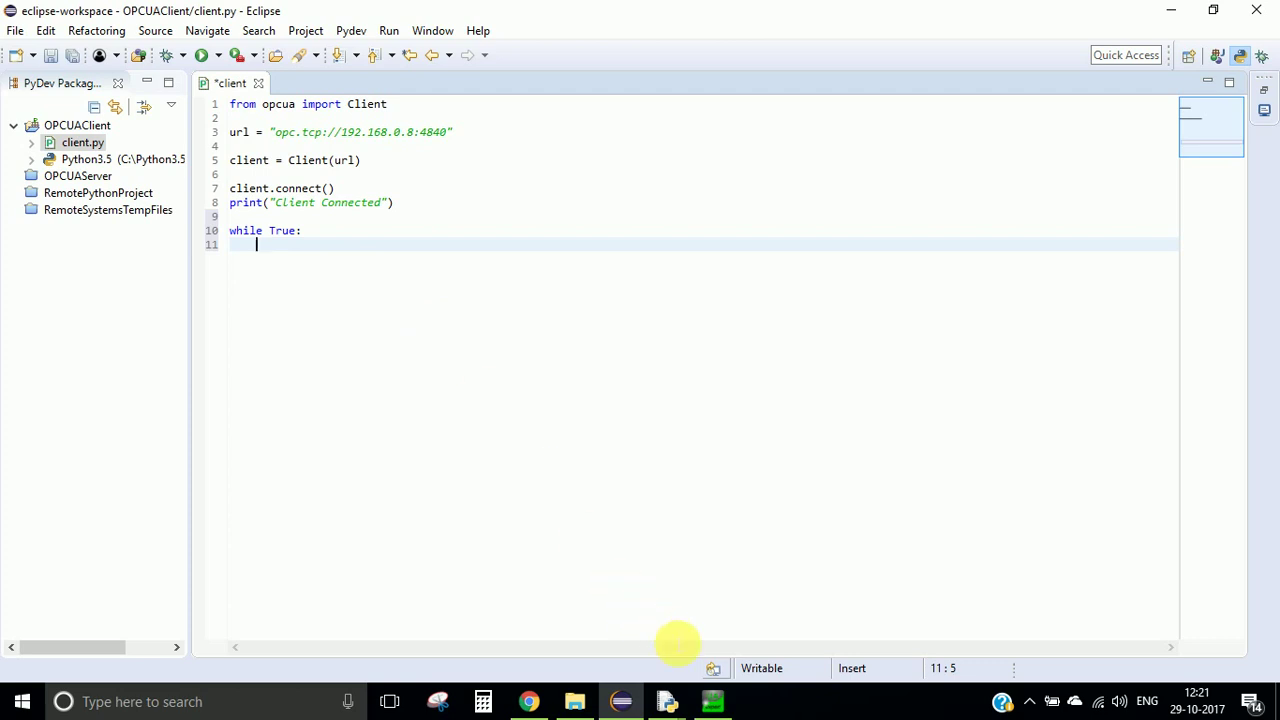
Step: Read the Pressure, Temperature and Time node IDs in UaExpert's Data Access View
left_click(710, 702)
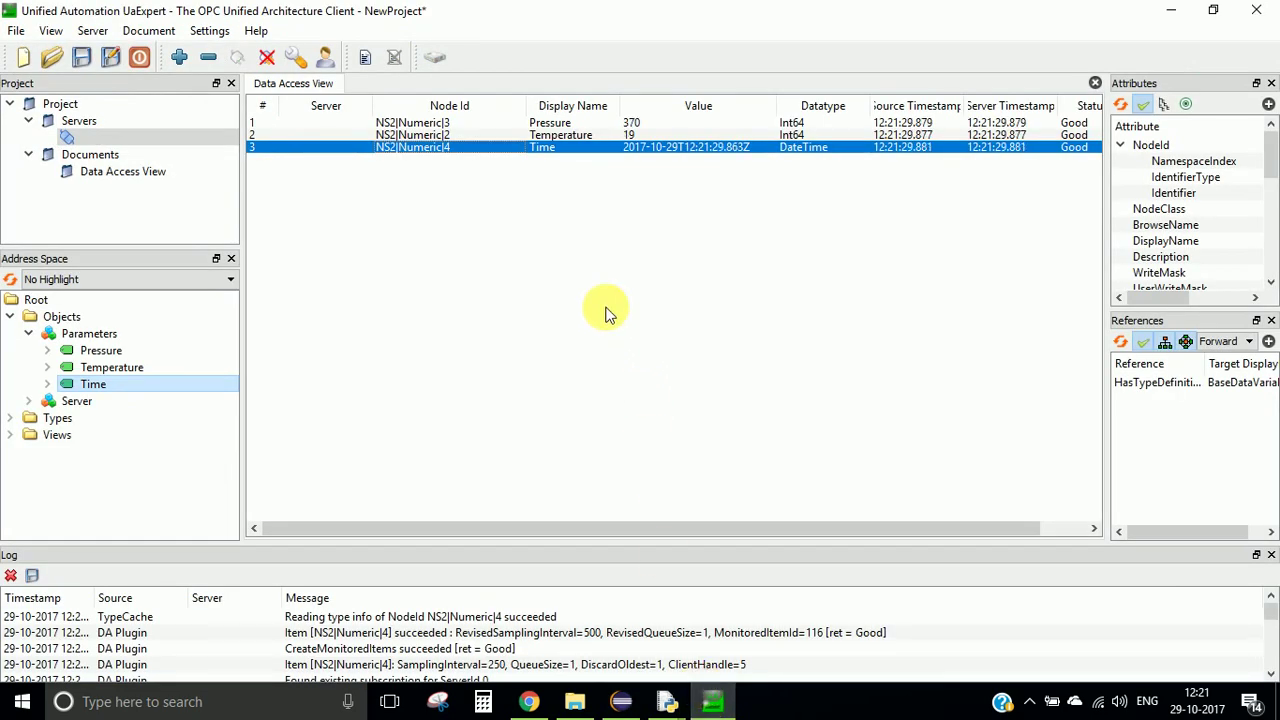
left_click_drag(571, 124, 572, 148)
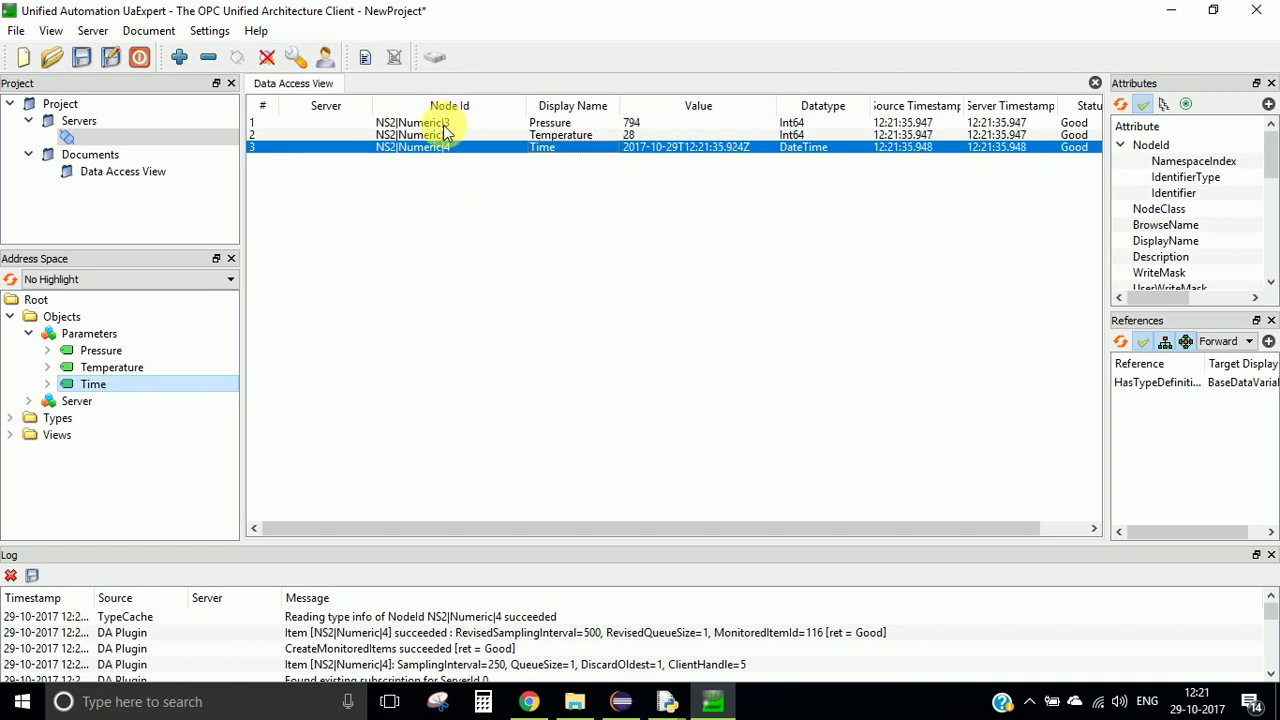
left_click(408, 122)
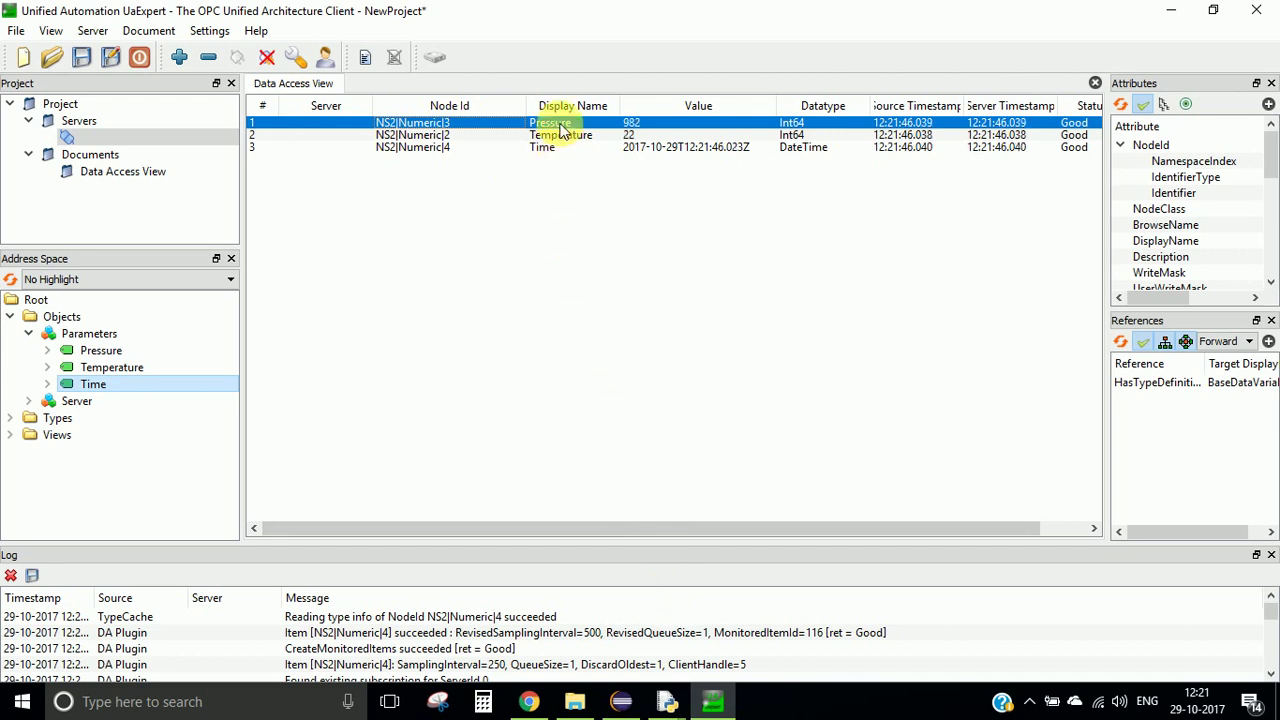
Step: Add Temp = client.get_node("ns=2;i=3") in the loop, confirming the node ID in UaExpert
left_click(621, 701)
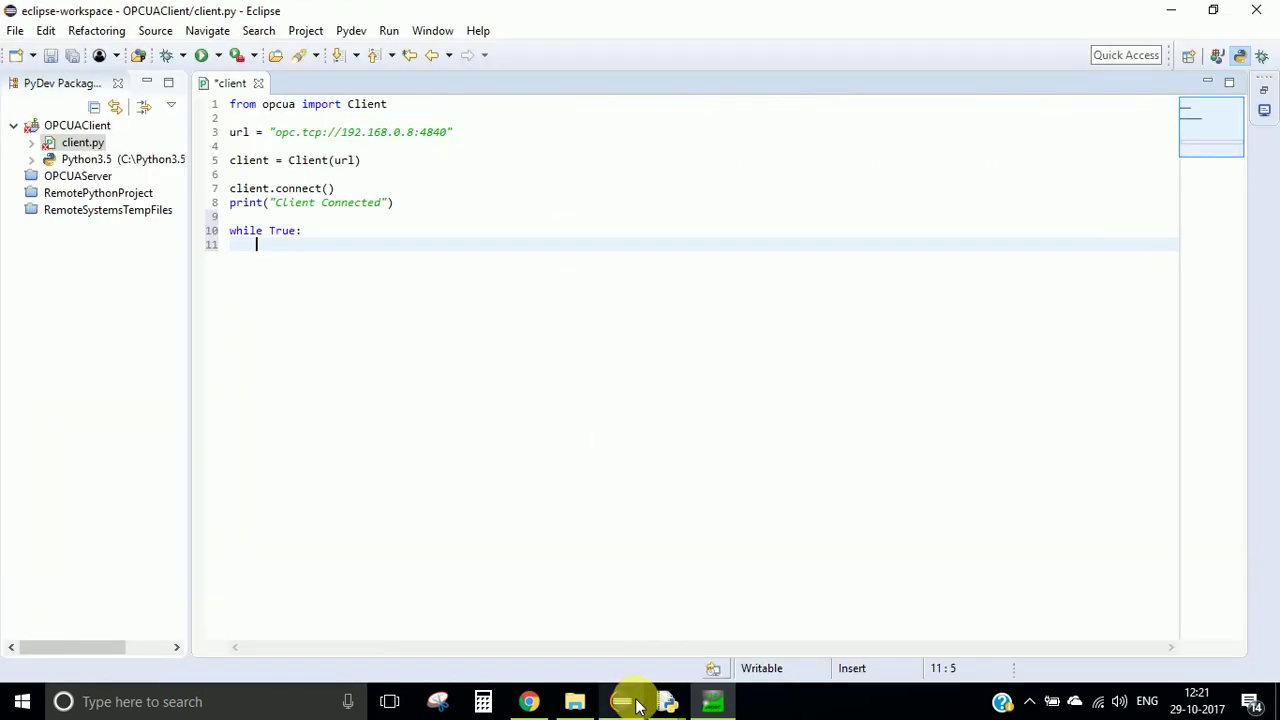
type("T")
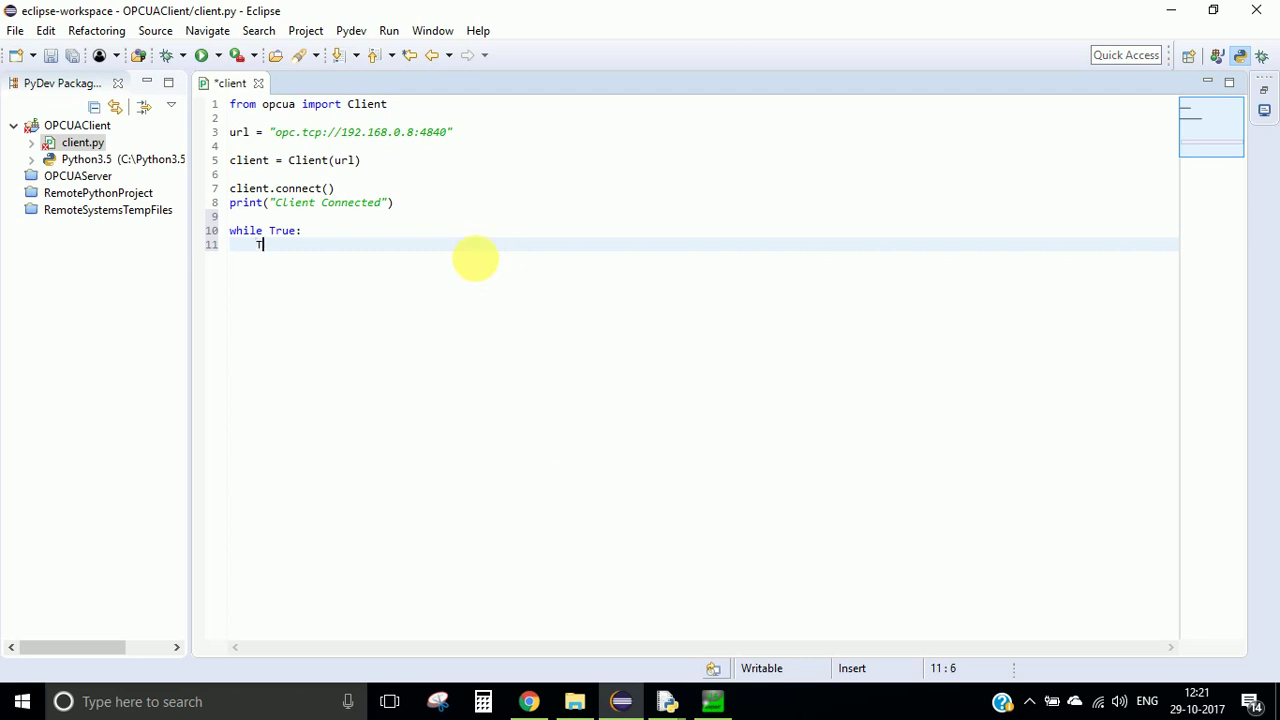
type("emp")
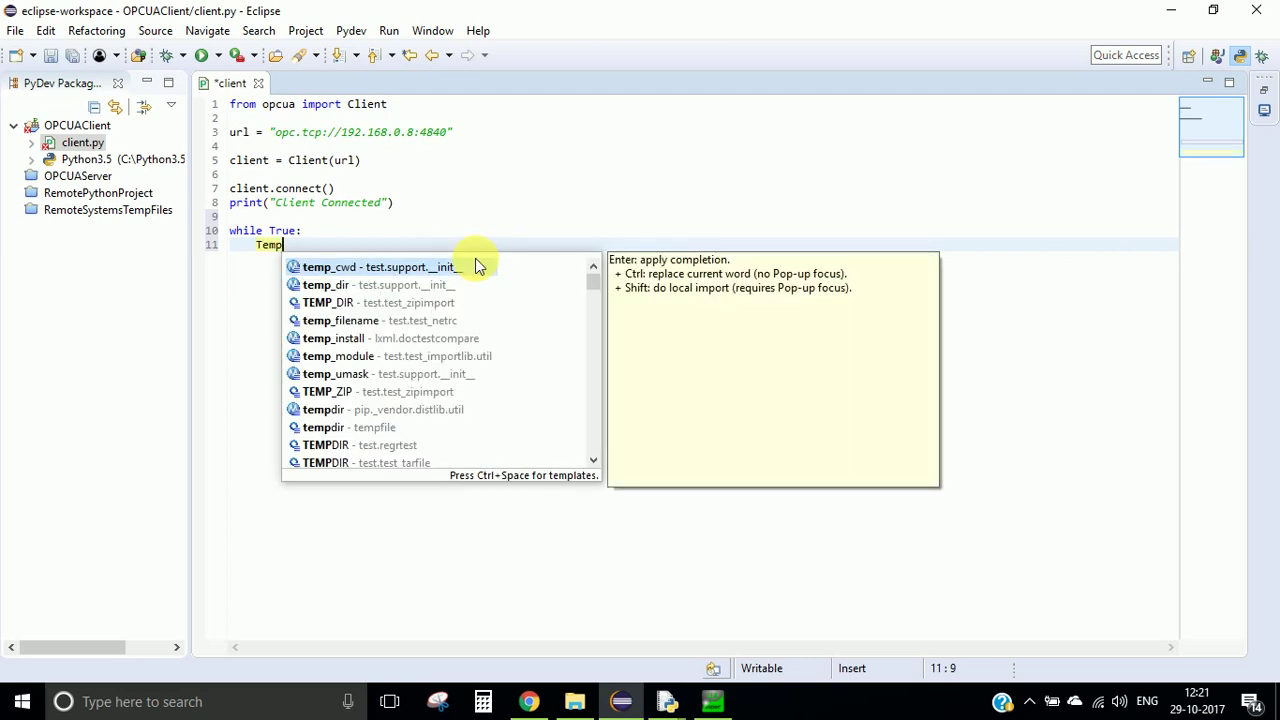
type(" = cl")
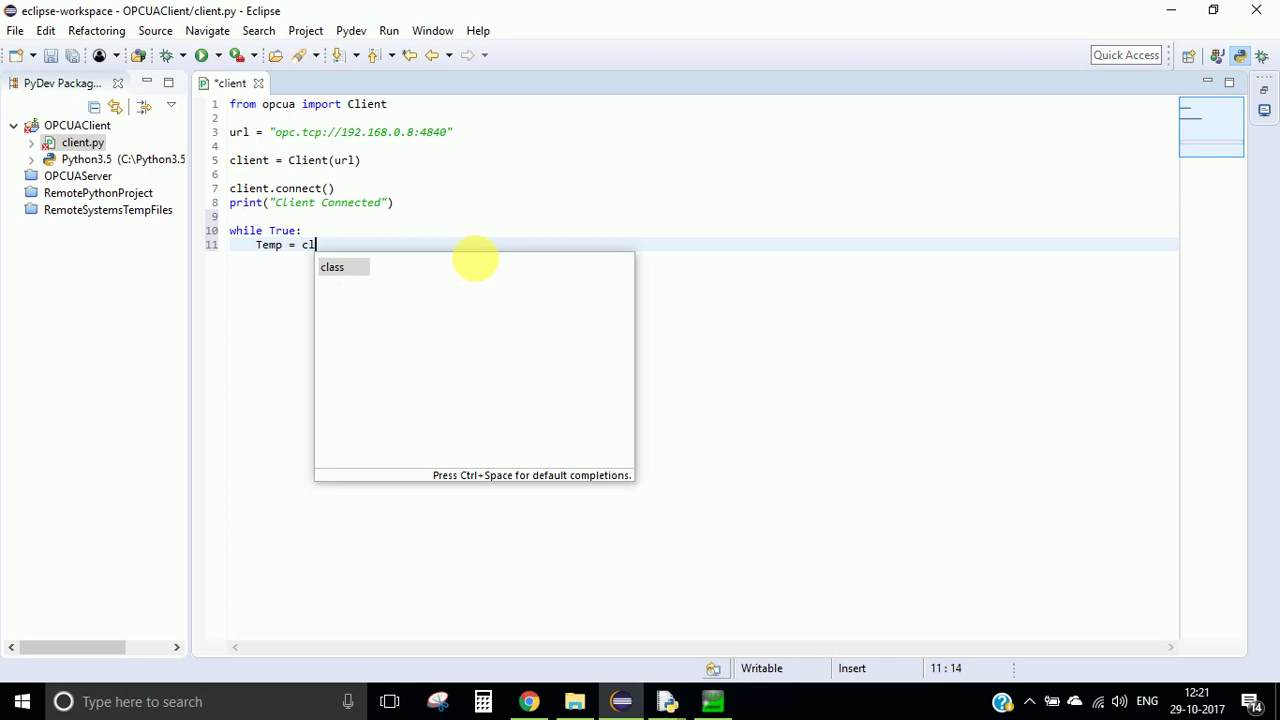
type("ient.get")
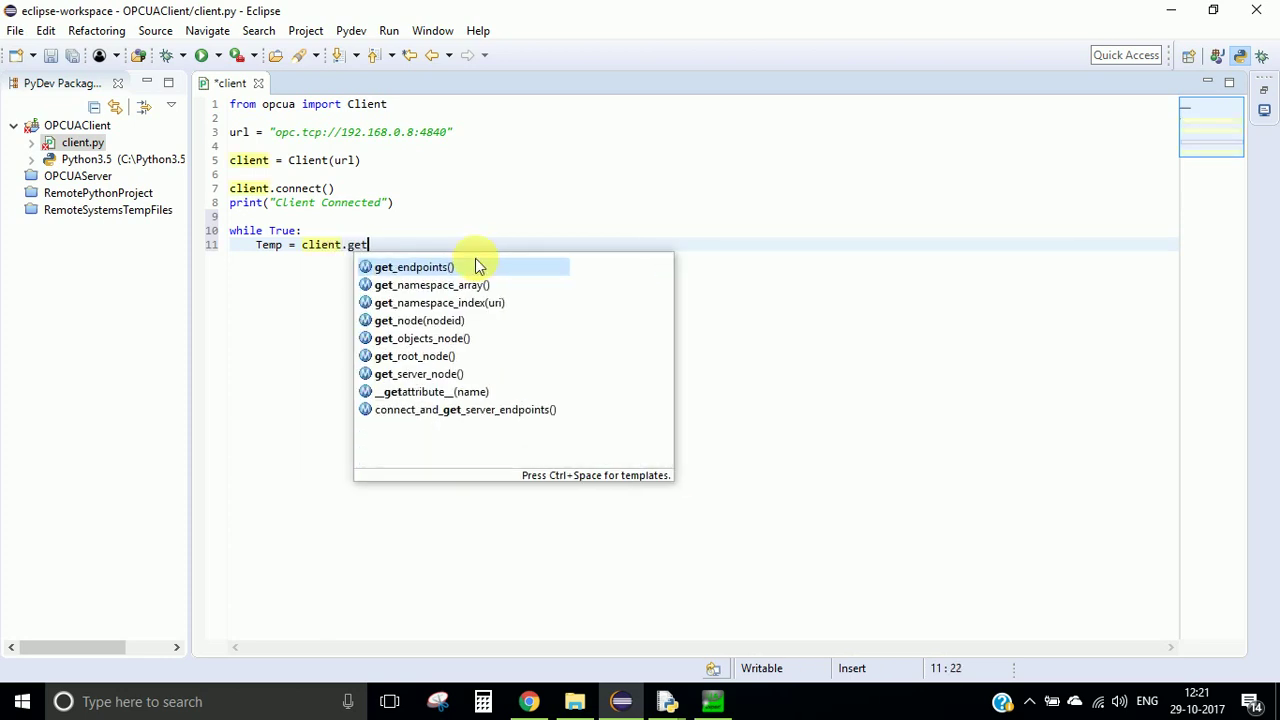
type("_nod")
double_click(475, 266)
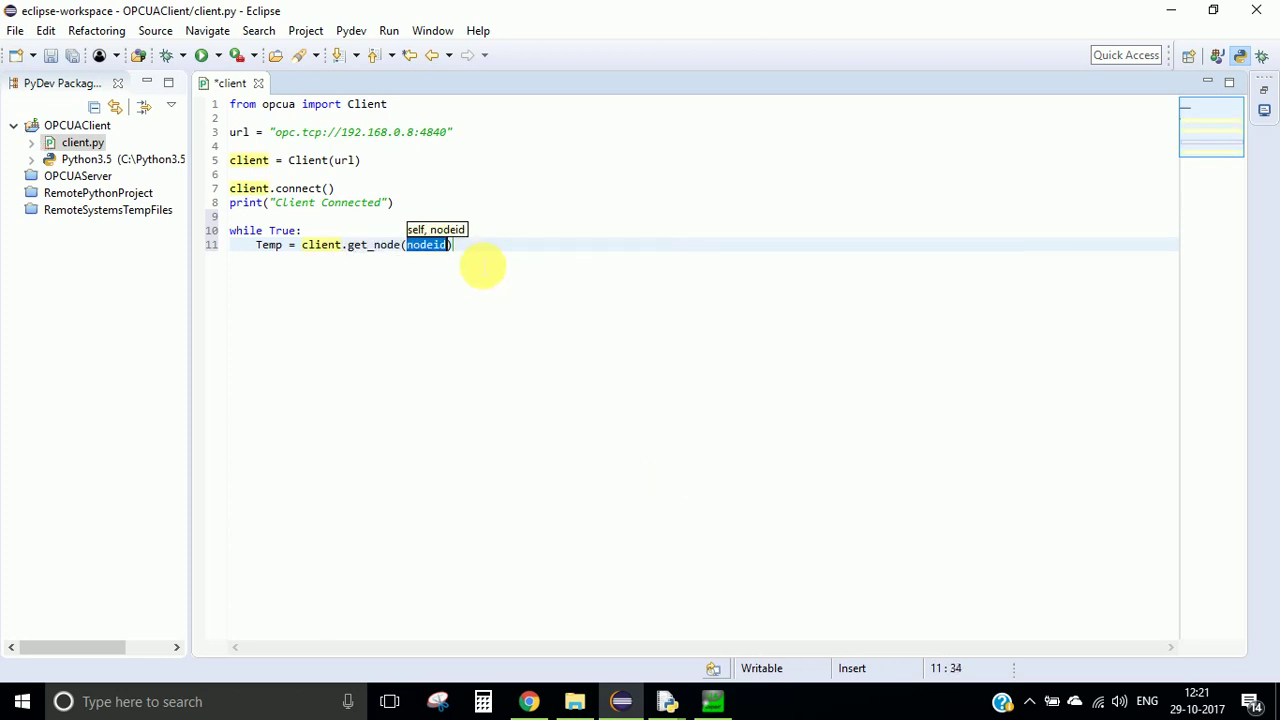
type("\"")
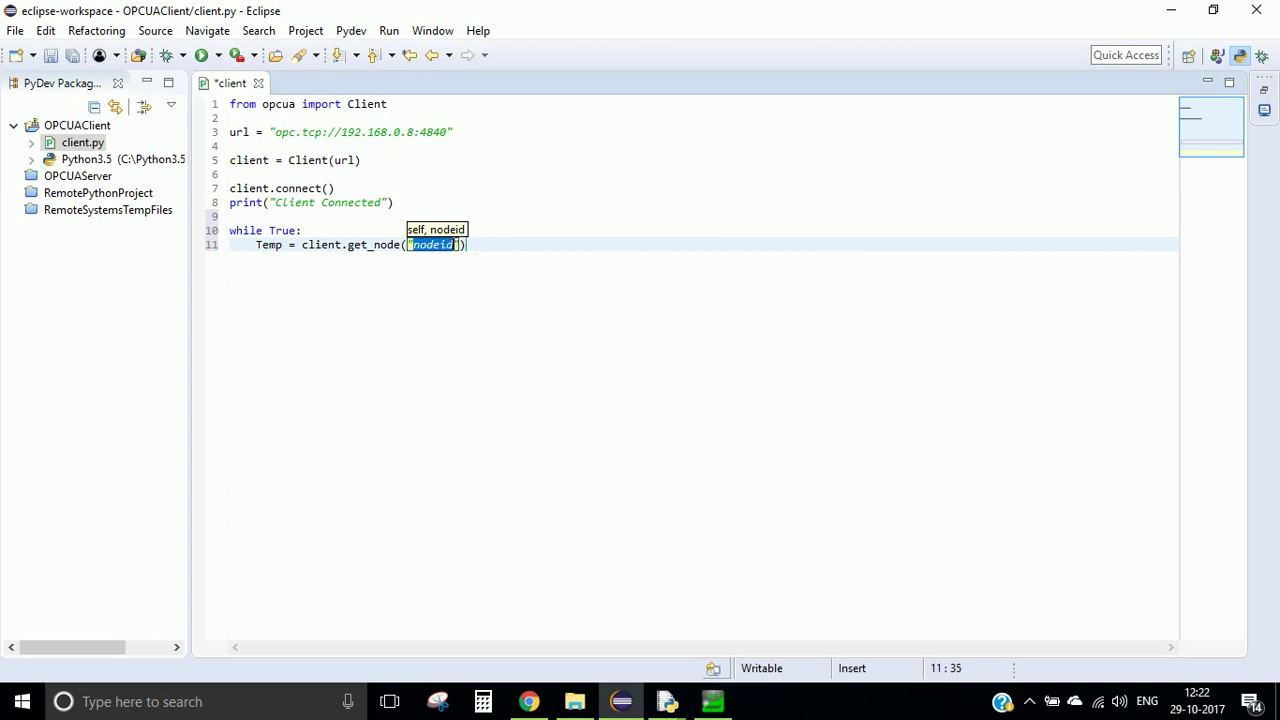
type("ns=2;")
left_click(712, 701)
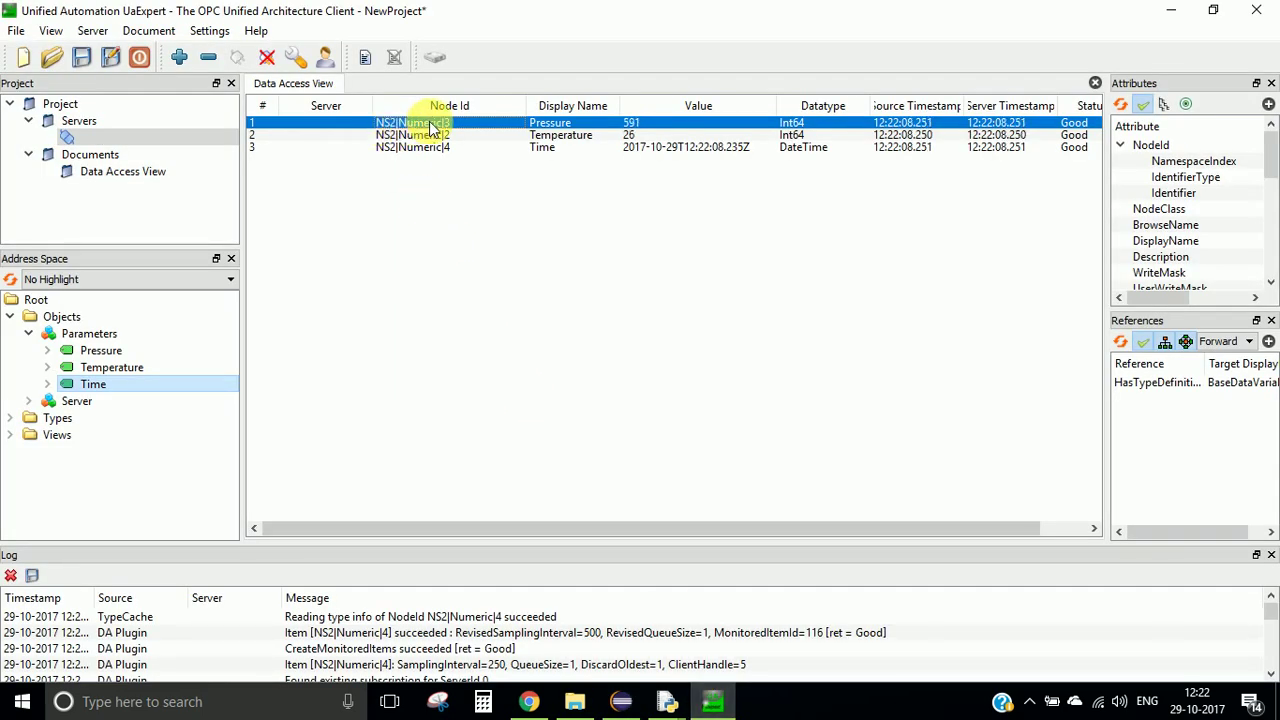
left_click(621, 701)
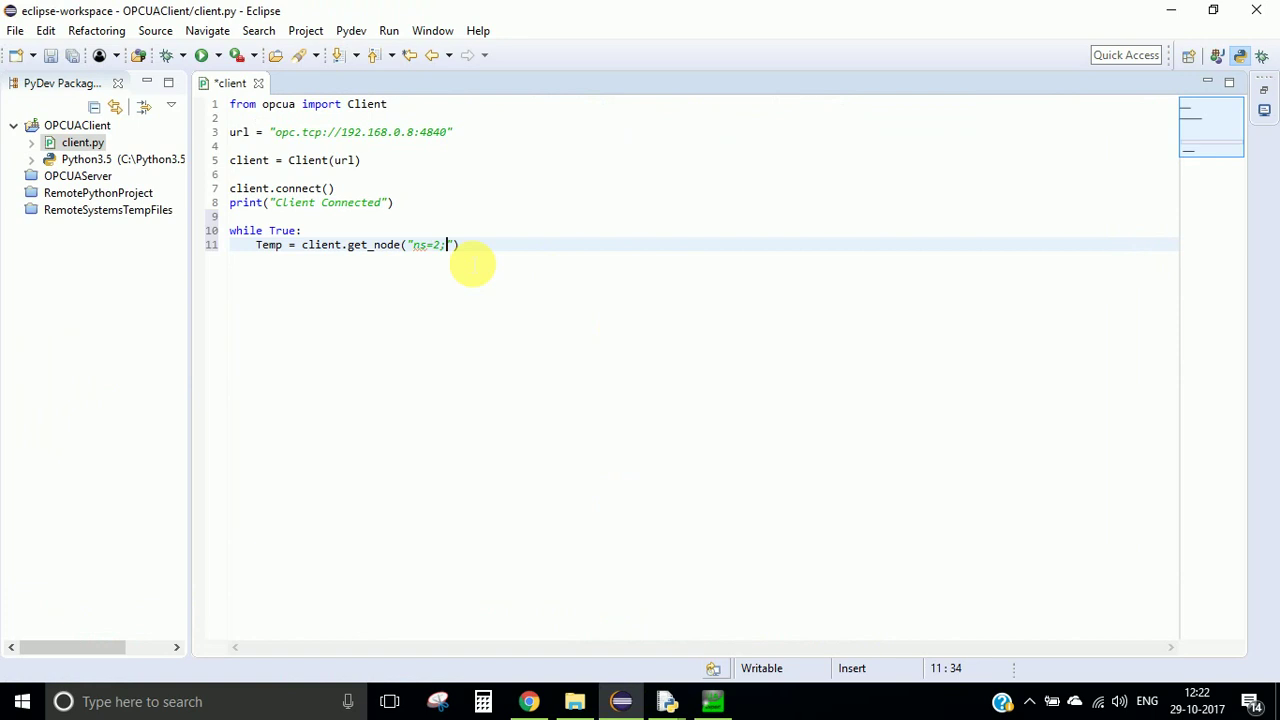
type("i=3")
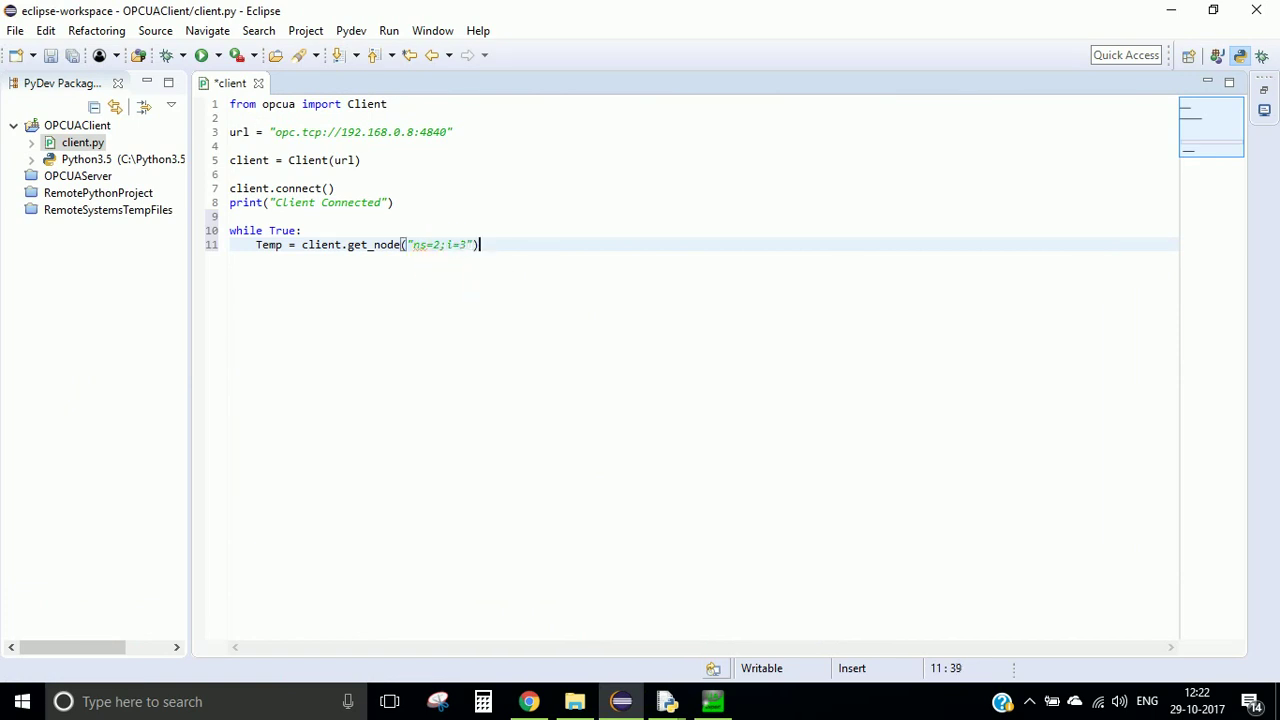
key("Return")
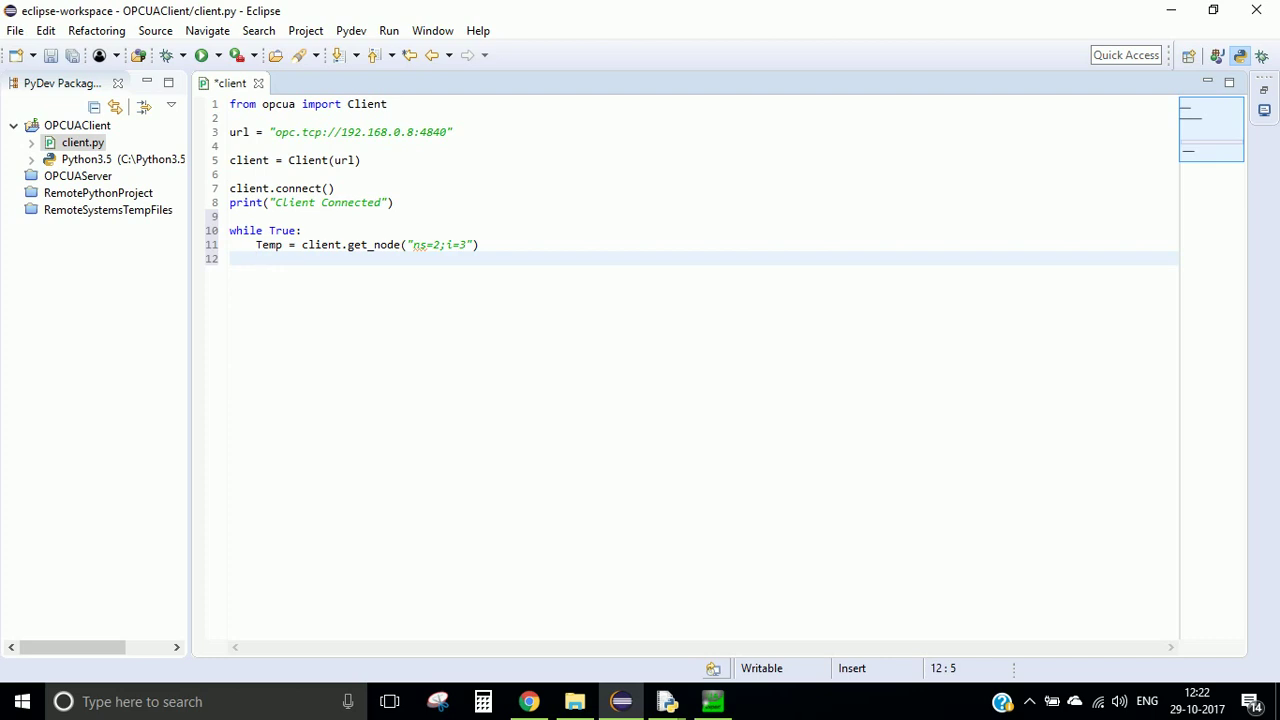
Step: Read the node's value with Temperature = Temp.get_value()
type("Tem")
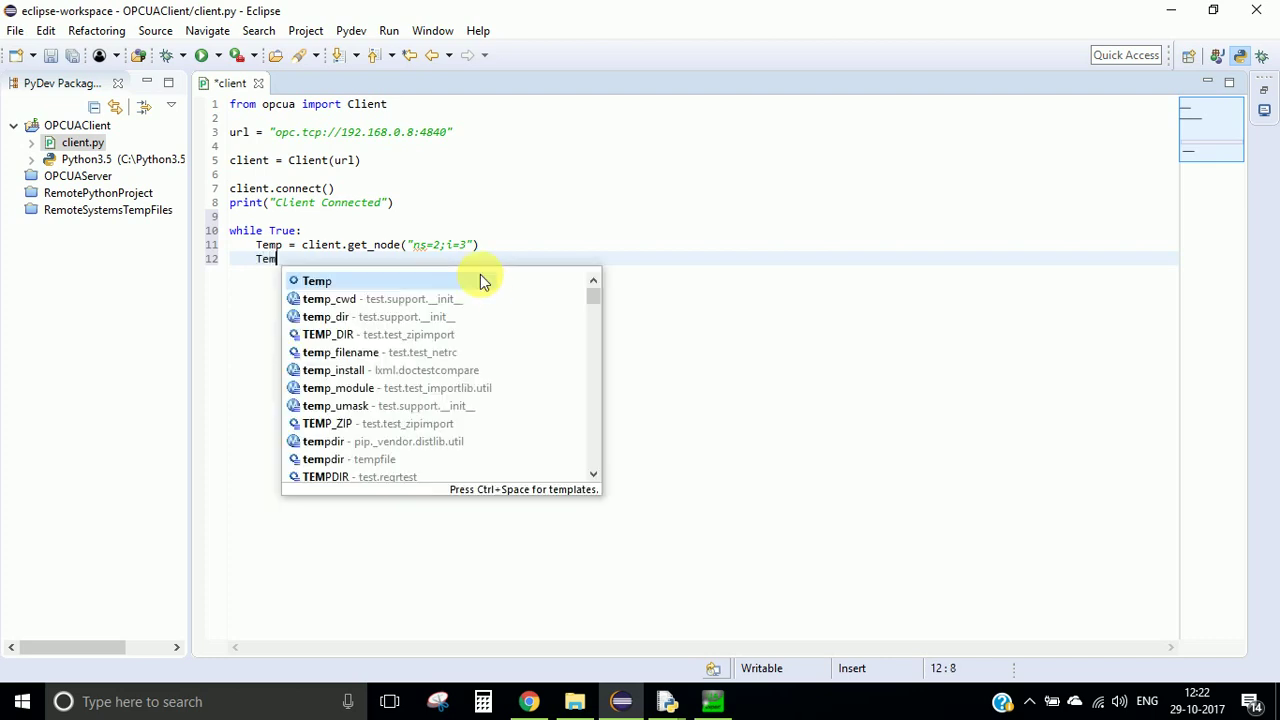
type("perature ")
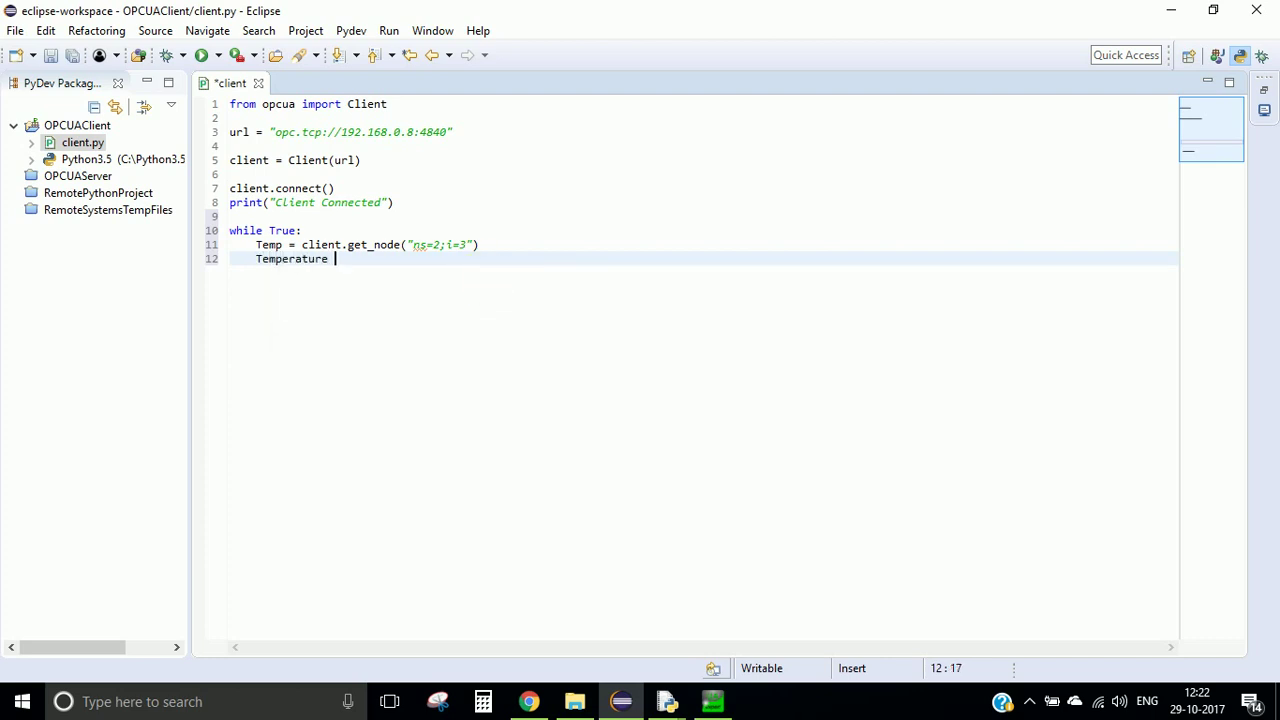
type("= Temp")
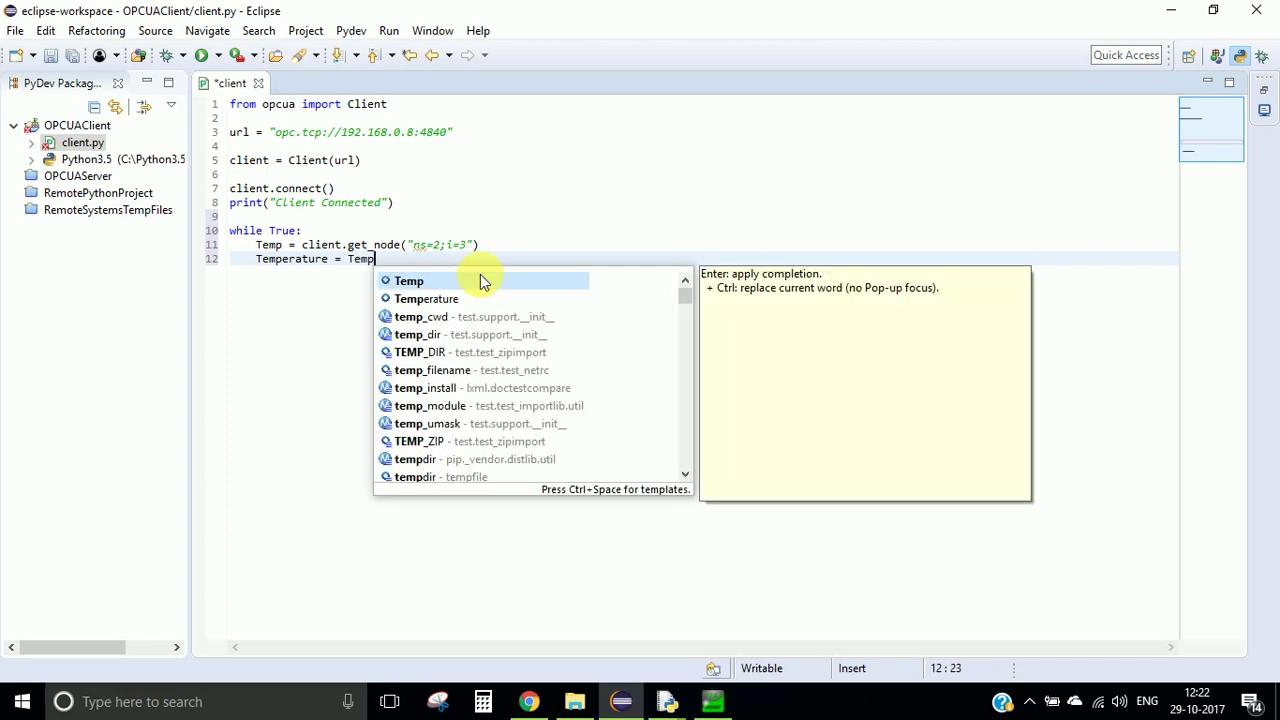
type(".get")
type("val")
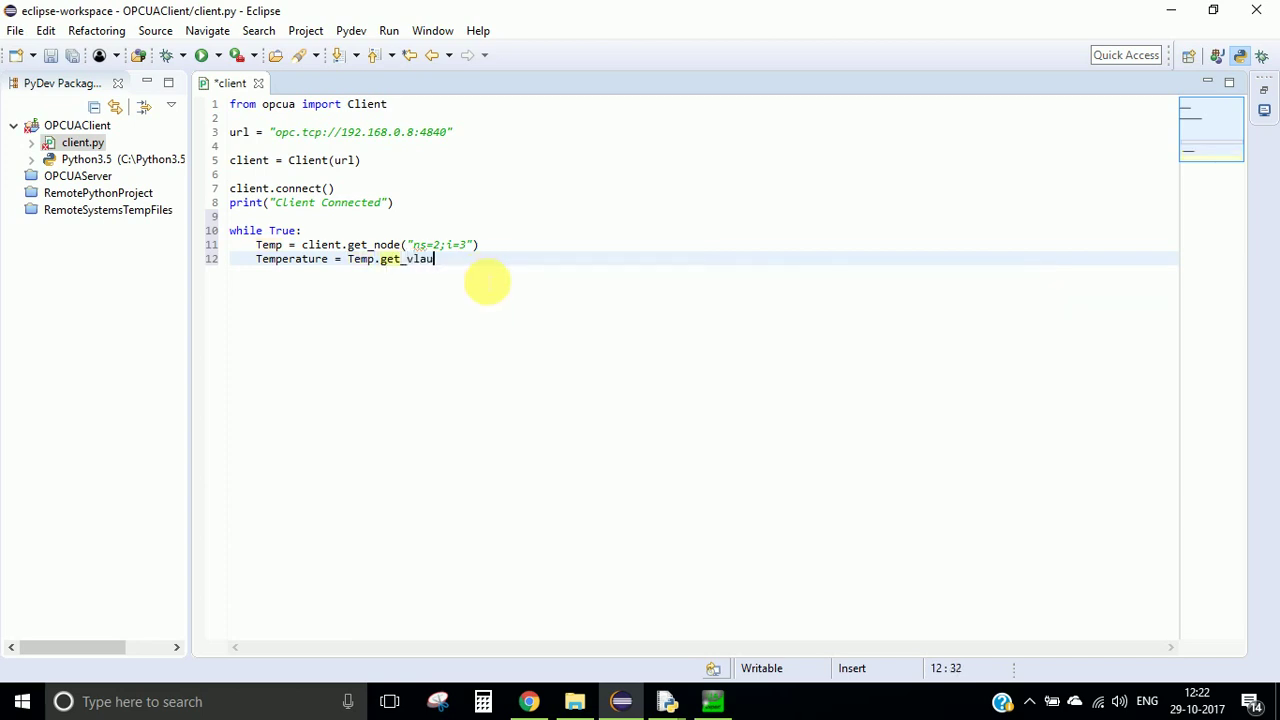
key("Return")
key("BackSpace")
key("BackSpace")
key("BackSpace")
type("lu")
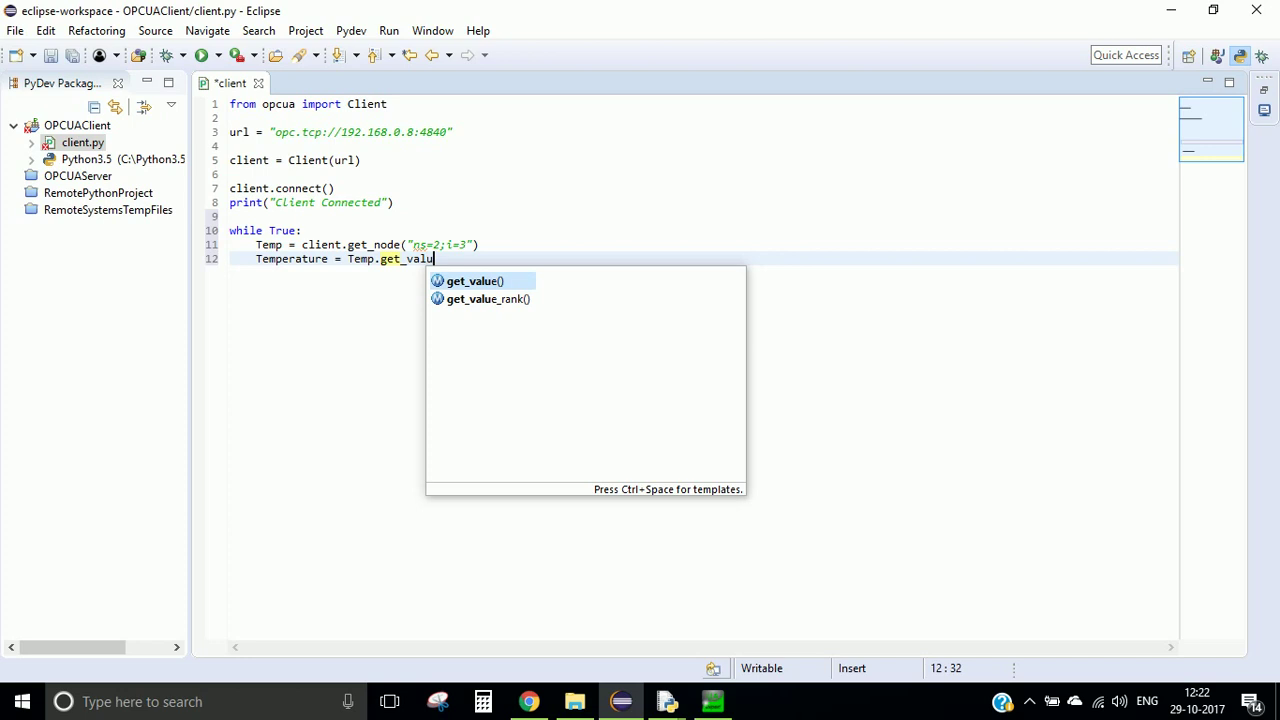
key("Return")
key("Right")
Step: Add print(Temperature) and save client.py
key("Return")
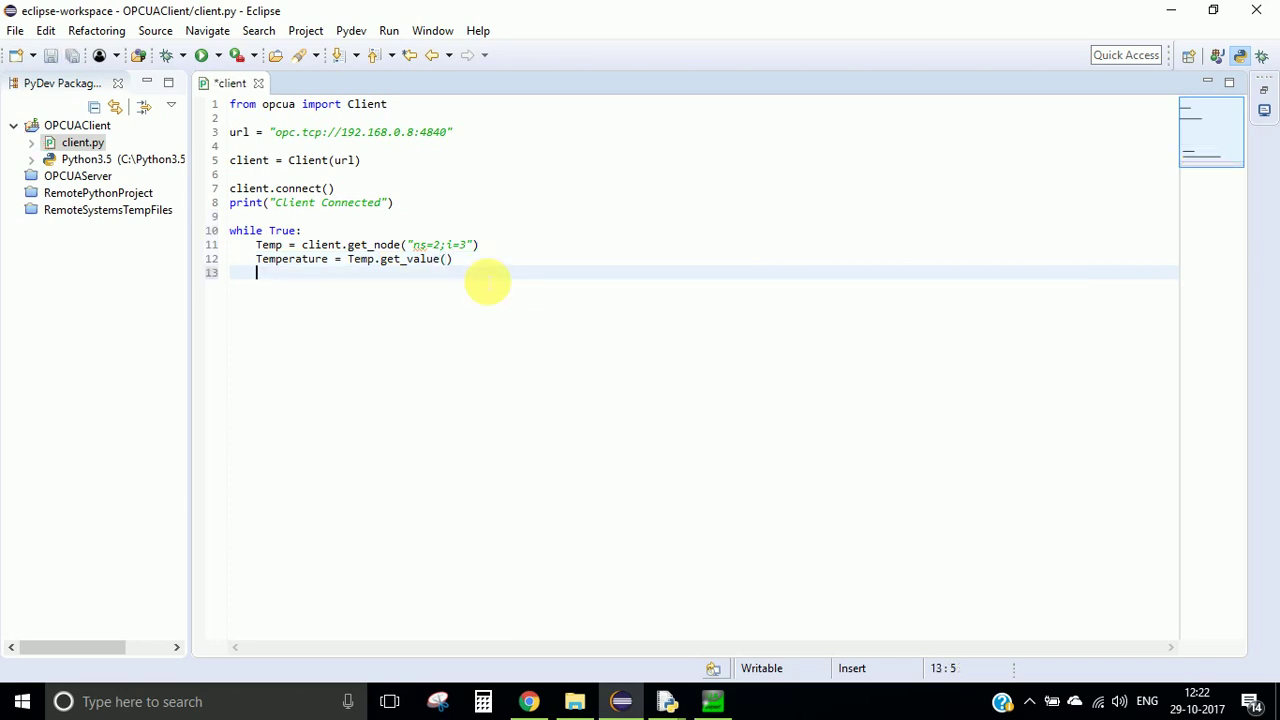
type("print")
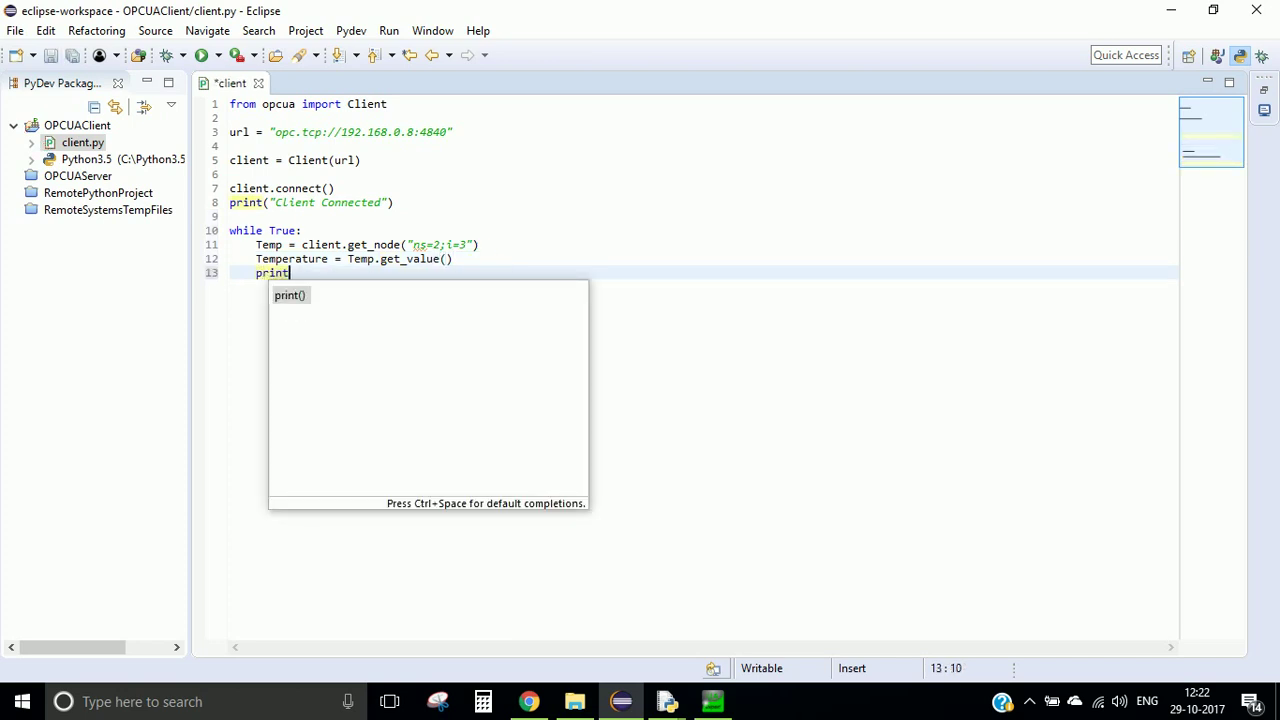
key("Return")
type("mper")
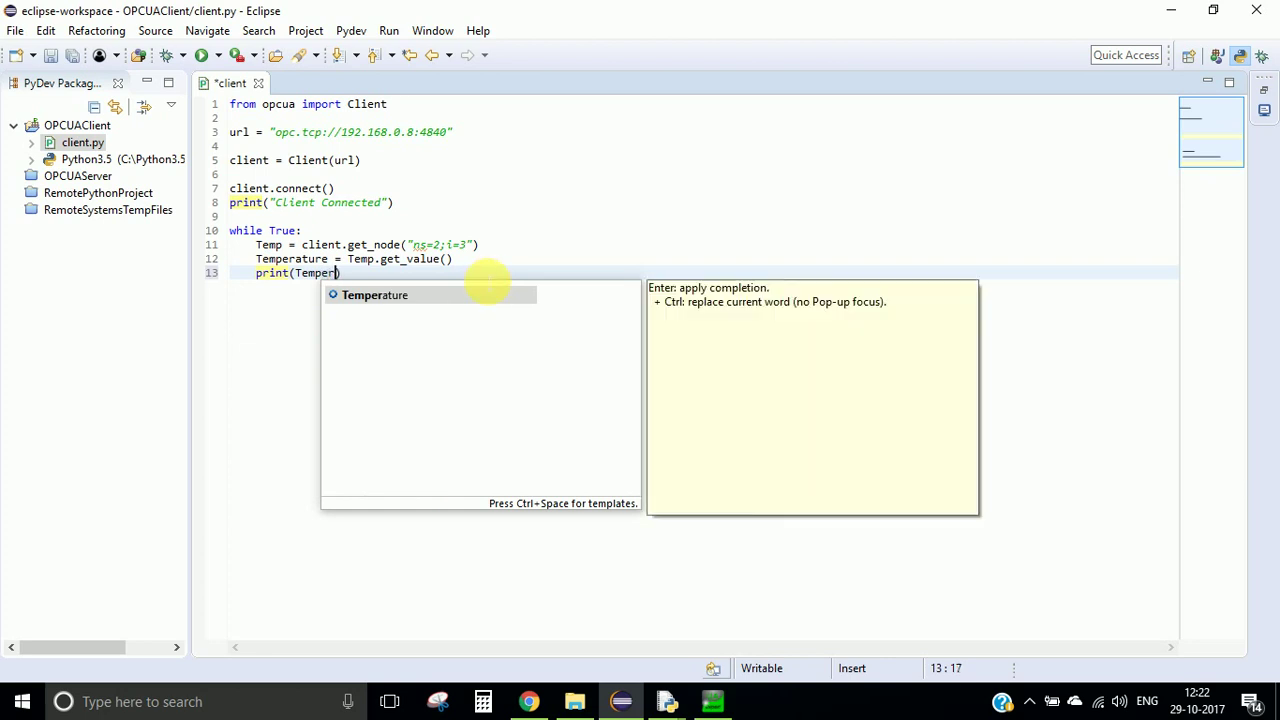
key("Return")
key("Right")
key("ctrl+s")
Step: Duplicate the three-line loop body and rename the copy's node variable to Press
key("shift+Up")
key("shift+Up")
key("shift+Left")
key("shift+Left")
key("shift+Left")
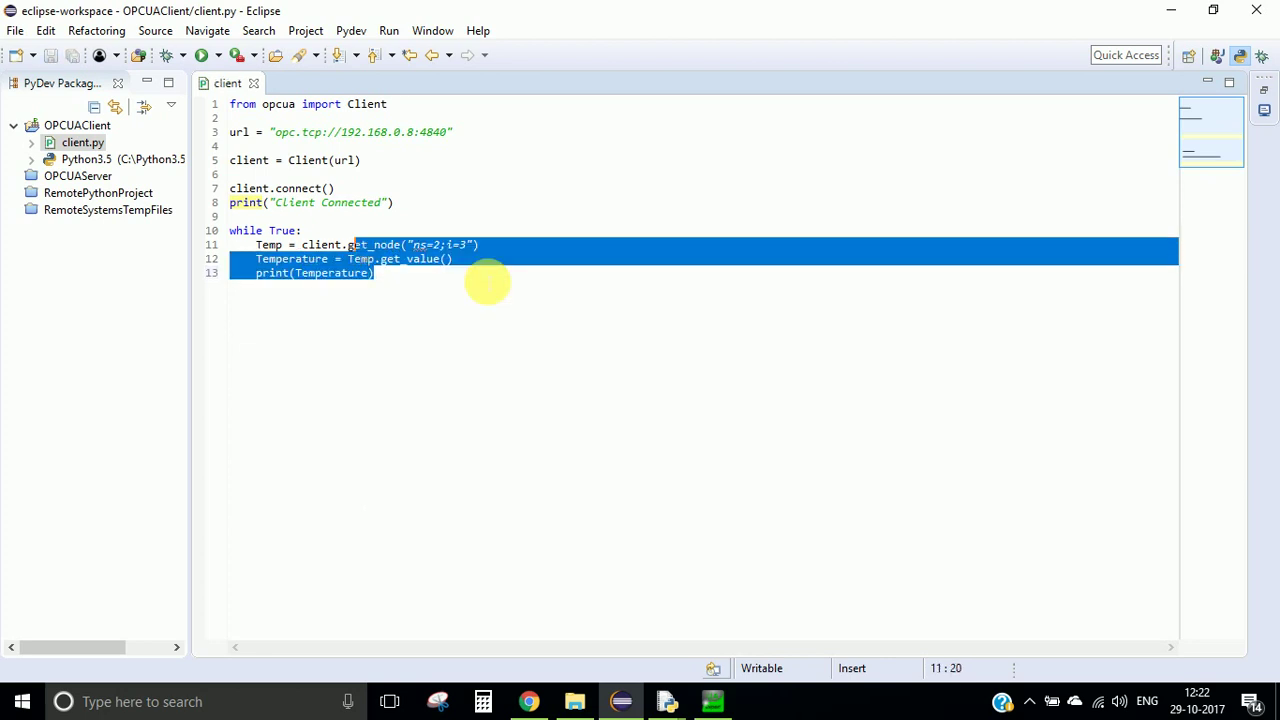
key("shift+Left")
key("shift+Left")
key("shift+Left")
key("shift+Left")
key("shift+Left")
key("shift+Left")
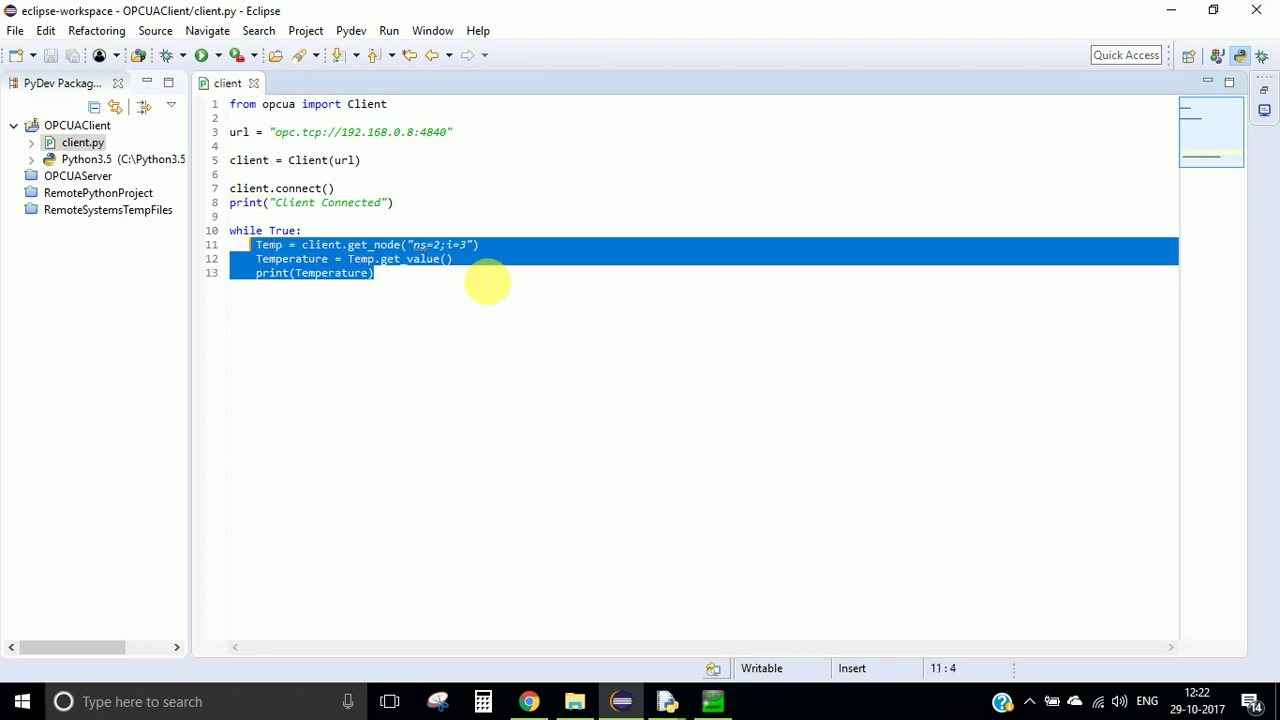
key("ctrl+c")
key("Right")
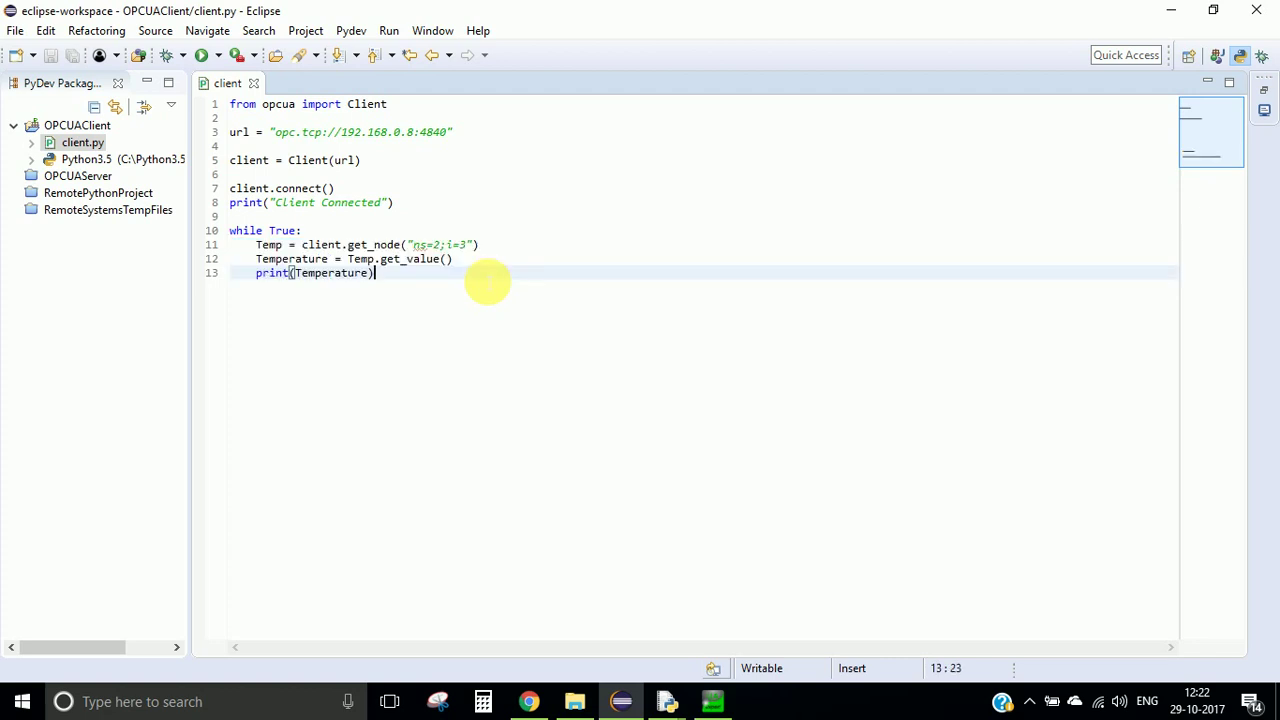
key("Return")
key("Return")
key("ctrl+v")
key("Up")
key("Up")
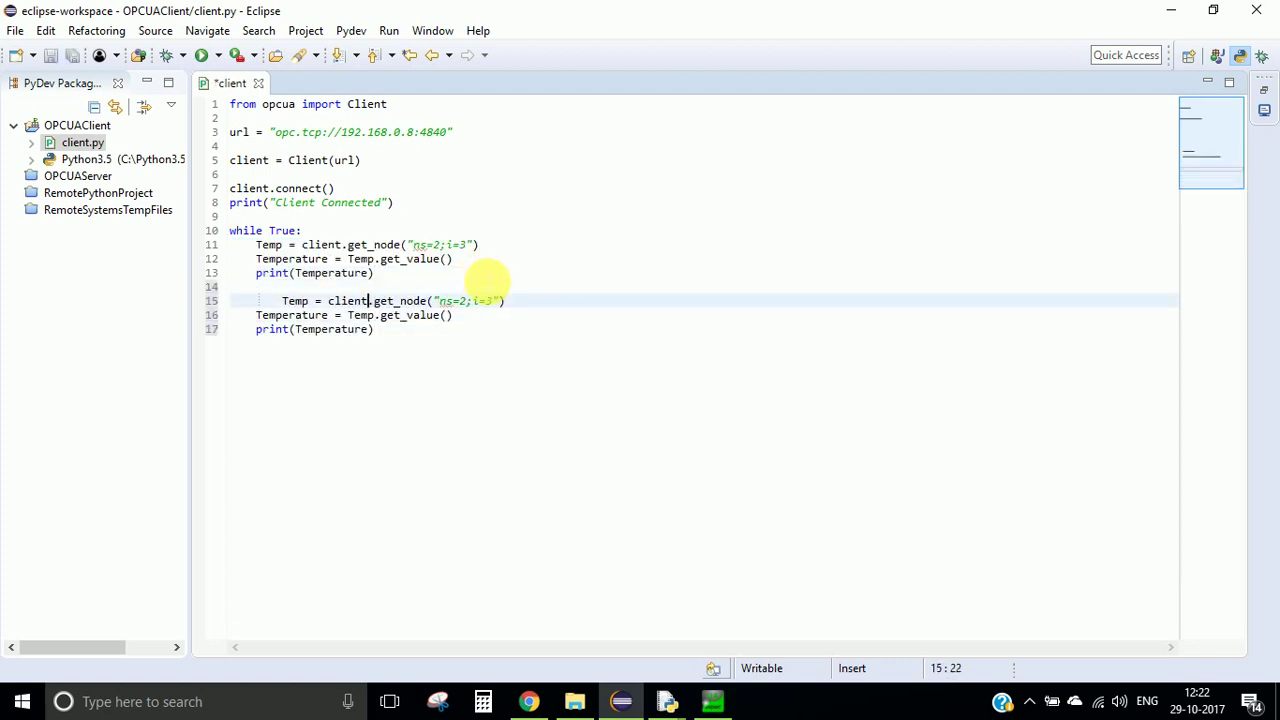
key("Left")
key("Left")
key("Left")
key("BackSpace")
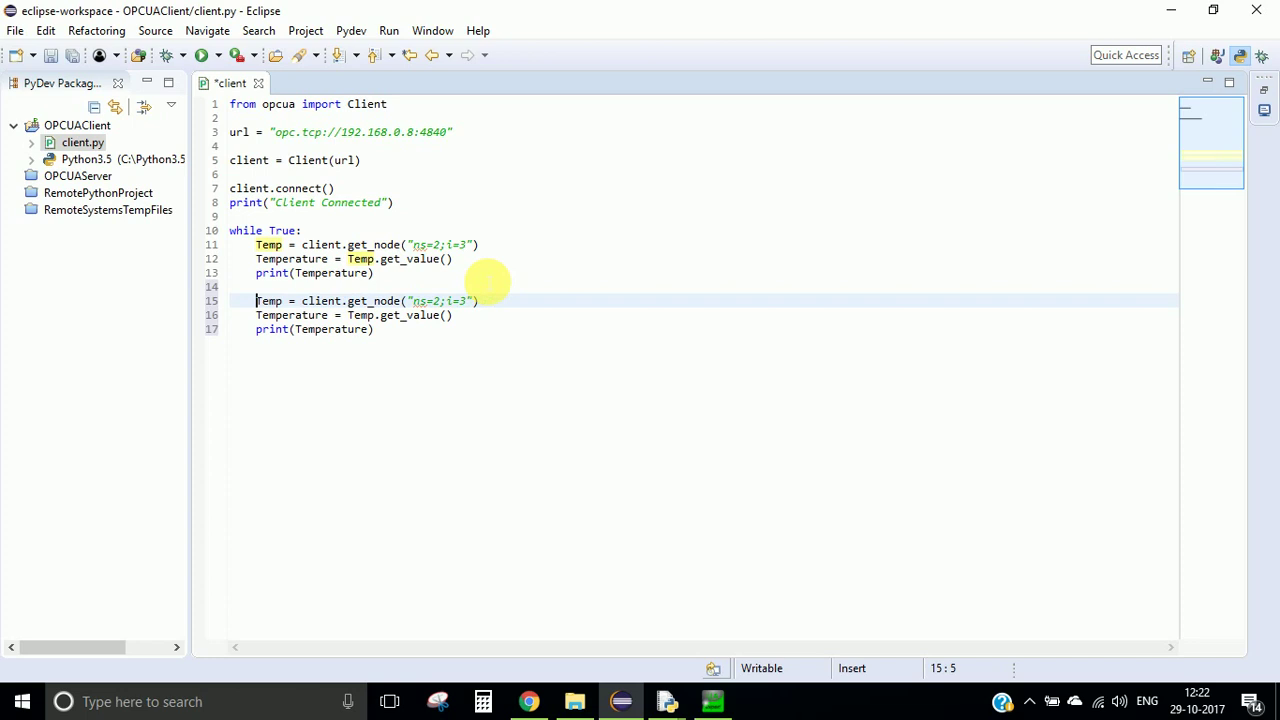
key("Delete")
key("Delete")
key("Delete")
key("Delete")
type("P")
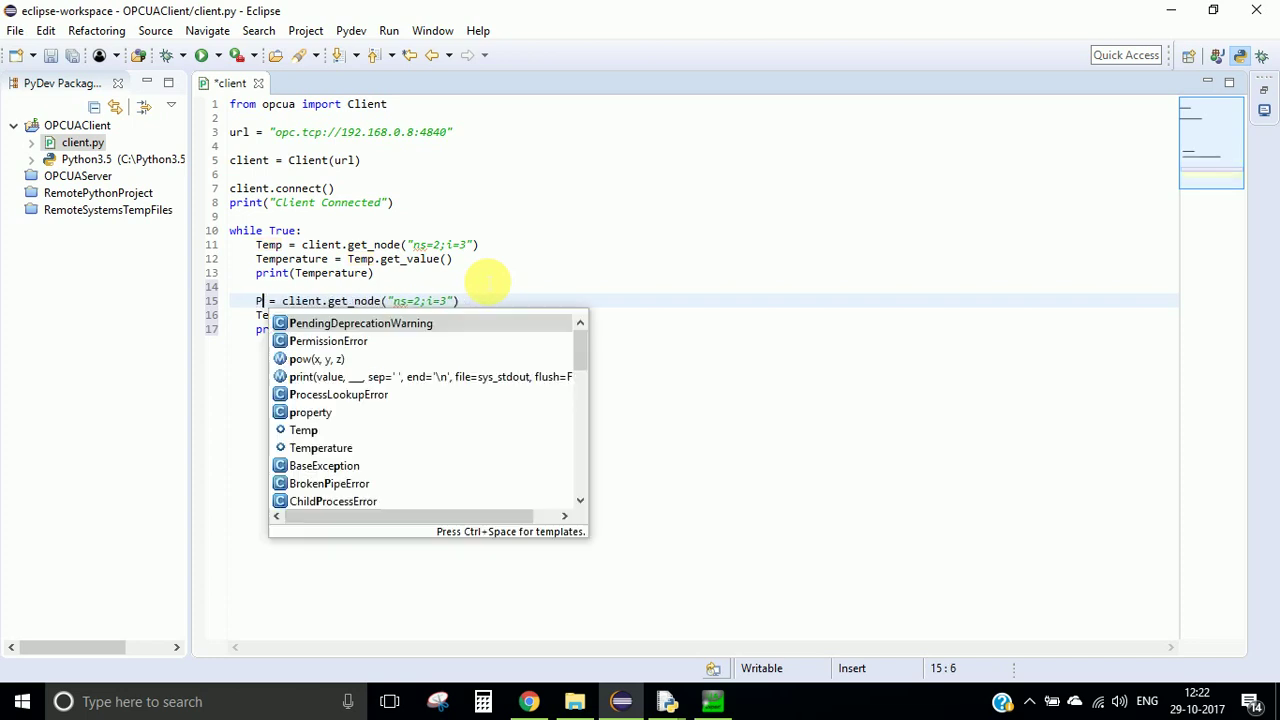
type("ress")
key("Escape")
key("Right")
key("Right")
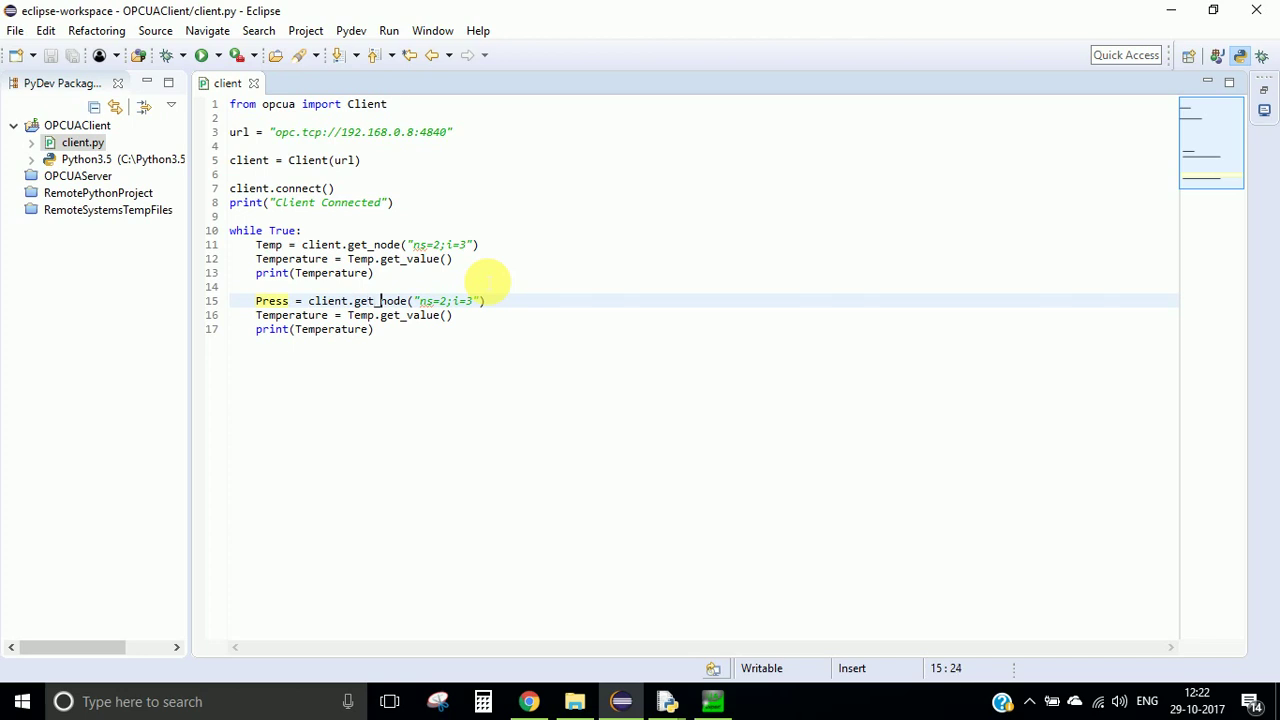
Step: Check Temperature's node id in UaExpert and change line 11's node to ns=2;i=2
left_click(712, 701)
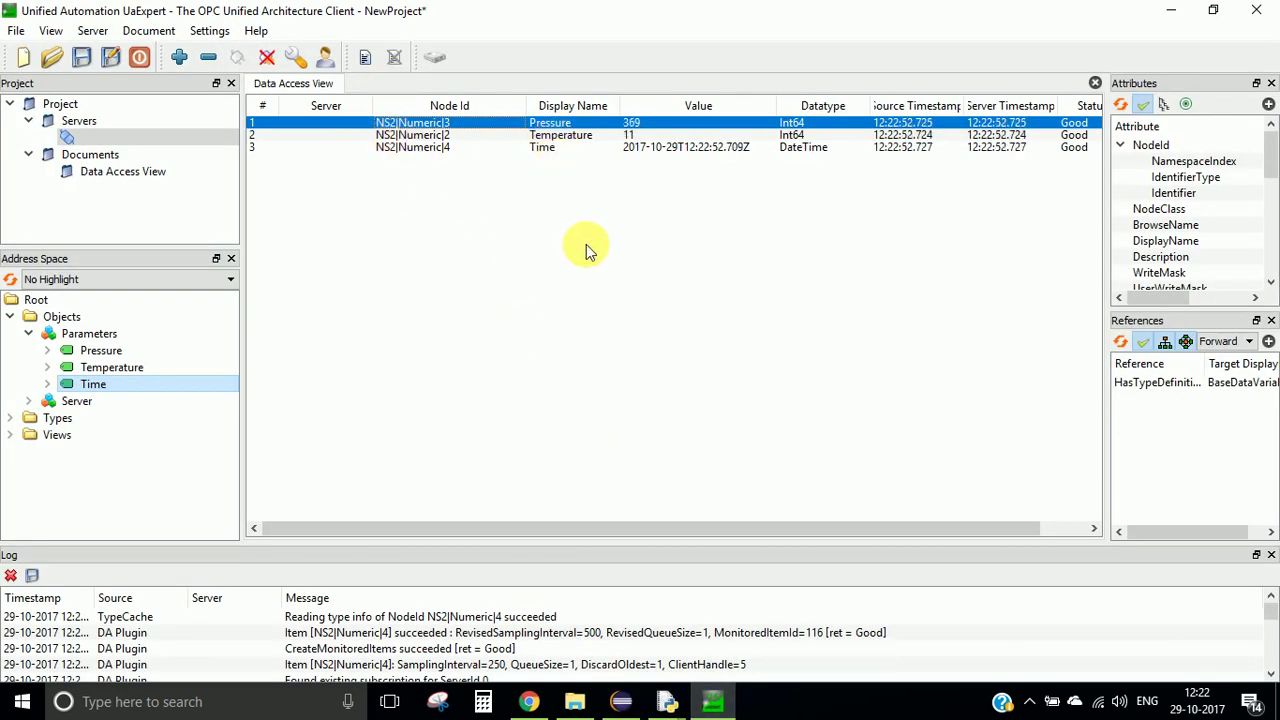
left_click(555, 137)
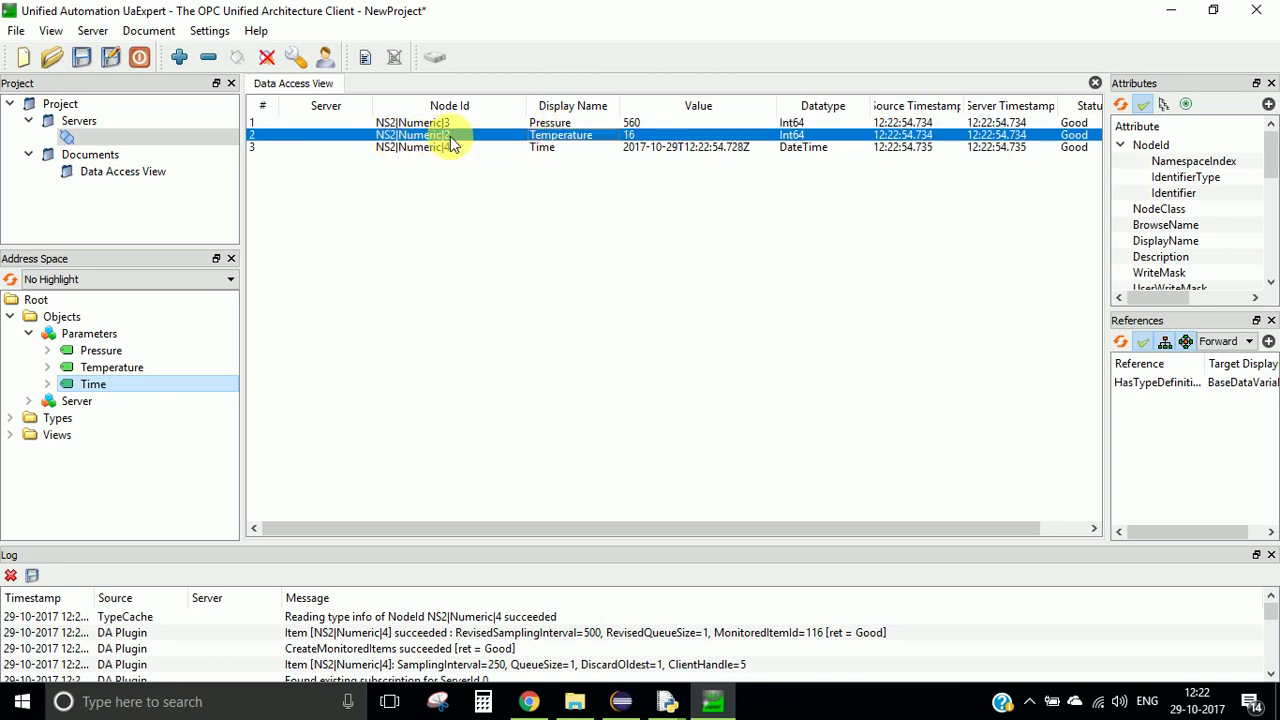
left_click(621, 701)
left_click(467, 244)
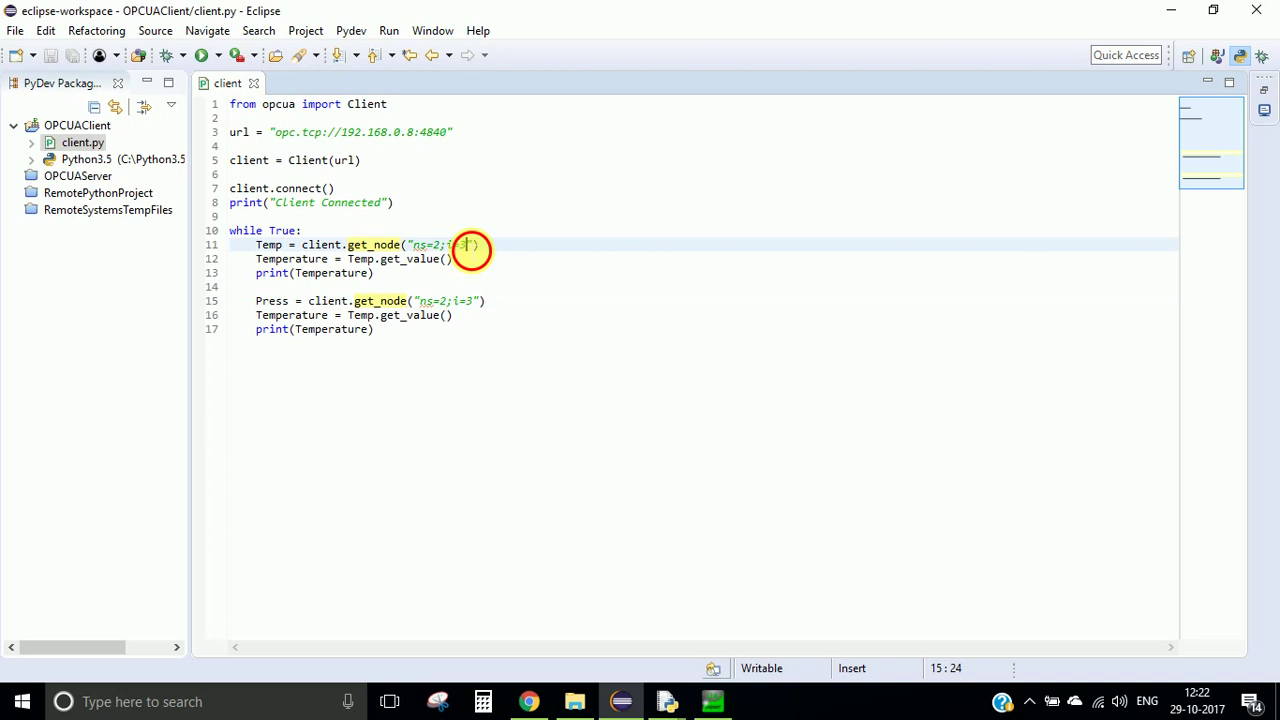
key("BackSpace")
type("2")
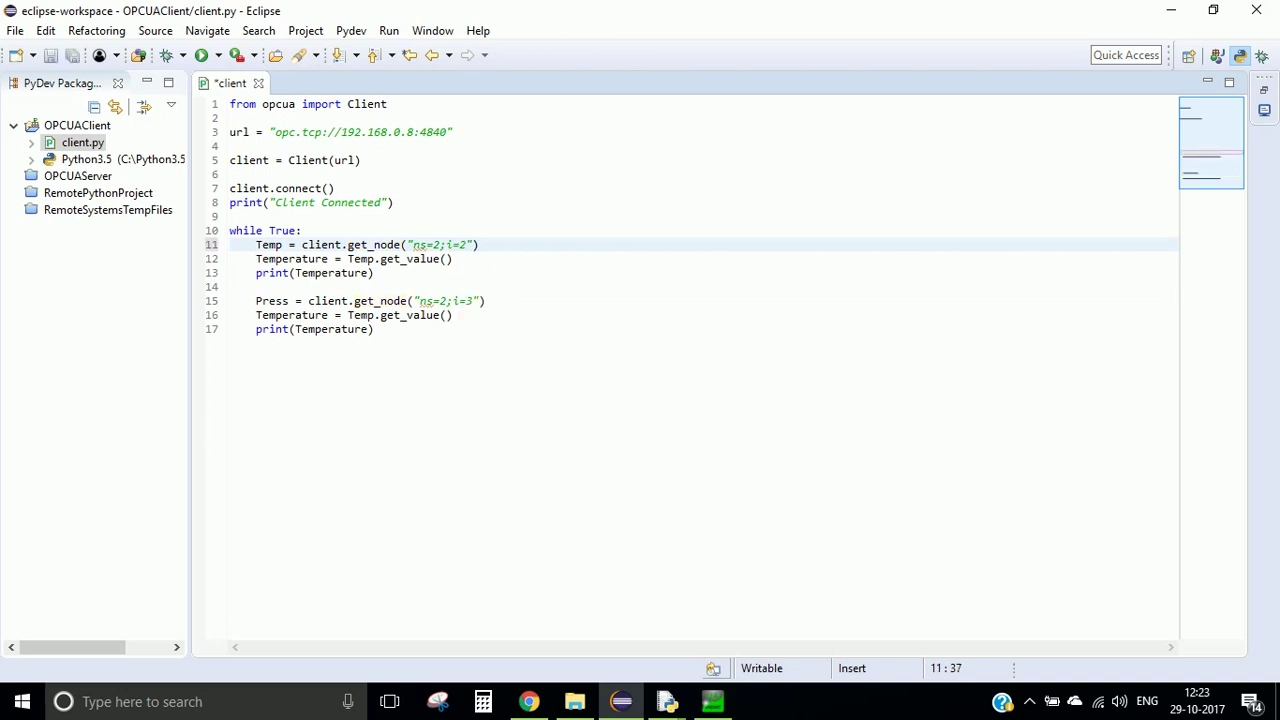
Step: Check the Pressure node in UaExpert and make line 16 read from Press, then save
left_click(712, 701)
left_click(566, 125)
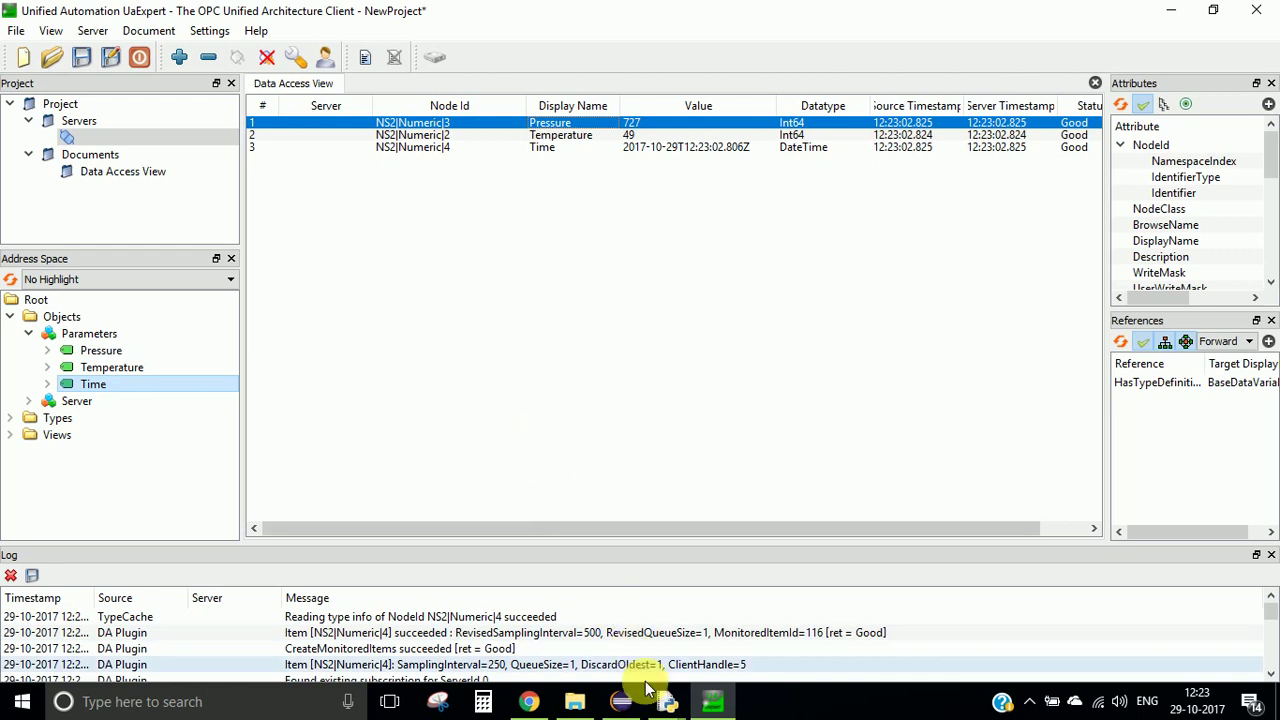
left_click(621, 701)
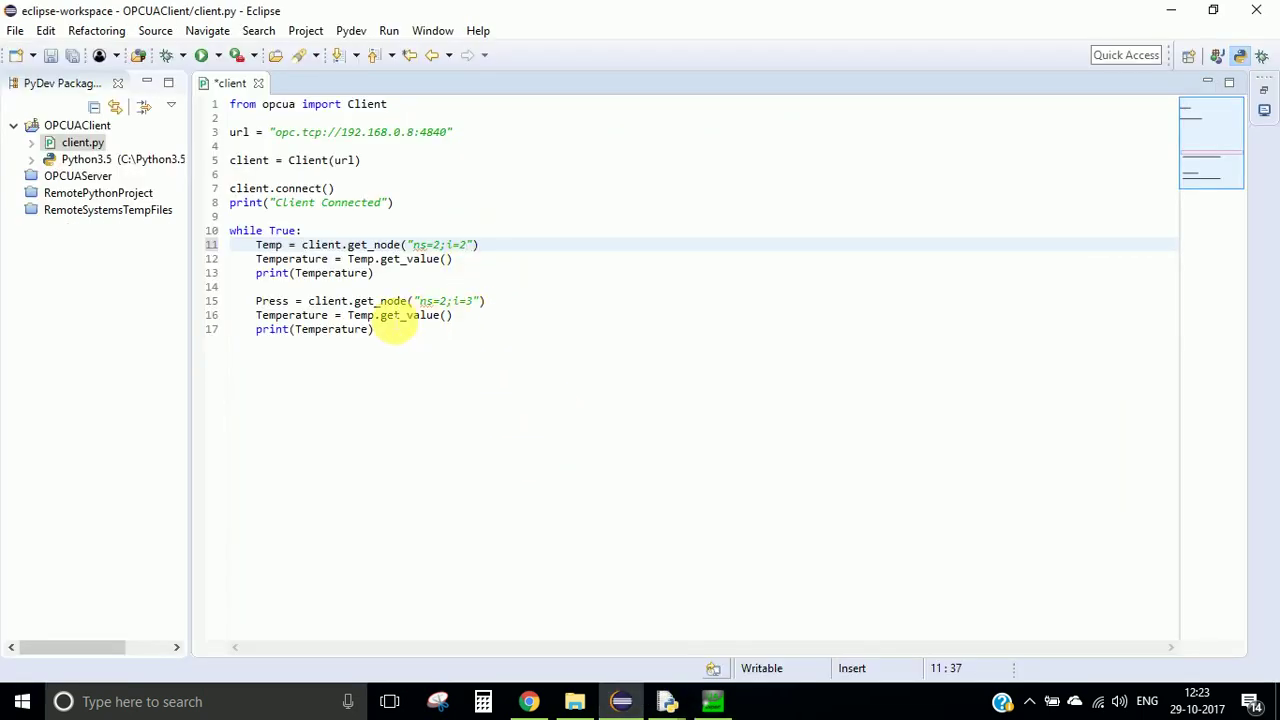
left_click(373, 315)
key("BackSpace")
key("BackSpace")
key("BackSpace")
key("BackSpace")
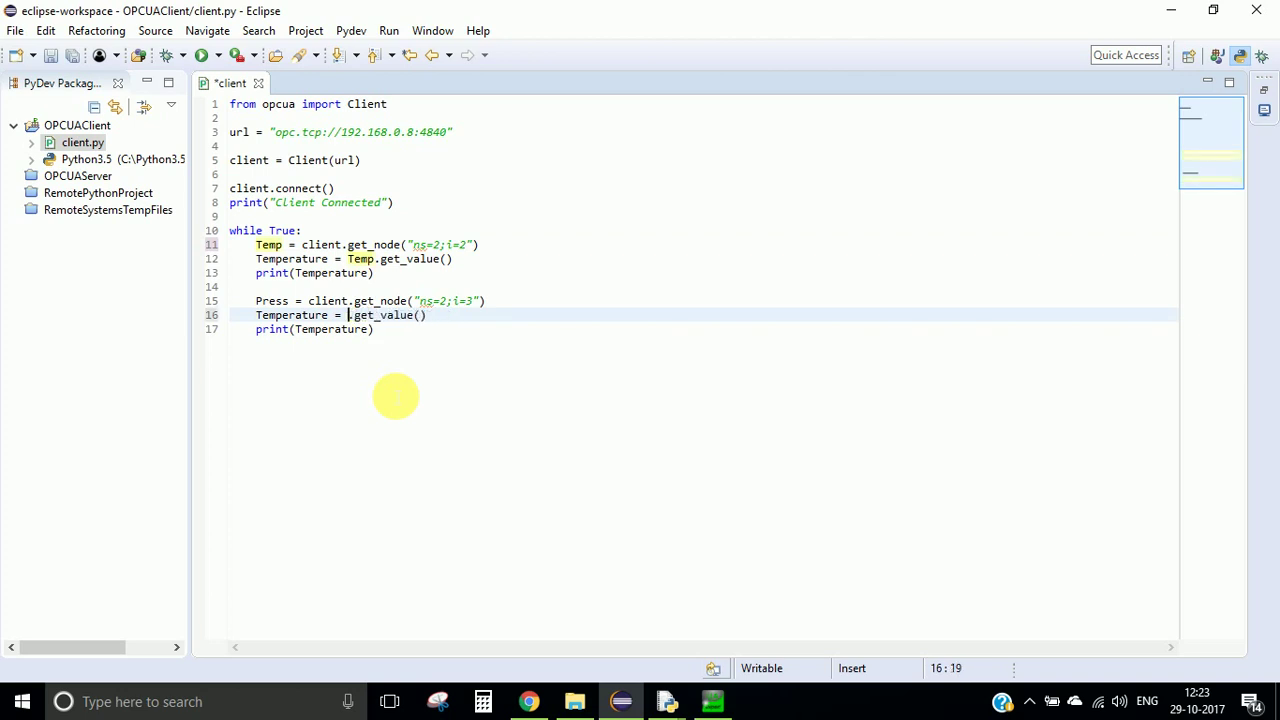
type("Press")
key("ctrl+s")
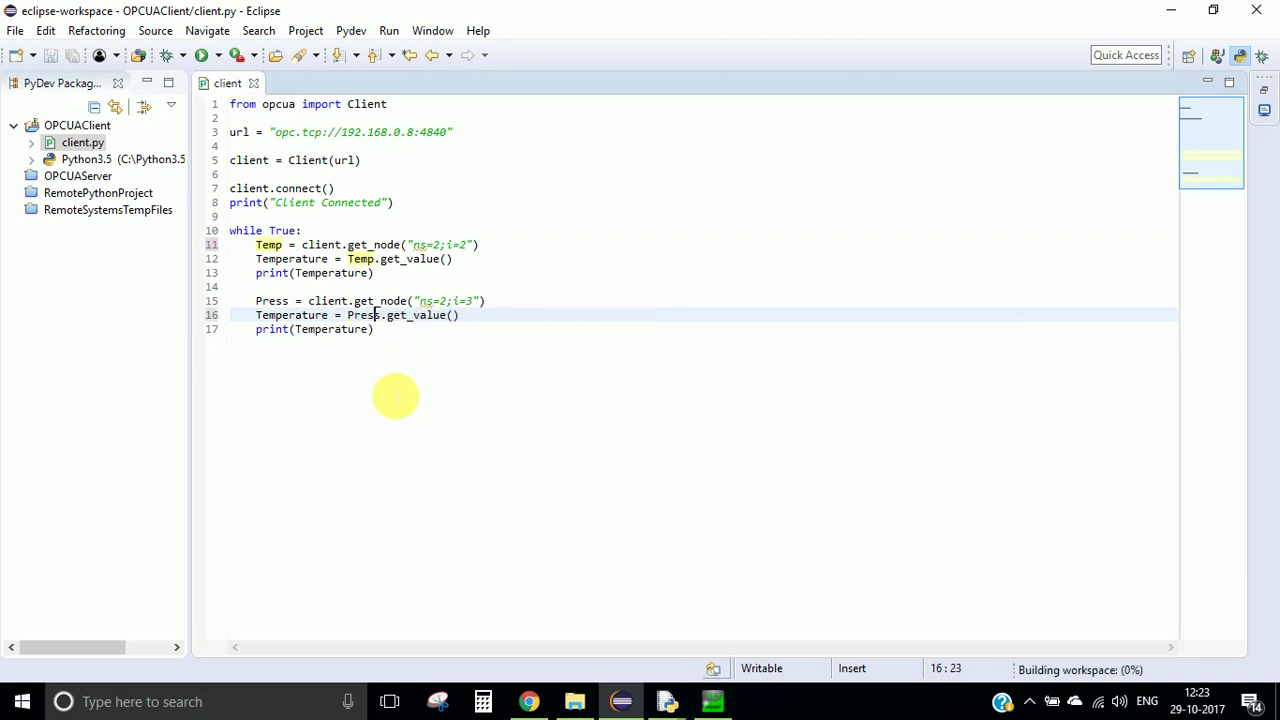
Step: Rename line 16's variable to Pressure and make line 17 print Pressure, then save
key("ctrl+Left")
key("BackSpace")
key("BackSpace")
key("BackSpace")
key("BackSpace")
key("BackSpace")
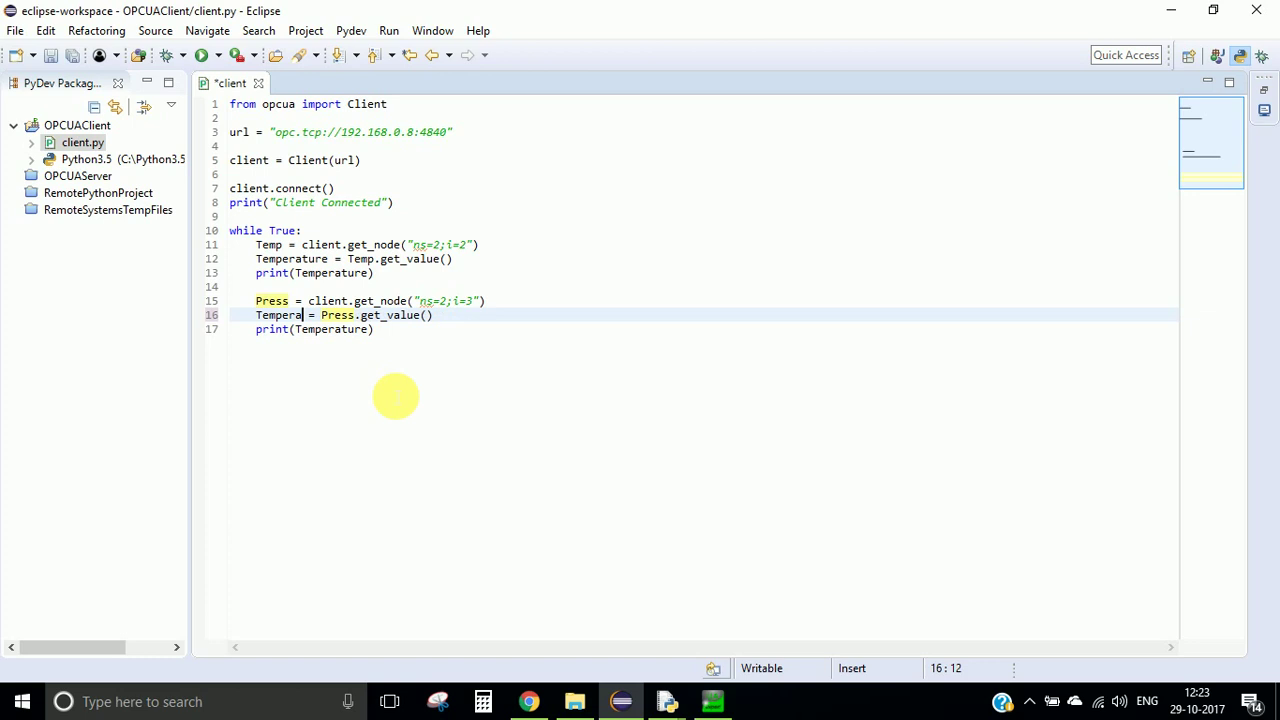
key("BackSpace")
key("BackSpace")
key("BackSpace")
key("BackSpace")
key("BackSpace")
key("BackSpace")
key("BackSpace")
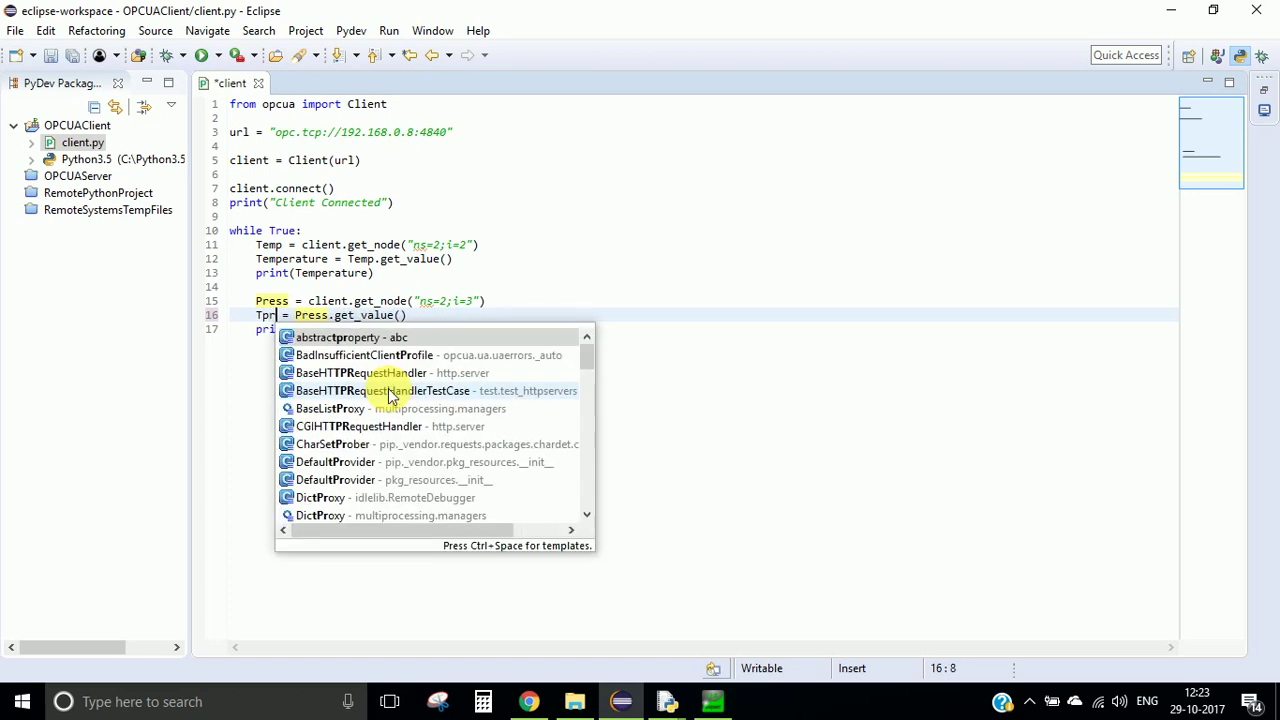
key("Escape")
type("Press")
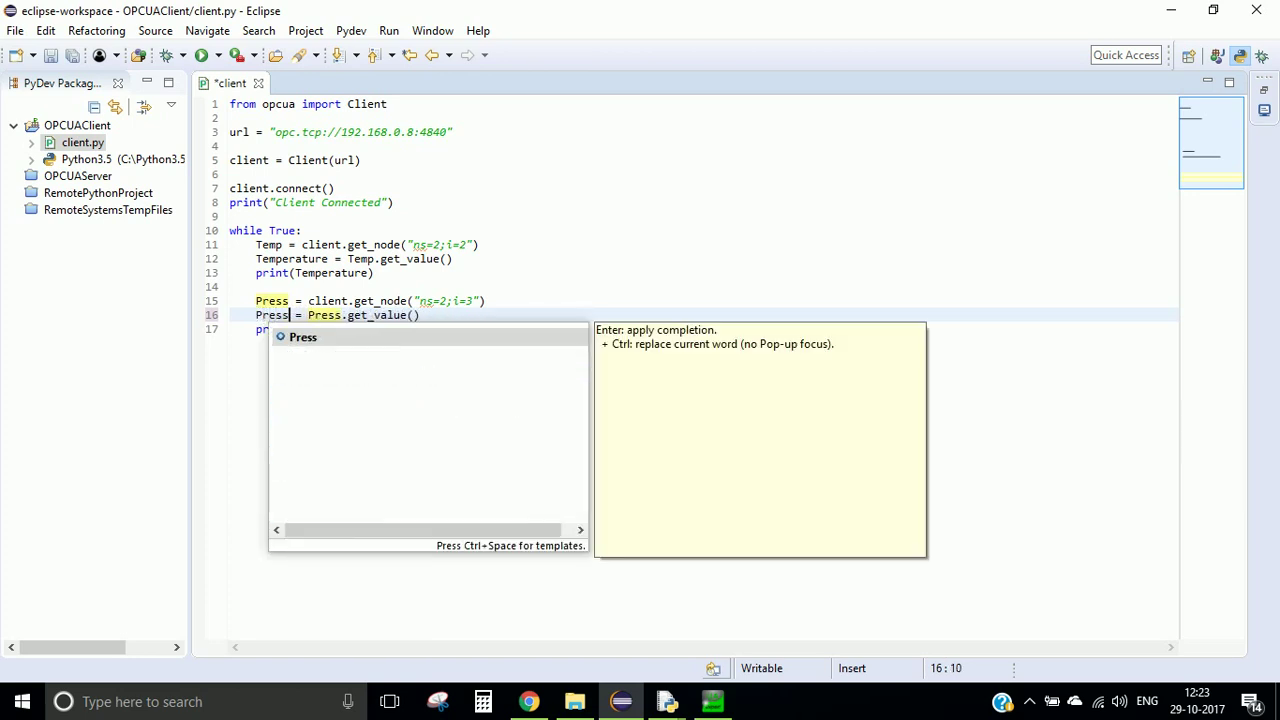
type("ure")
key("Down")
key("ctrl+s")
key("Up")
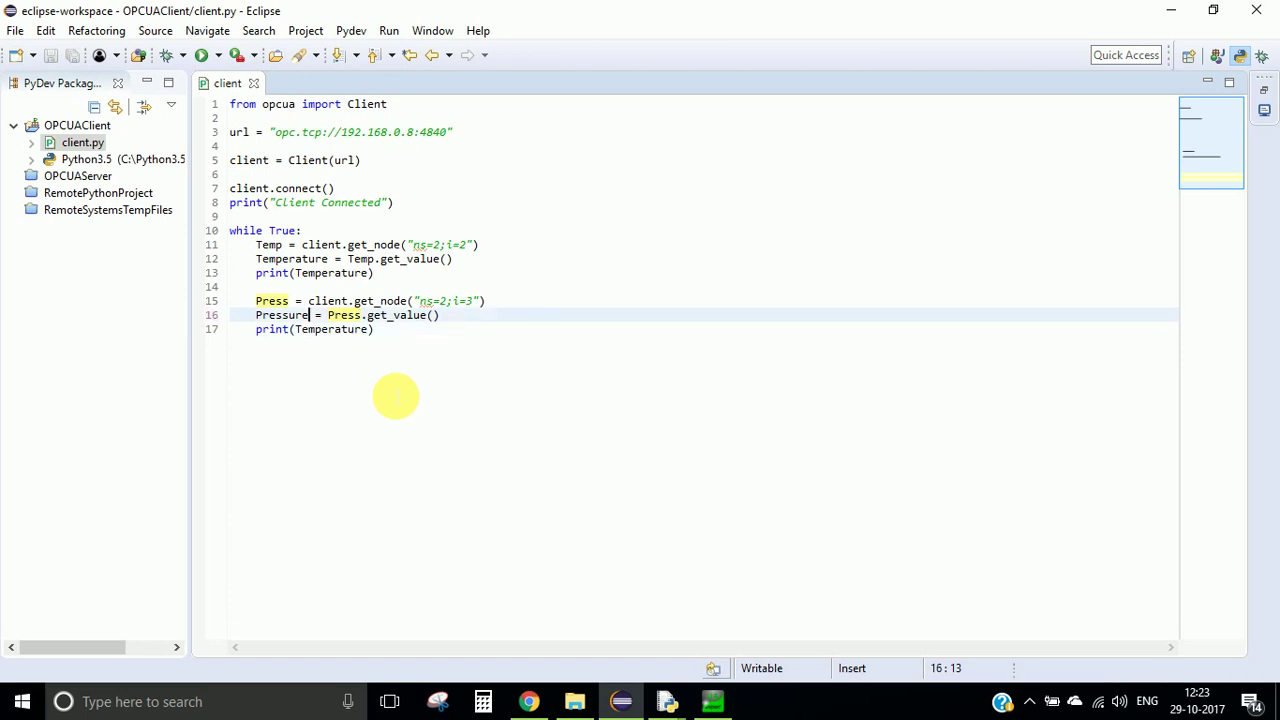
key("shift+Left")
key("shift+Left")
key("shift+Left")
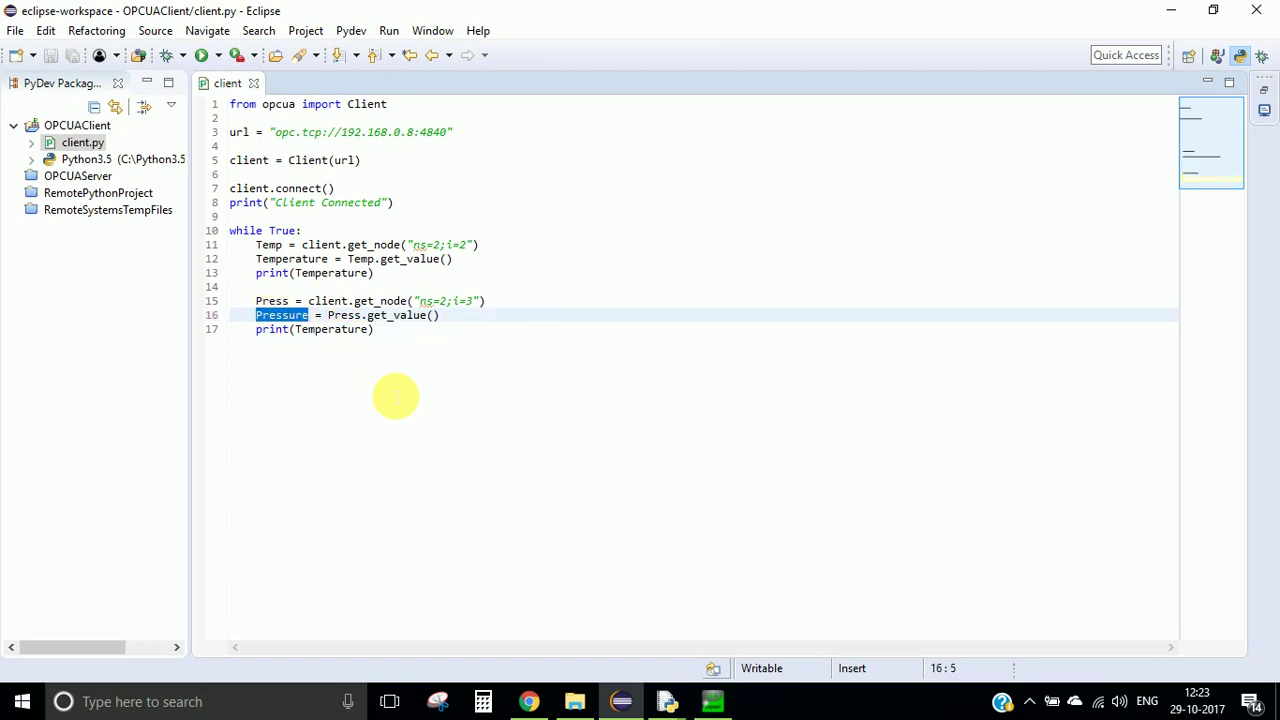
key("Down")
key("Right")
key("Right")
key("Delete")
key("Delete")
key("Delete")
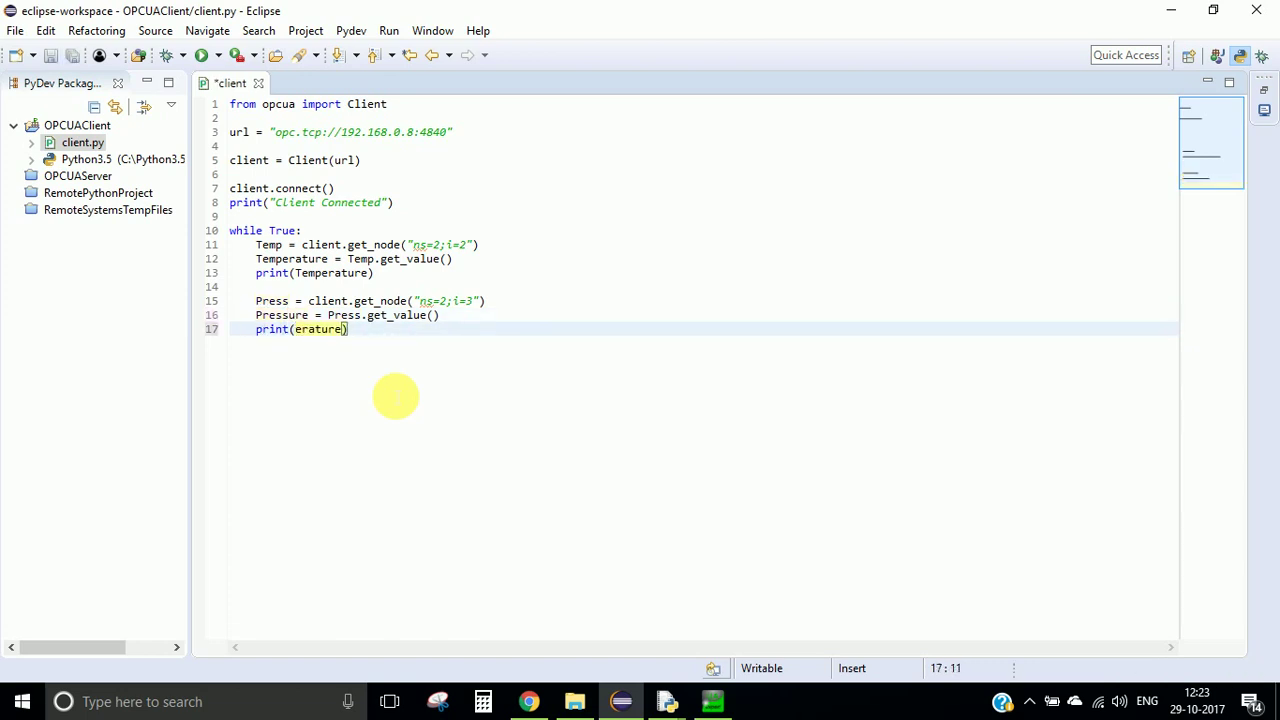
type("Pressure")
key("ctrl+s")
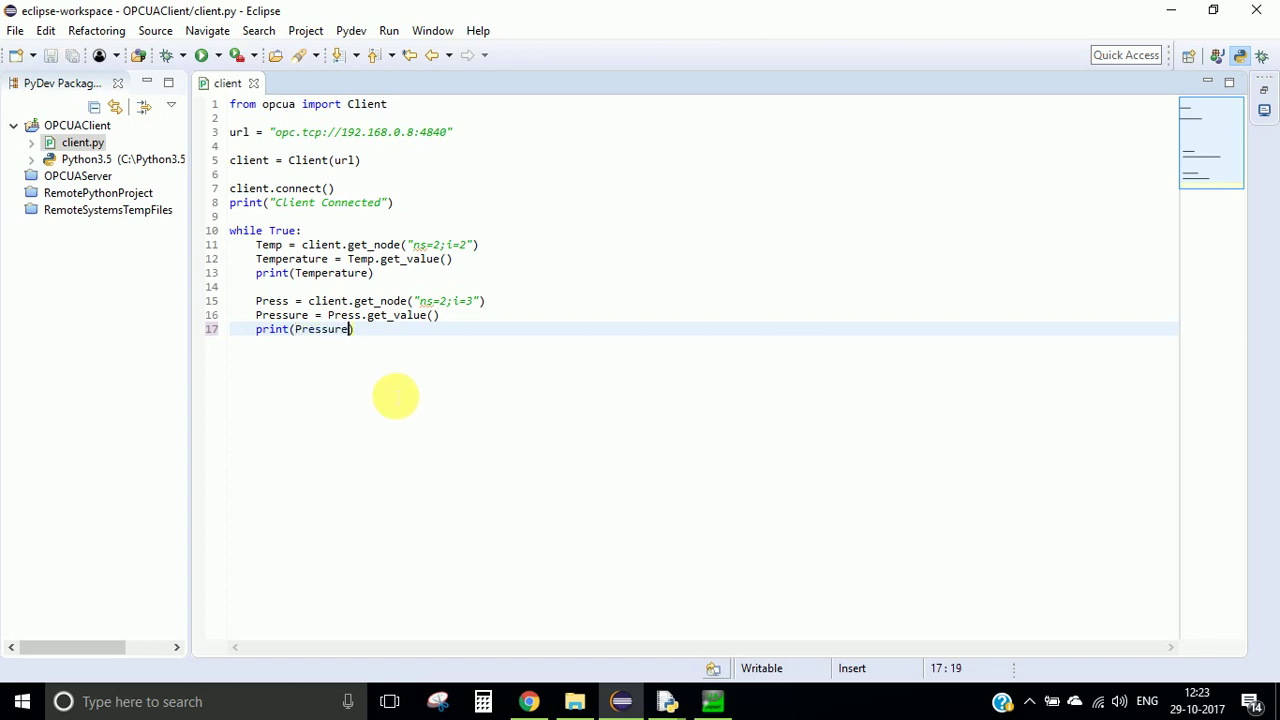
Step: Add TIME = client.get_node("ns=2;i=4") after confirming Time's node id in UaExpert
key("Return")
key("Return")
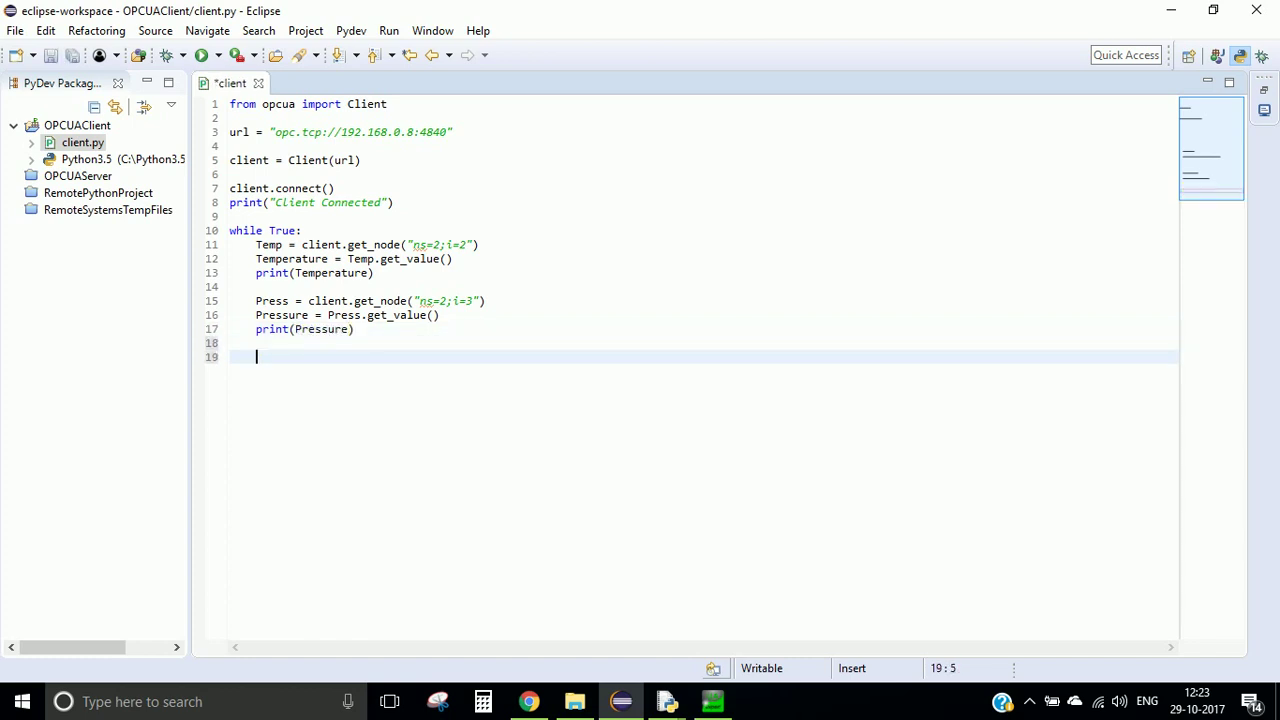
type("TIME = ")
type("client.")
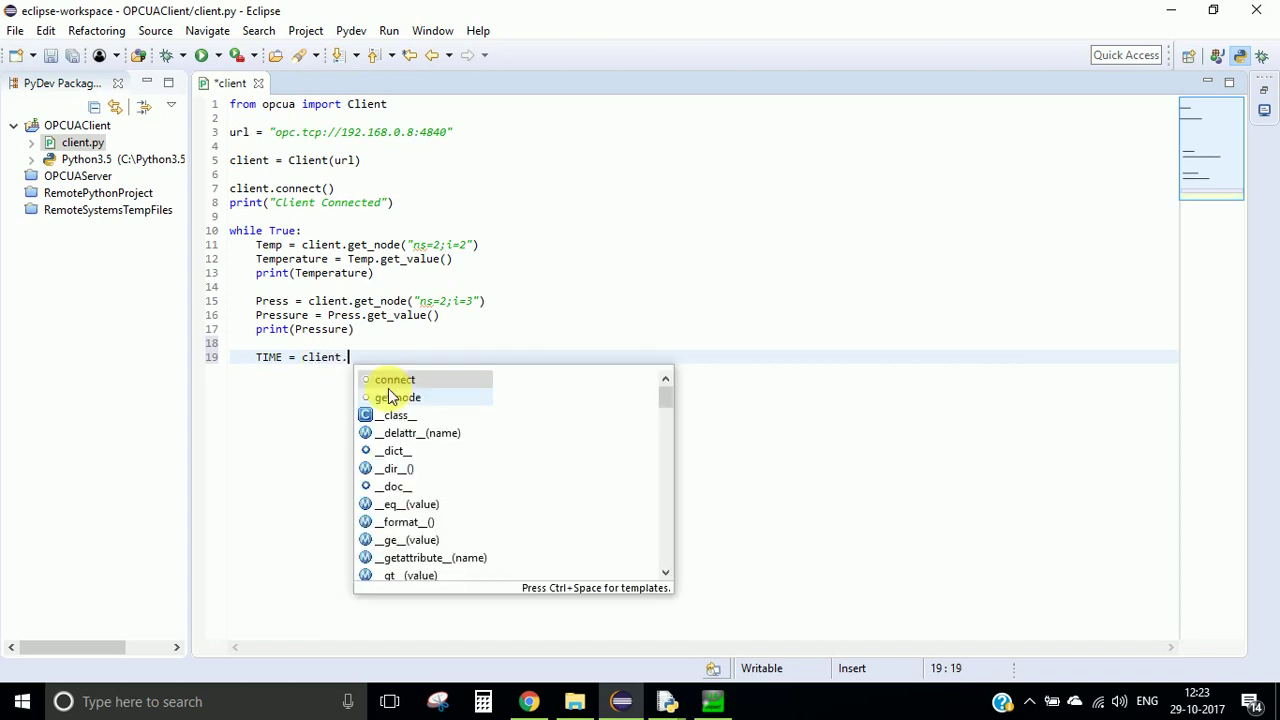
type("get_no")
double_click(392, 396)
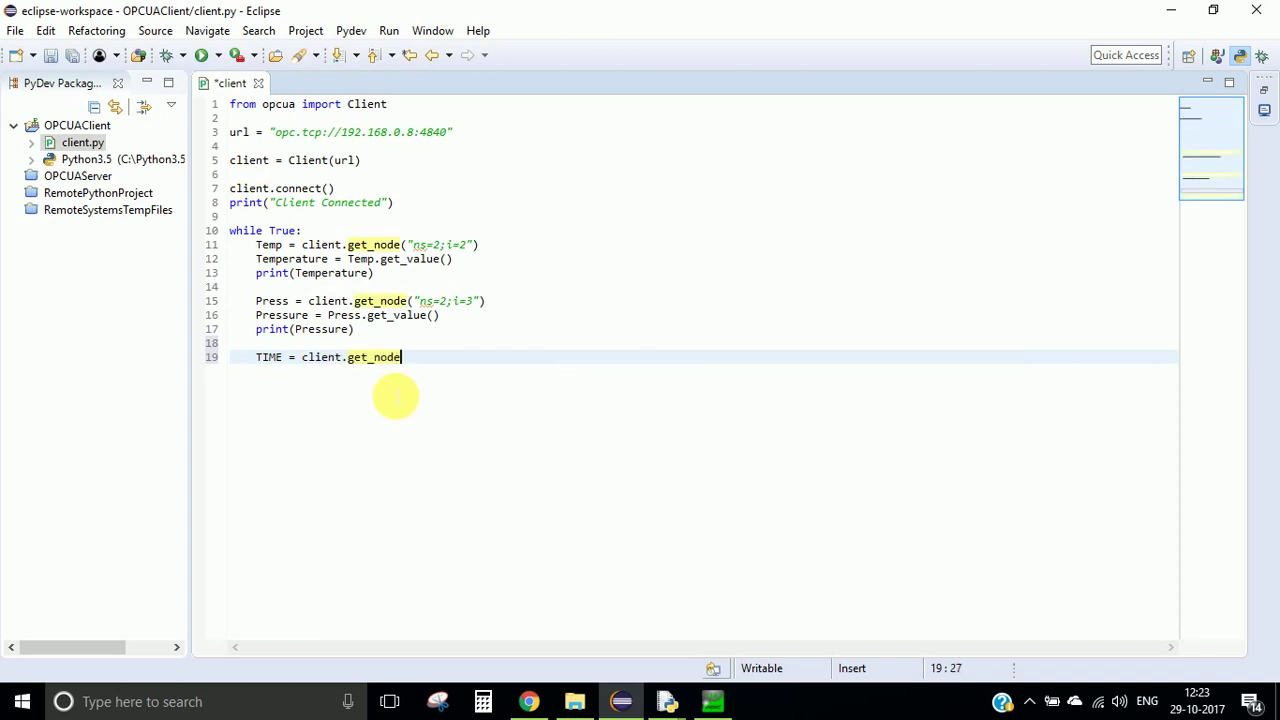
type("(\"ns=2;")
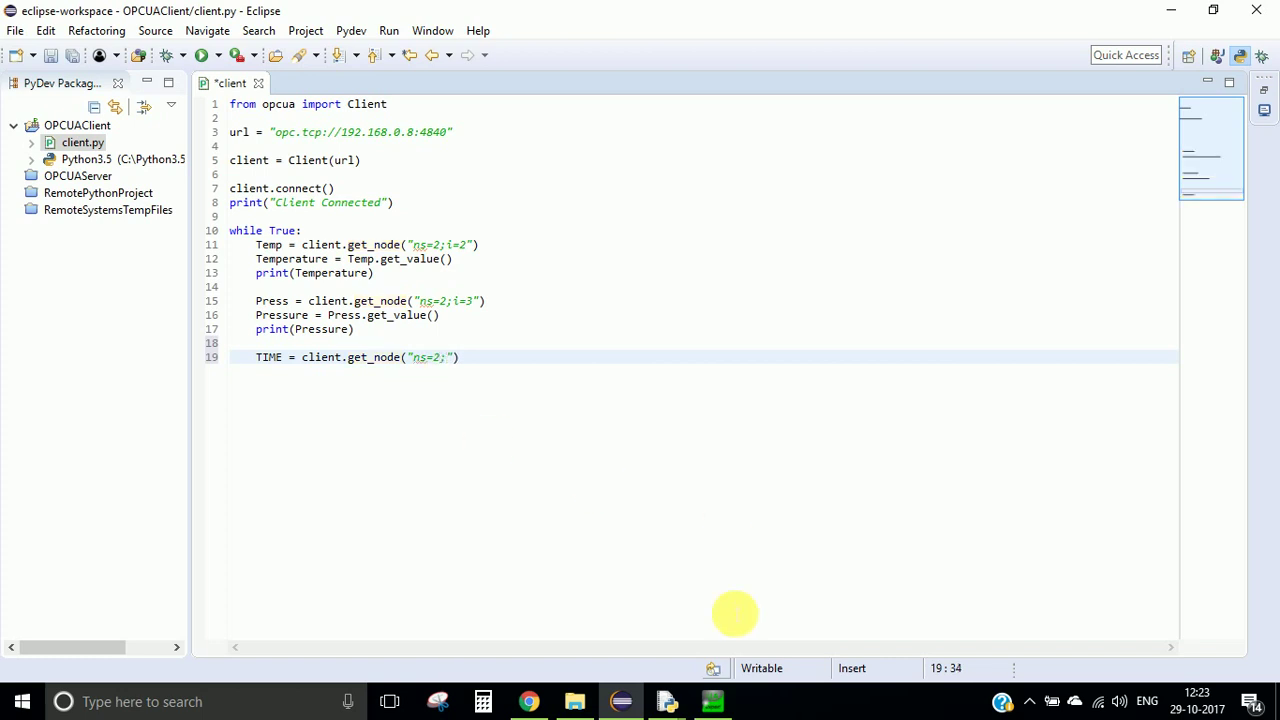
left_click(712, 701)
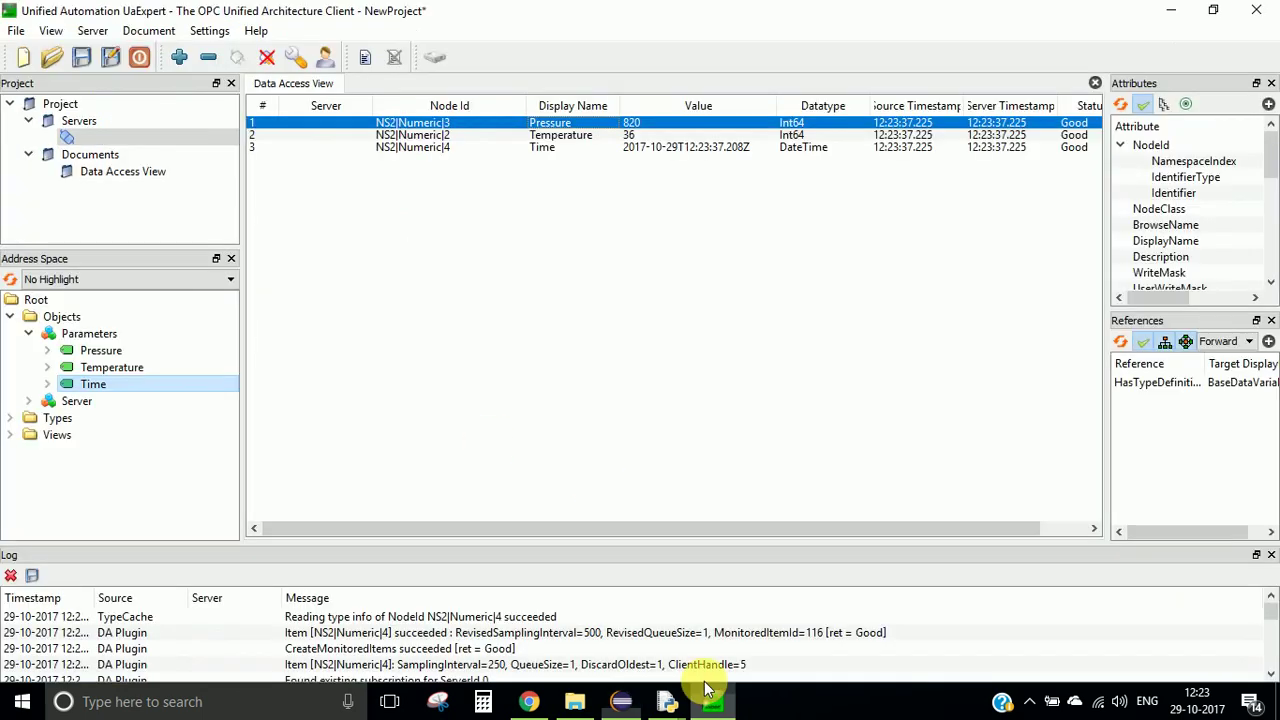
left_click(473, 149)
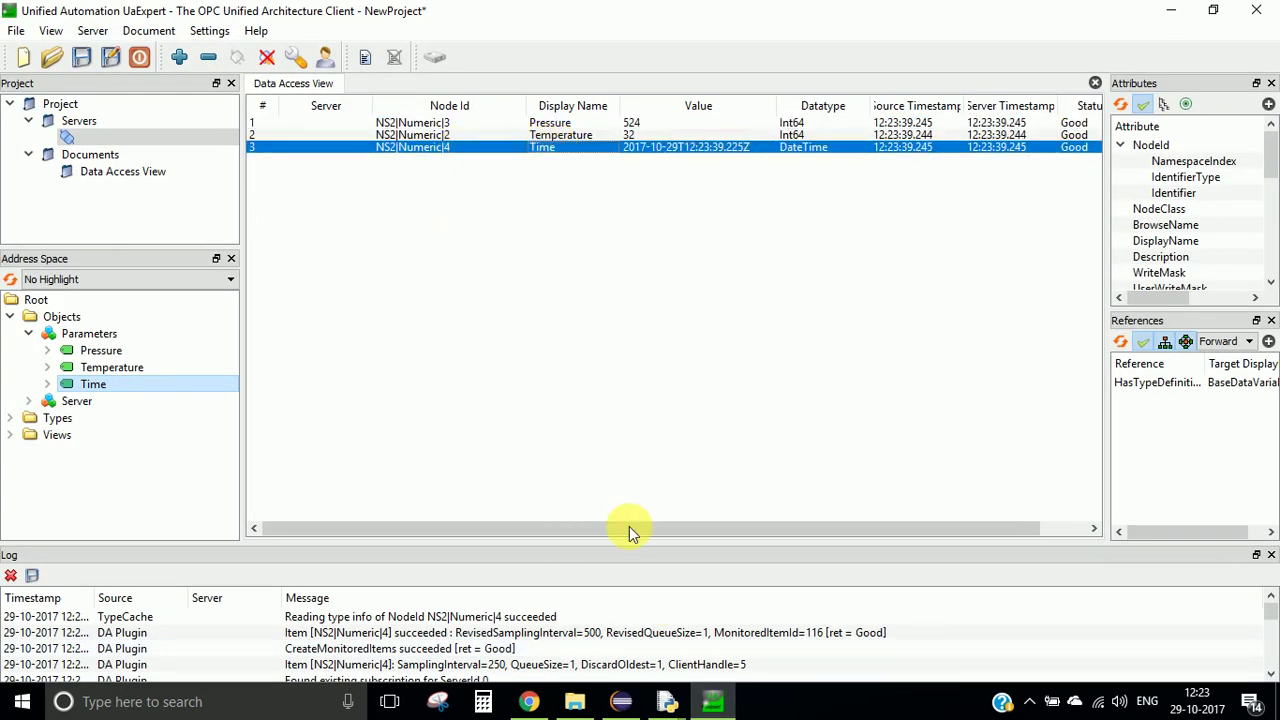
left_click(621, 701)
type("ient.get_node(\"ns=2;i=4")
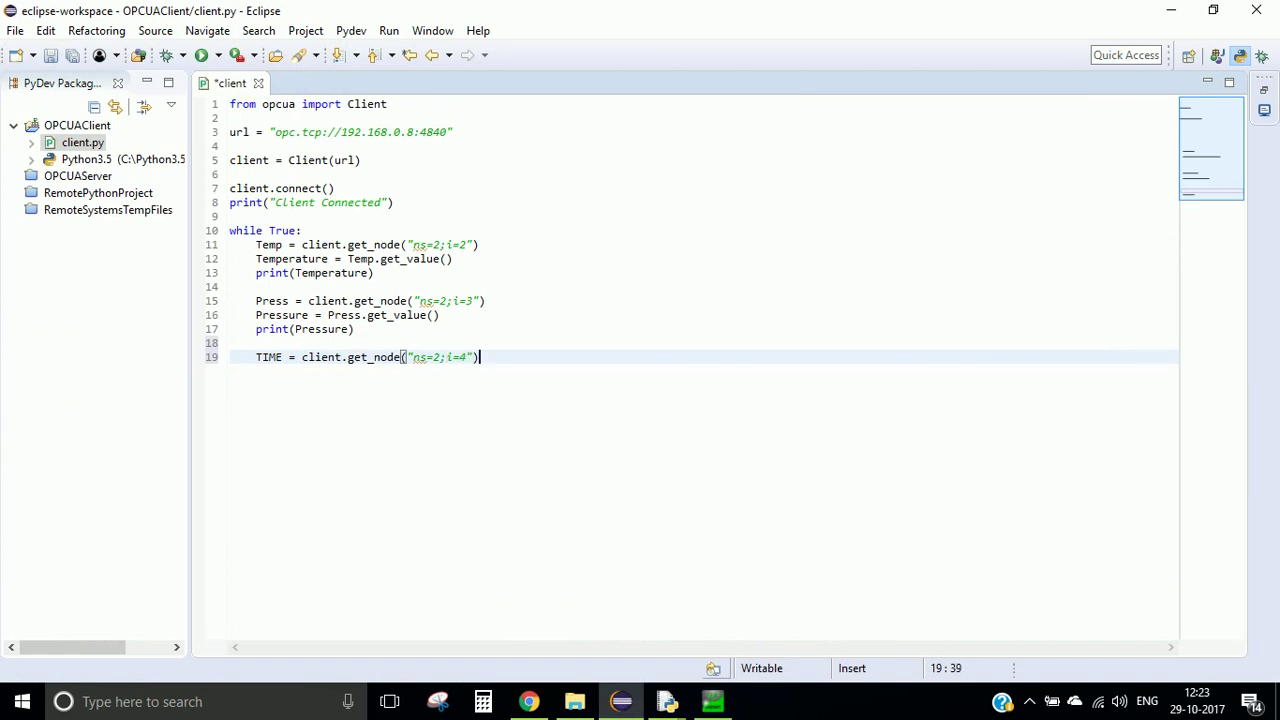
Step: Add TIME_Value = TIME.get_value() and print(TIME_Value) below the TIME lookup using autocomplete
key("Return")
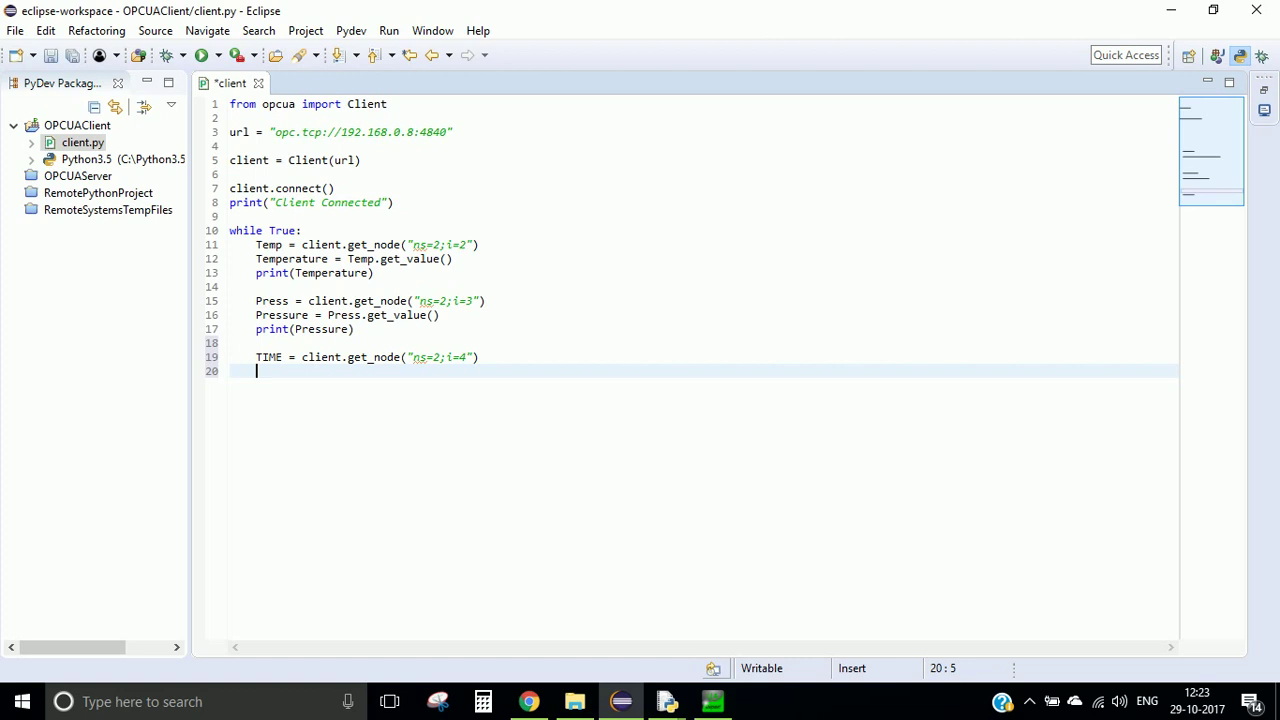
type("TIME_Va")
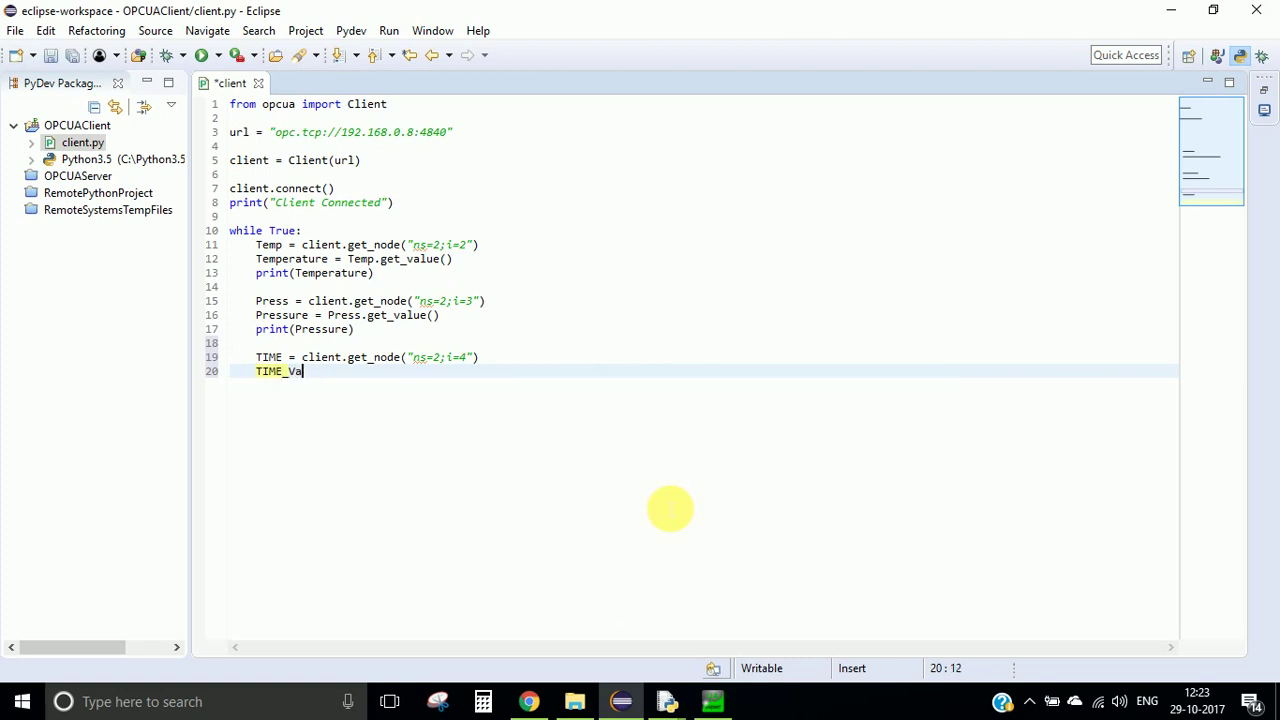
type("lue = ")
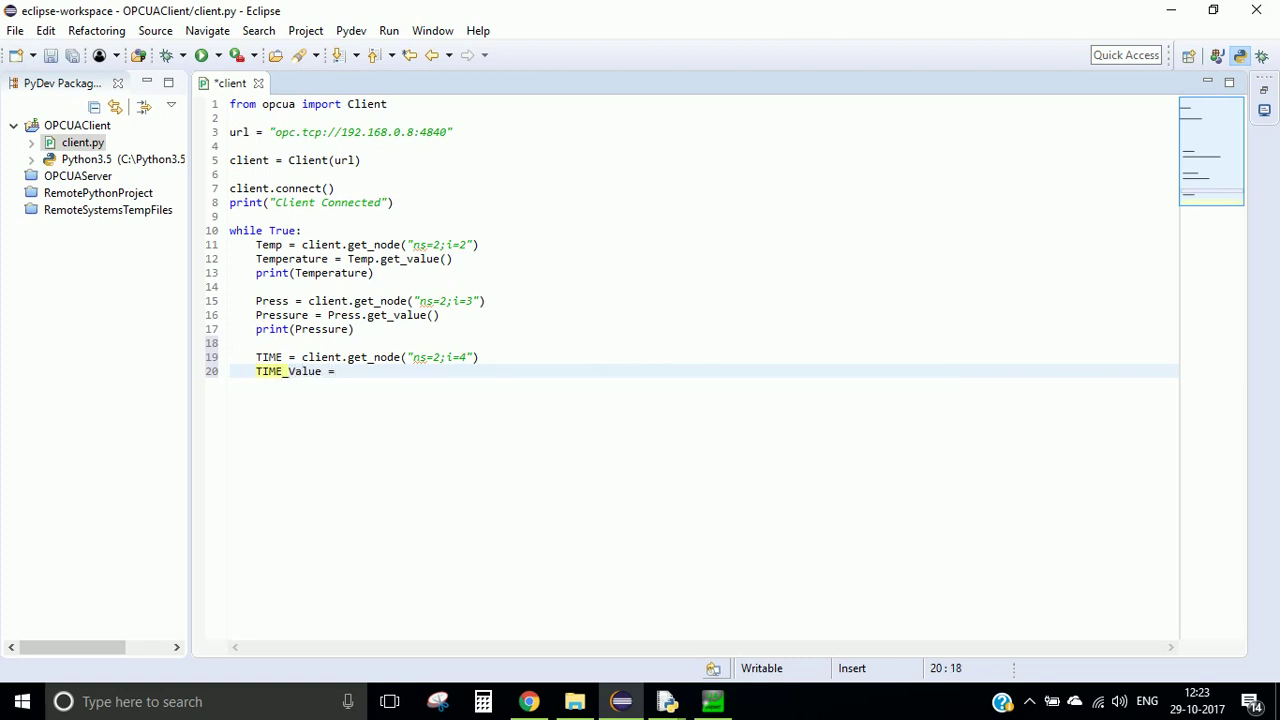
type("TIME.")
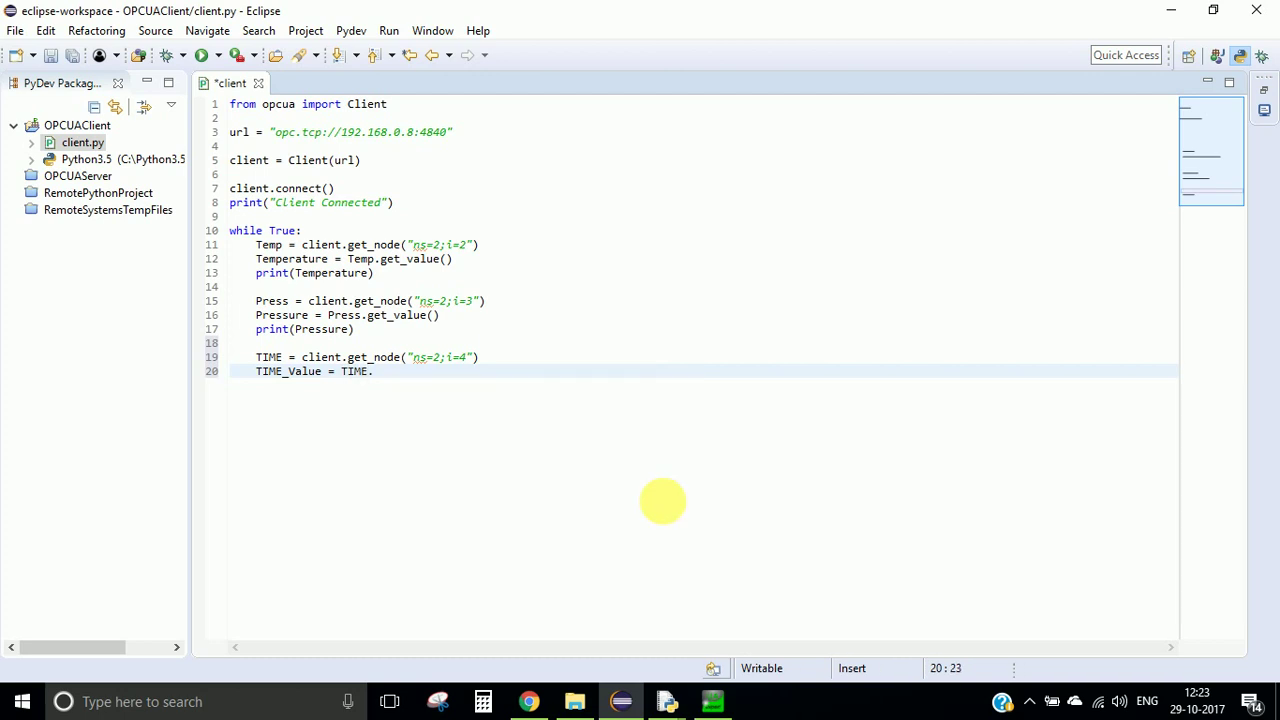
type("get")
type("_va")
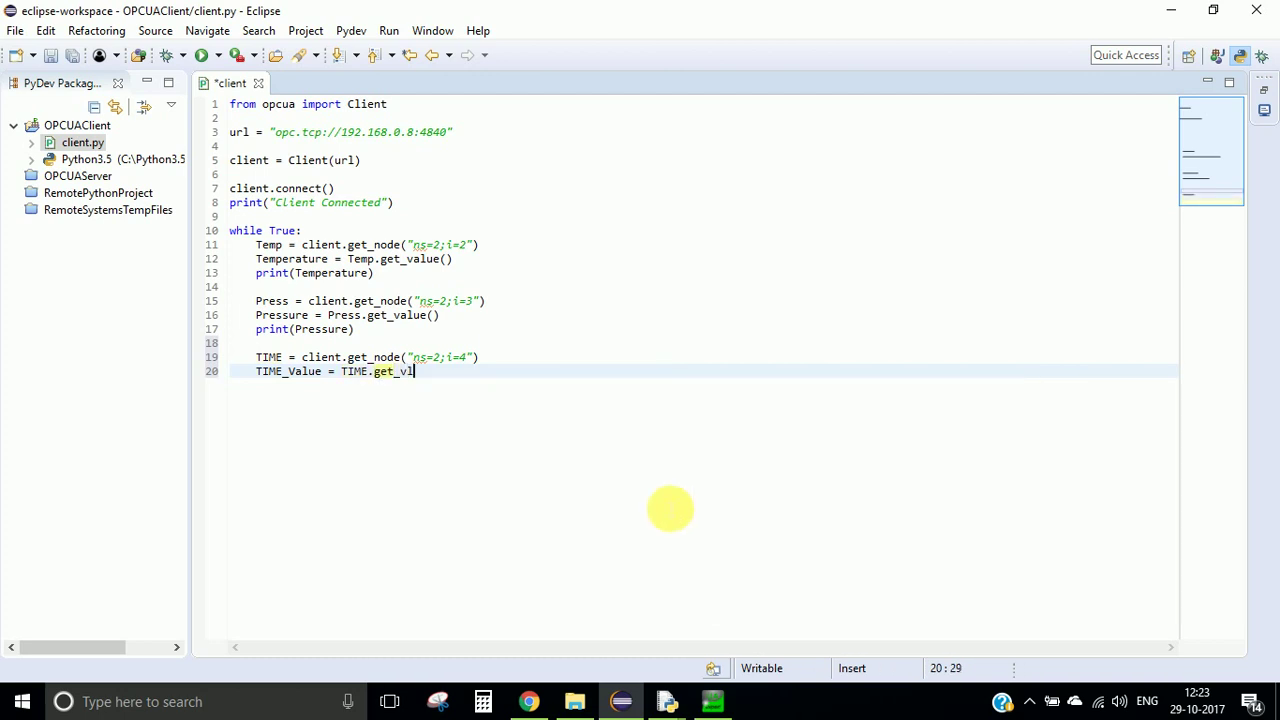
type("lu")
key("Return")
key("Return")
type("print")
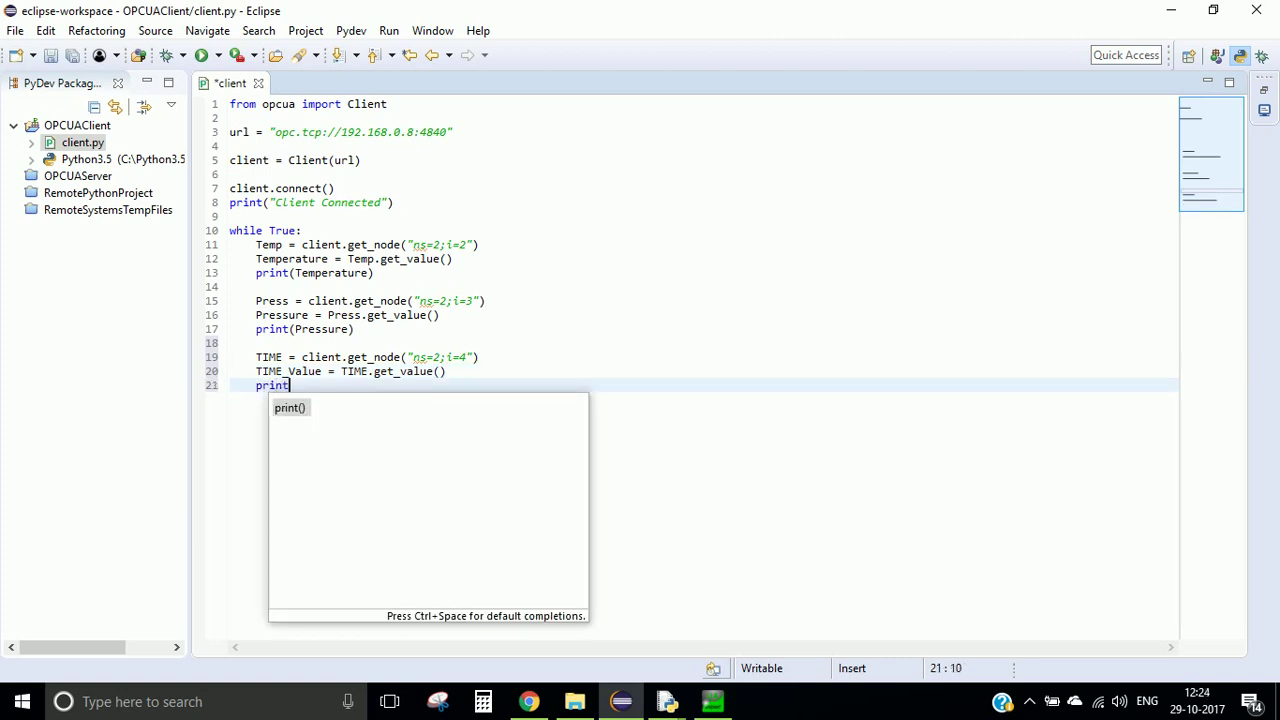
key("Return")
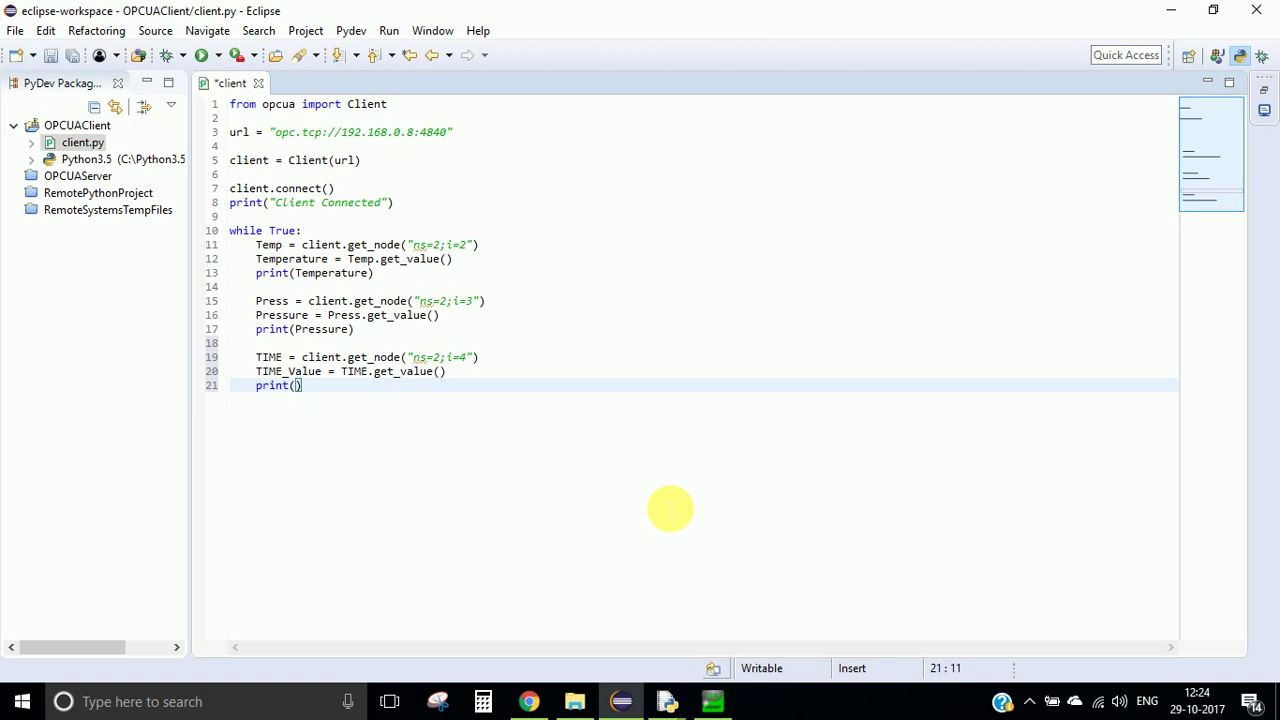
type("TIM")
key("Down")
key("Return")
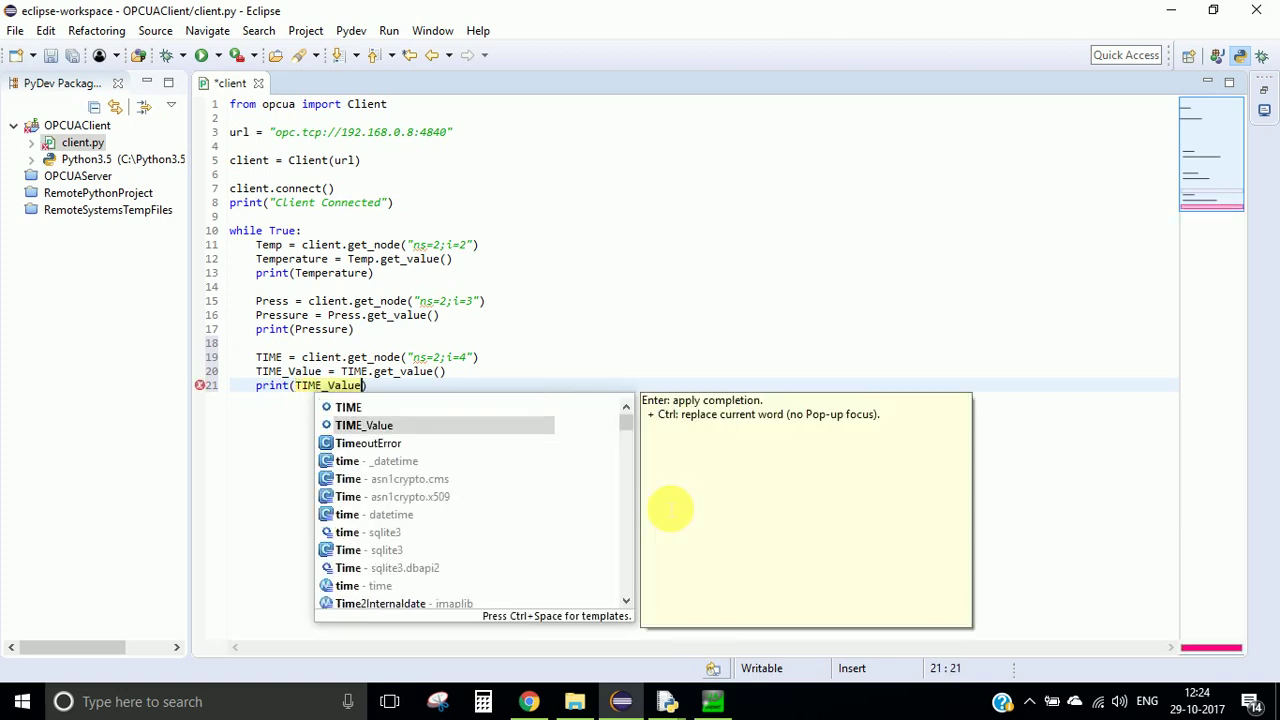
key("Return")
key("Return")
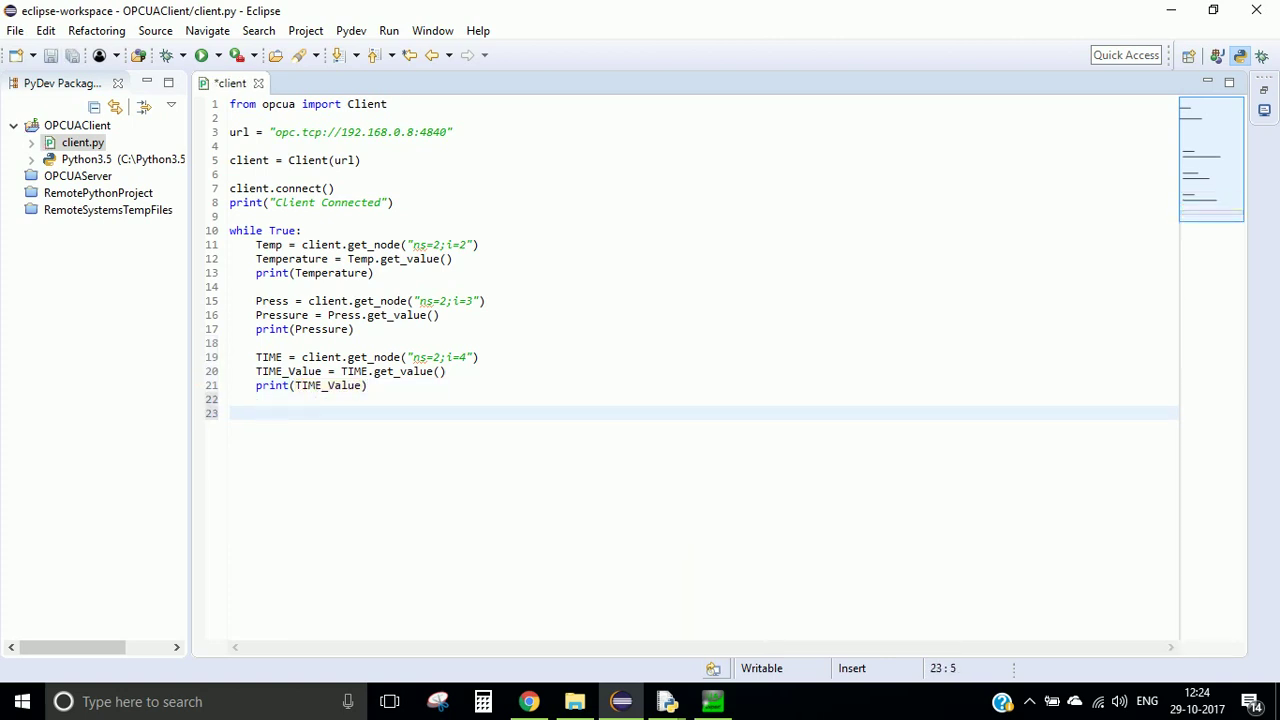
Step: Add 'import time' below the first import and save client.py
left_click(411, 108)
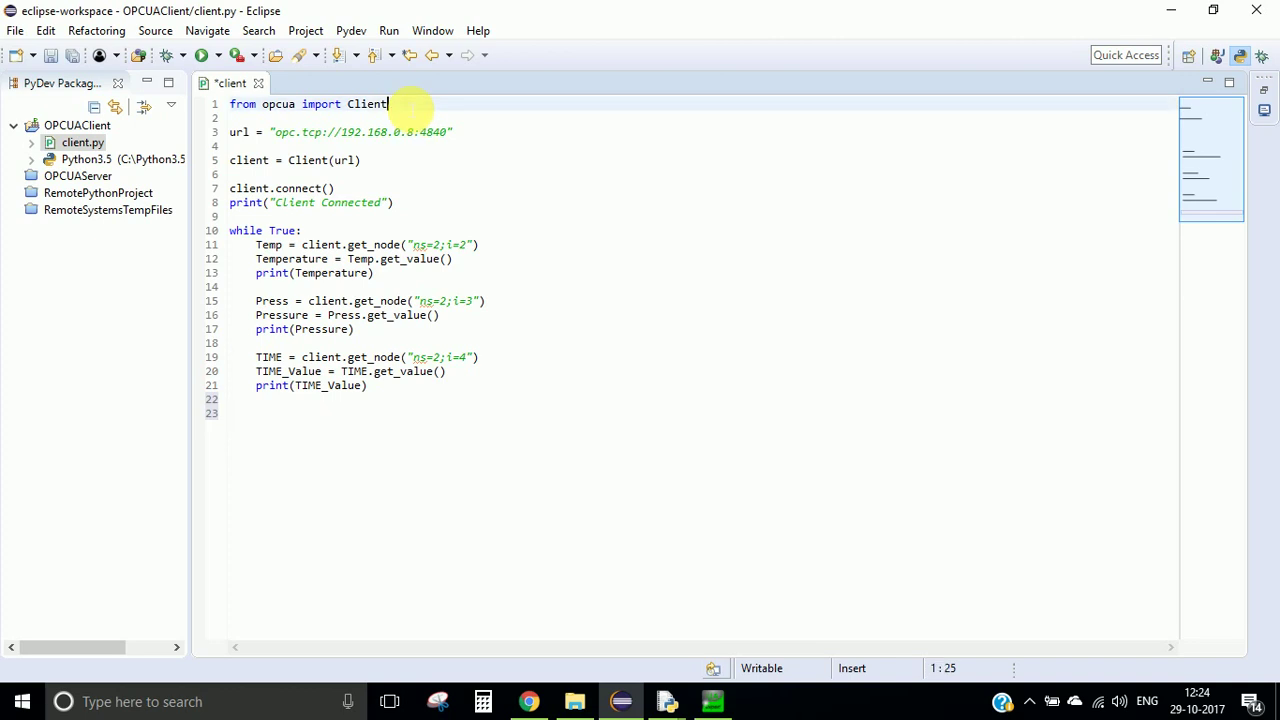
key("Return")
type("impor")
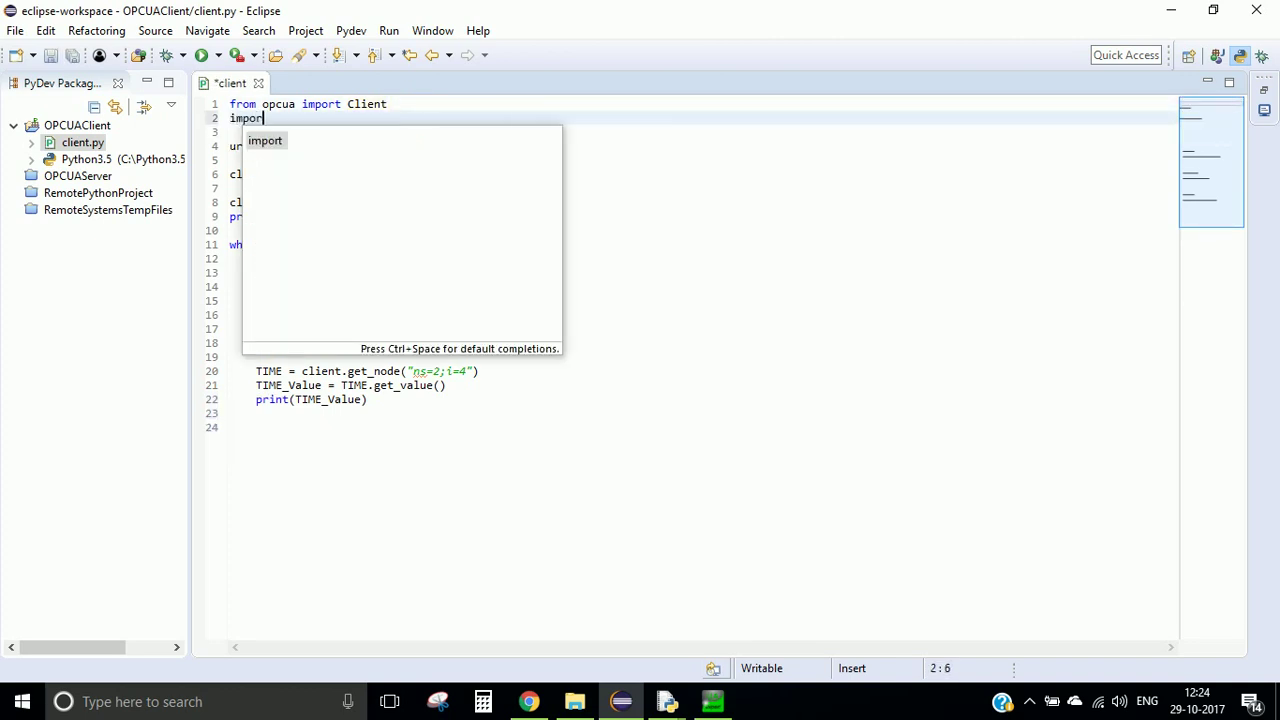
type("t time")
key("ctrl+s")
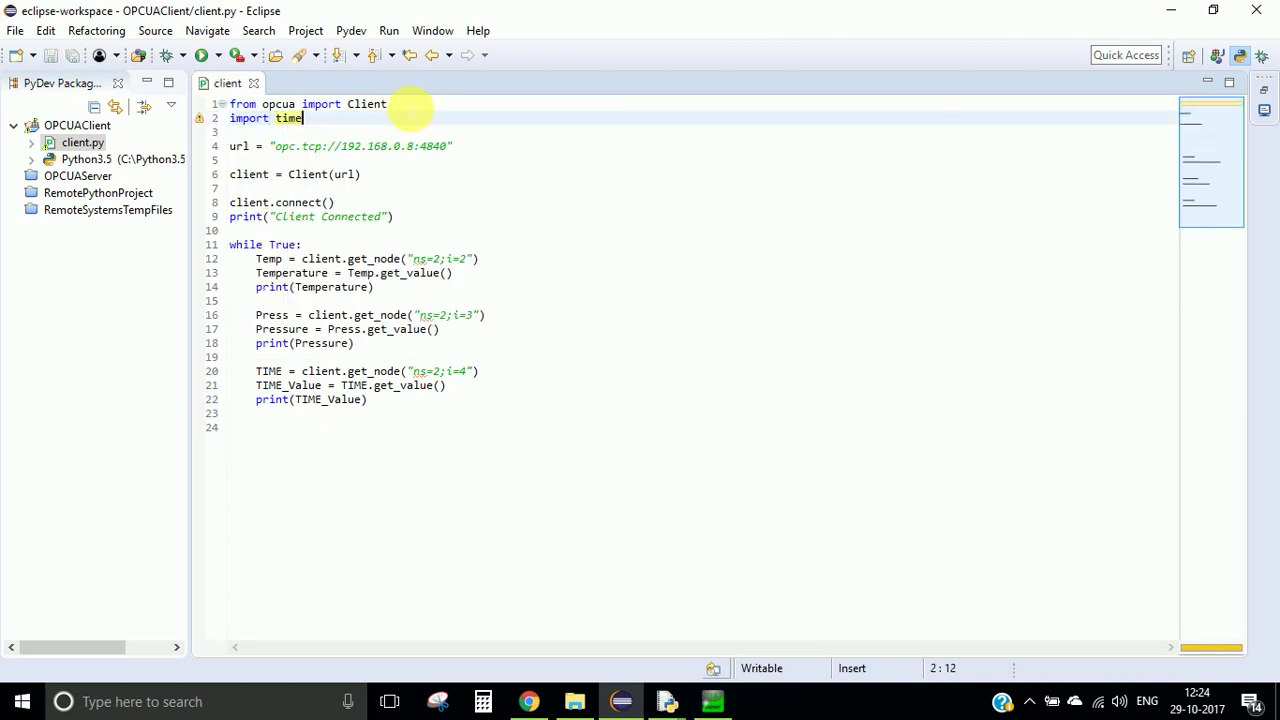
Step: Add time.sleep(1) after print(TIME_Value) at the end of the loop and save
left_click(403, 401)
key("Return")
key("Return")
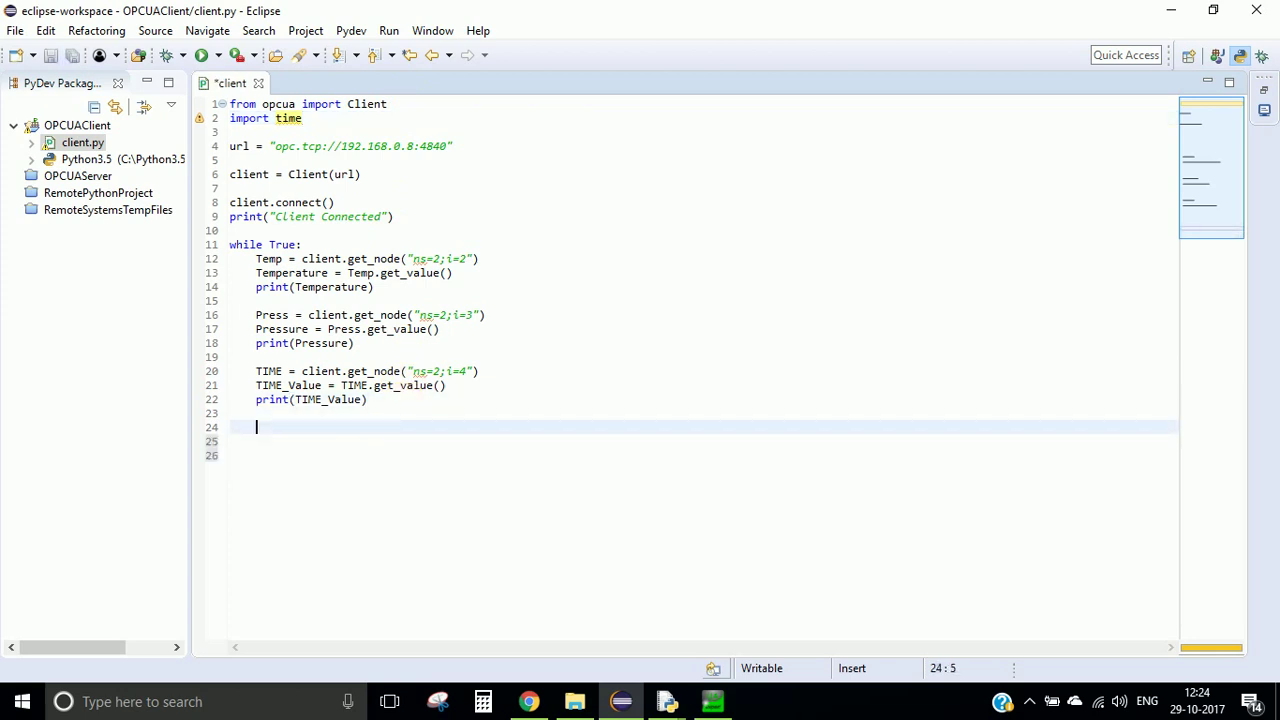
type("times")
key("Insert")
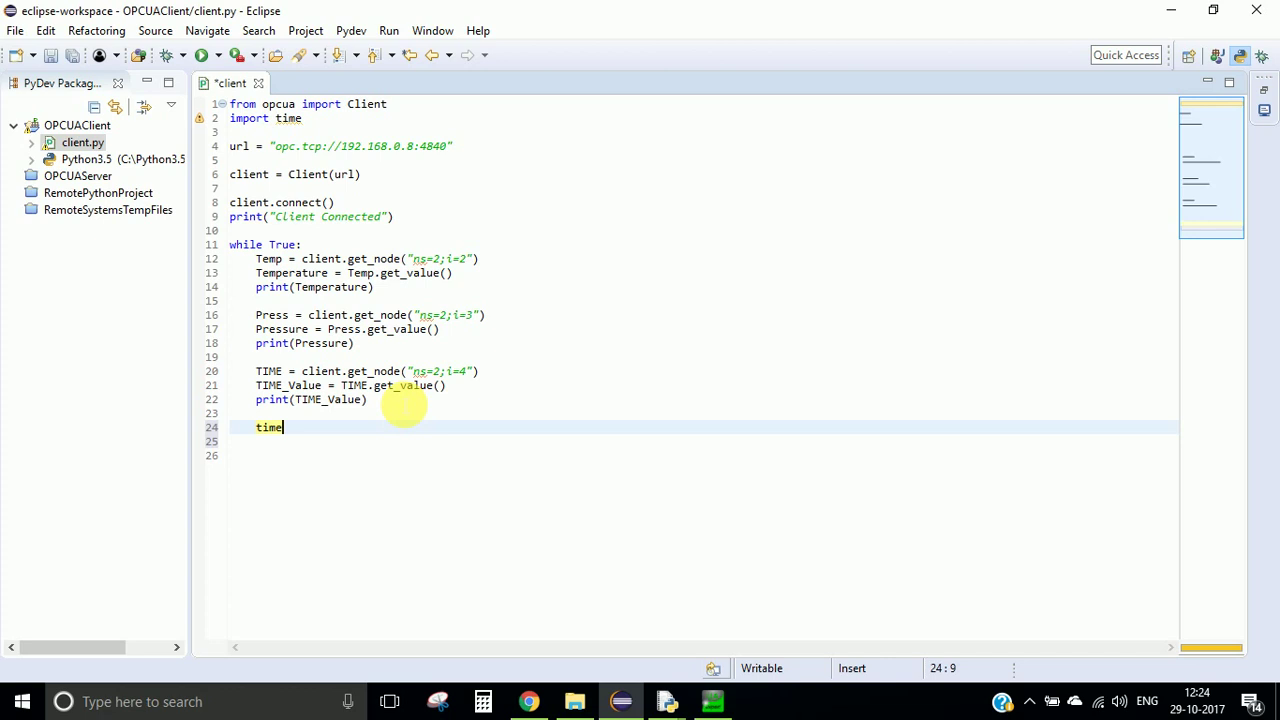
type(".s")
key("Escape")
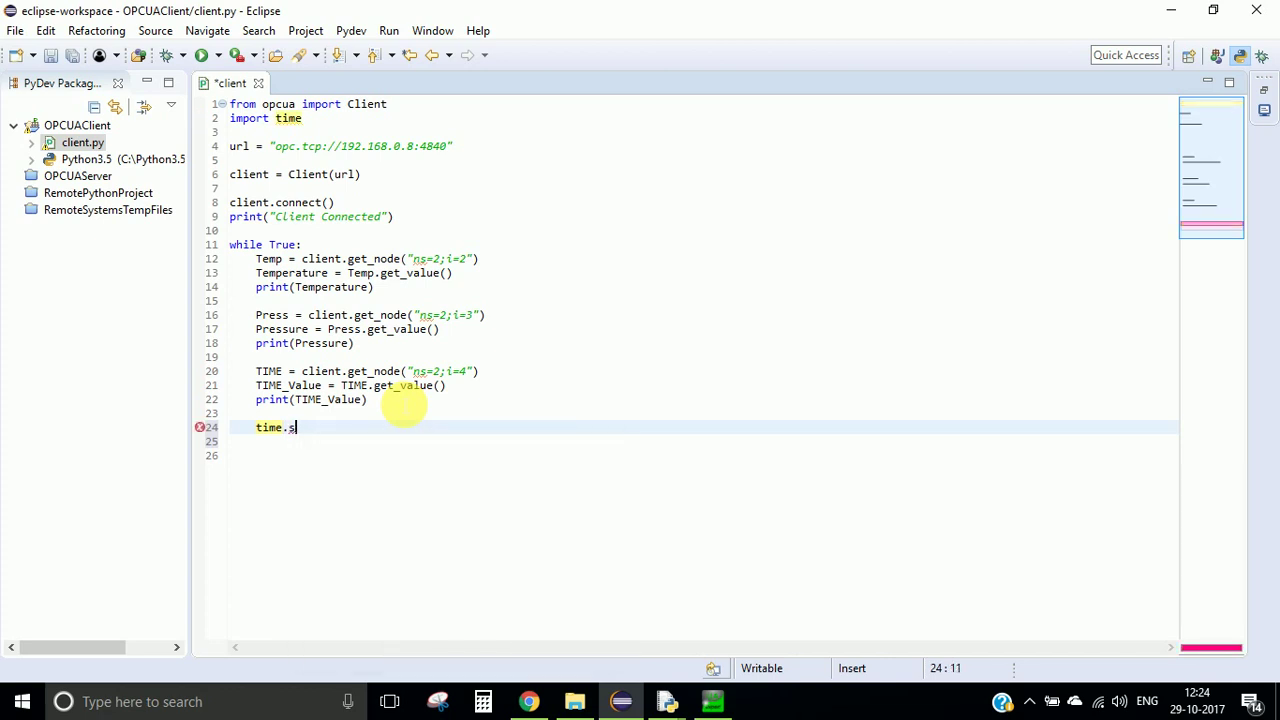
type("lee")
key("Return")
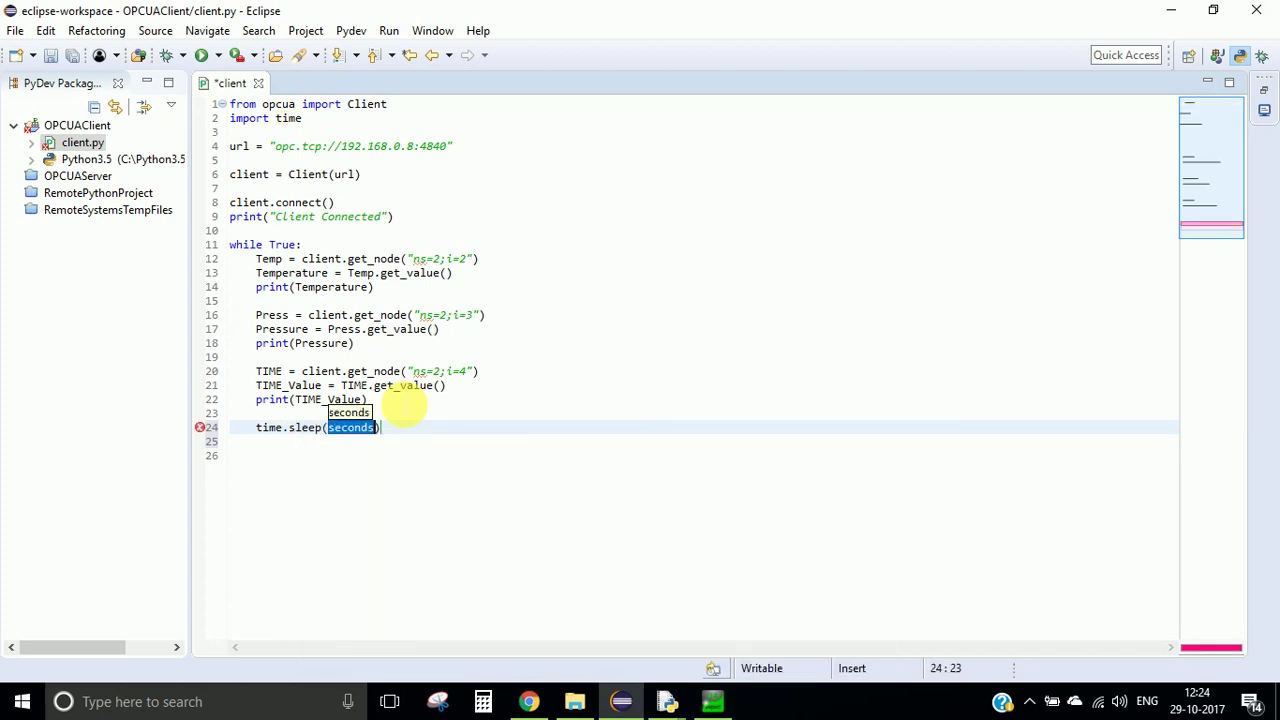
type("1")
key("ctrl+s")
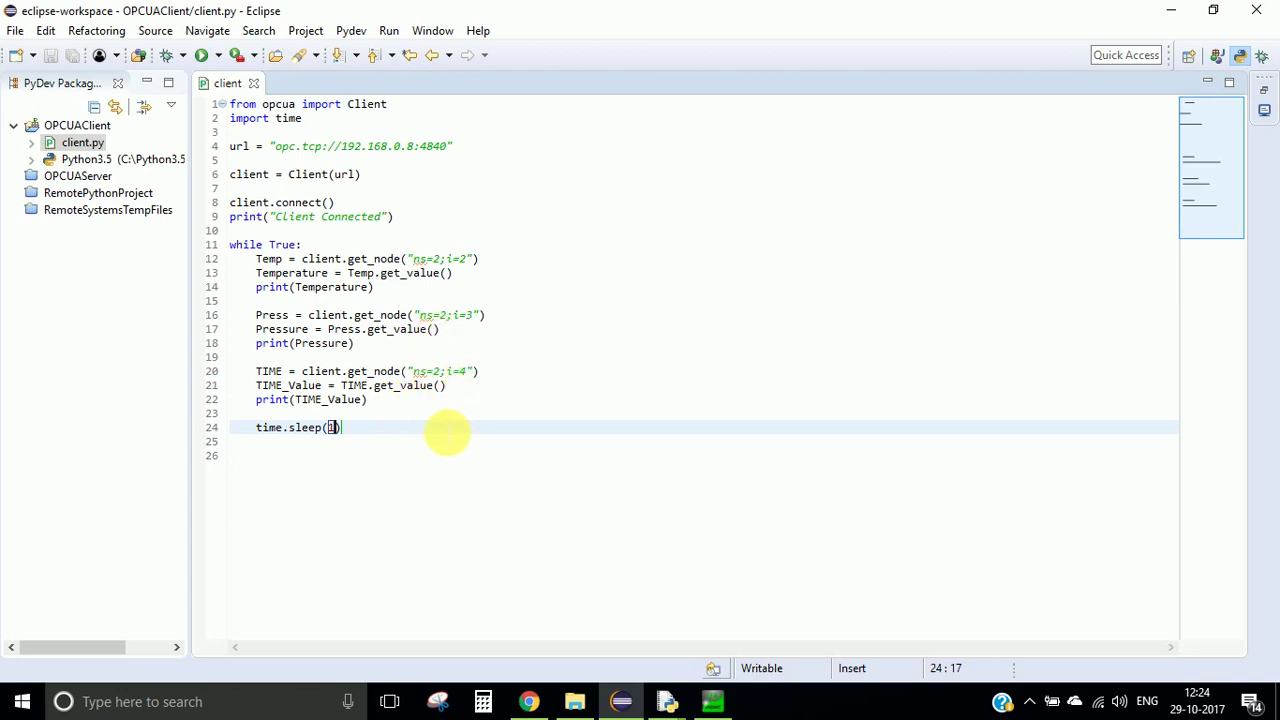
key("Down")
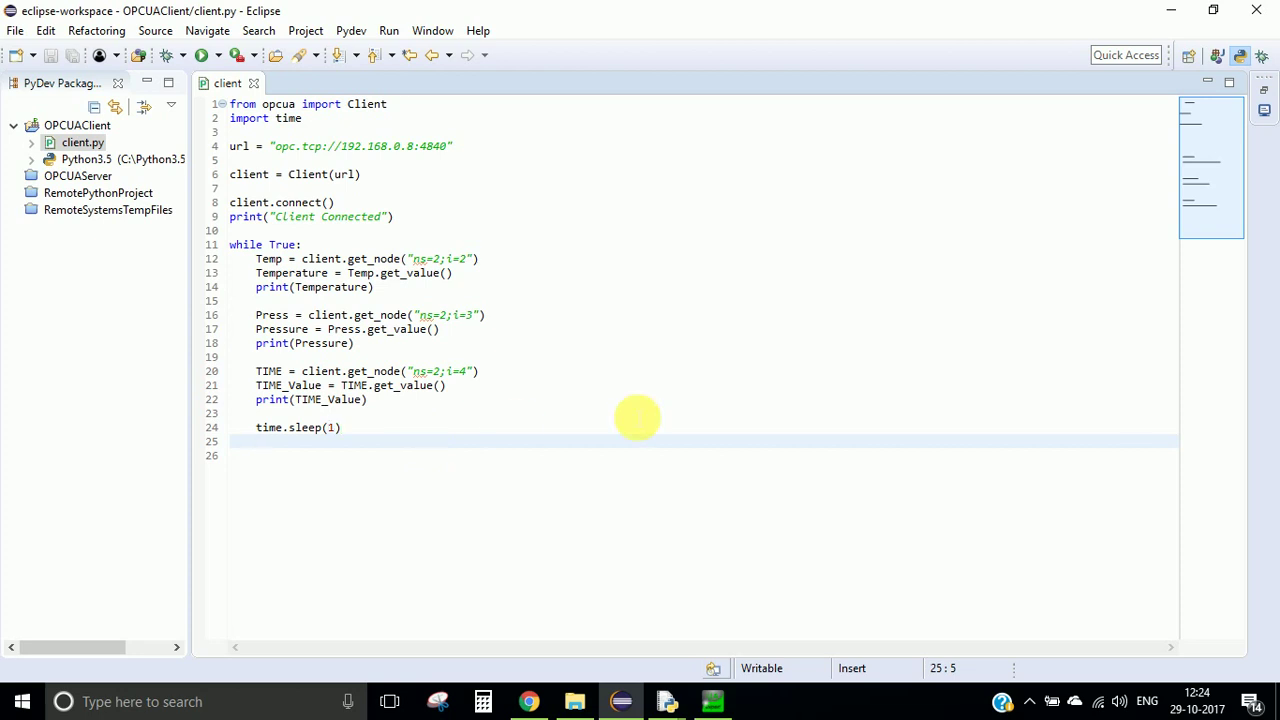
Step: Run client.py as a Python Run, check the console readings and timestamps, then switch to UaExpert
left_click(219, 57)
mouse_move(240, 105)
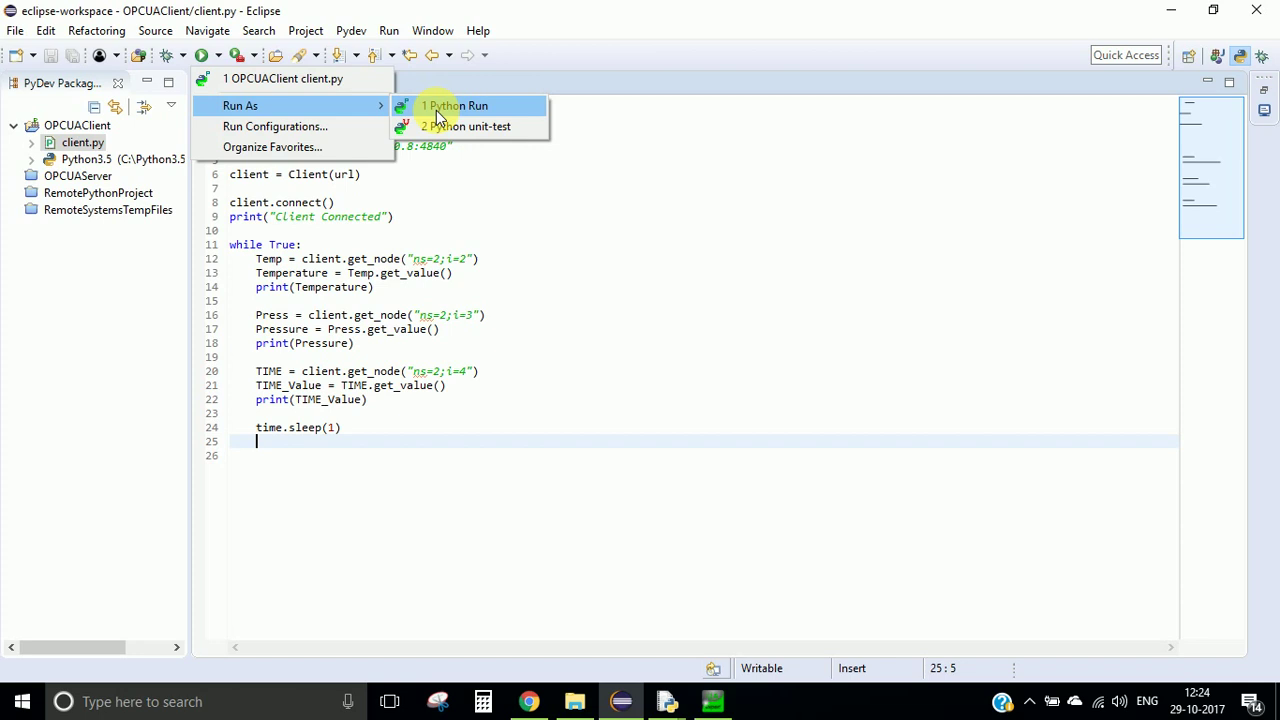
left_click(437, 107)
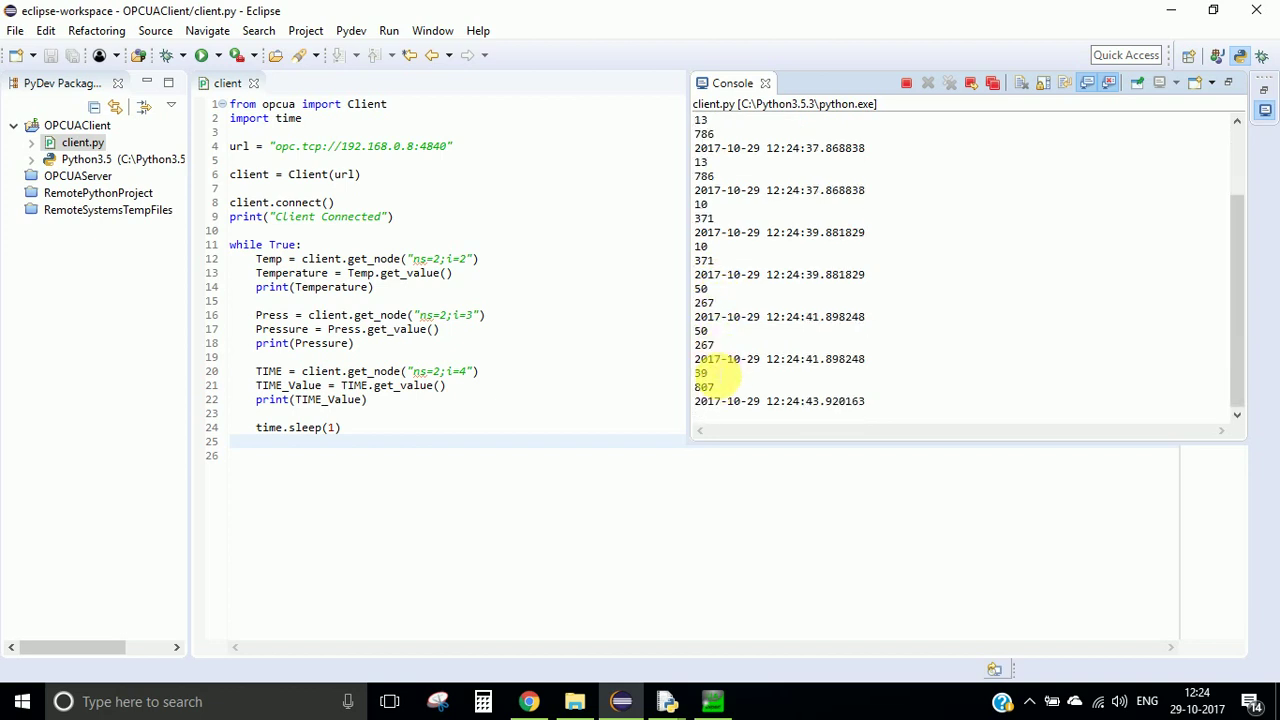
left_click_drag(698, 300, 706, 290)
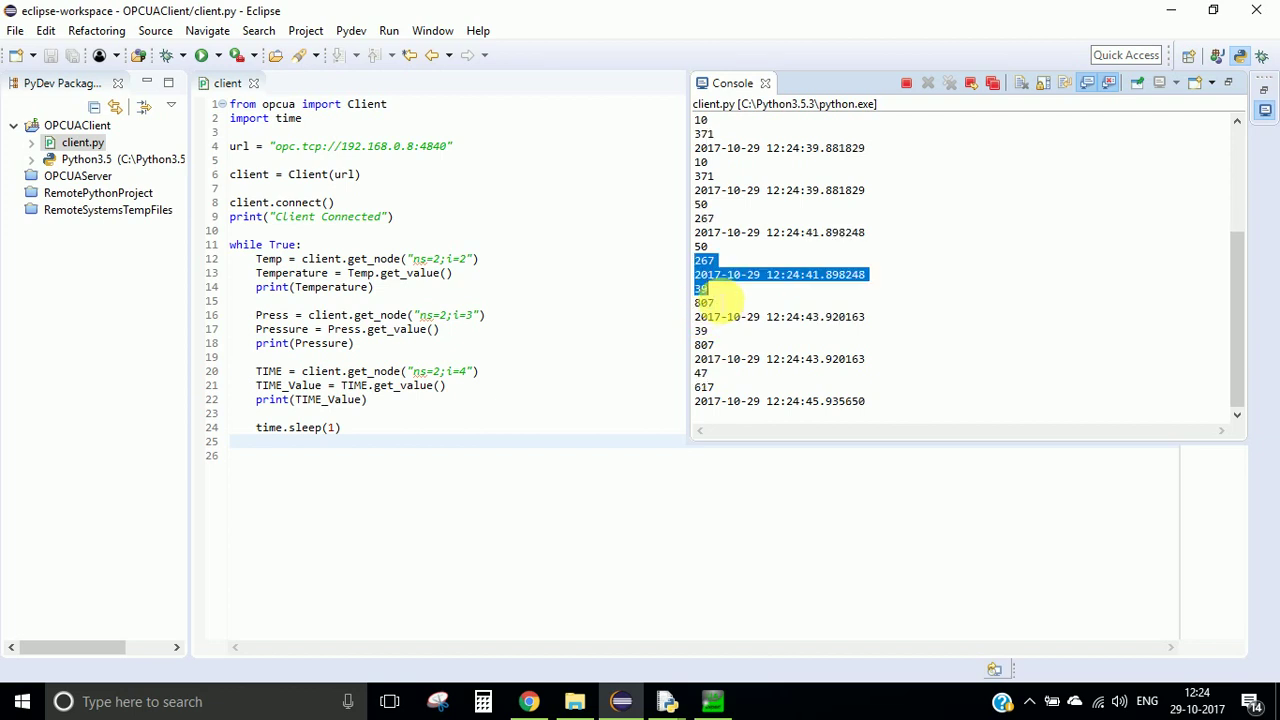
left_click(706, 260)
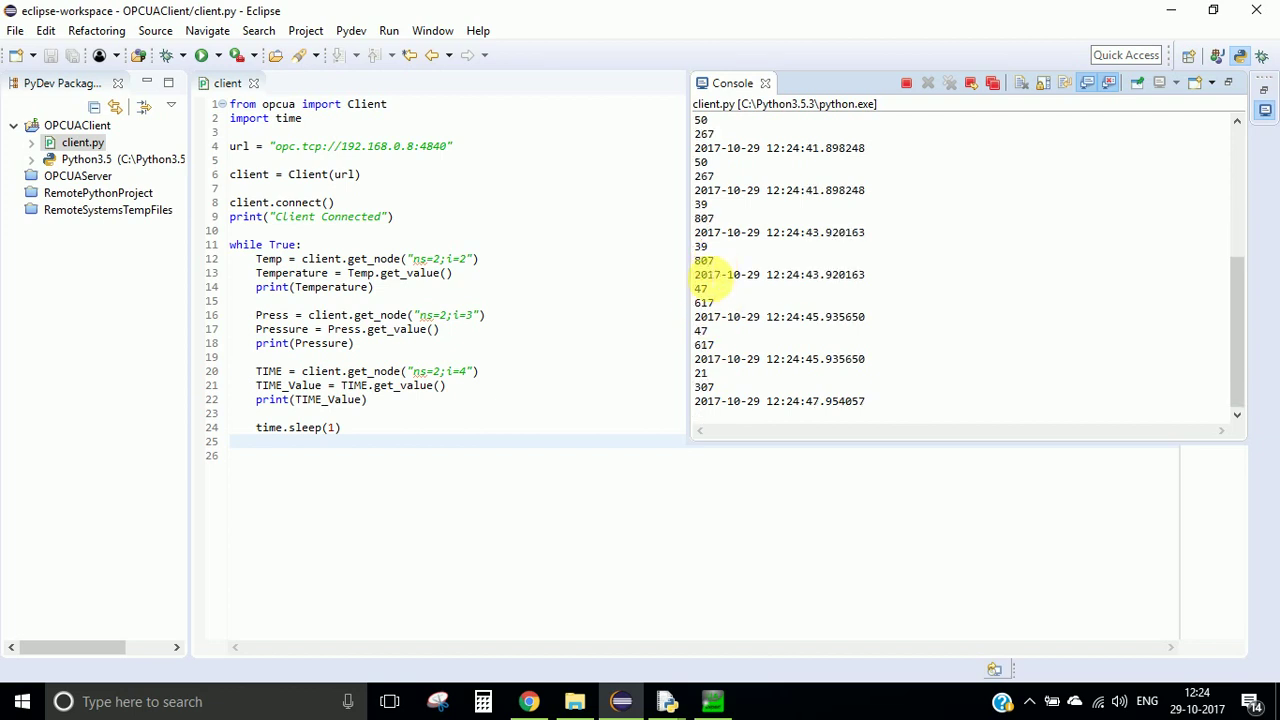
left_click_drag(694, 274, 862, 274)
left_click(864, 274)
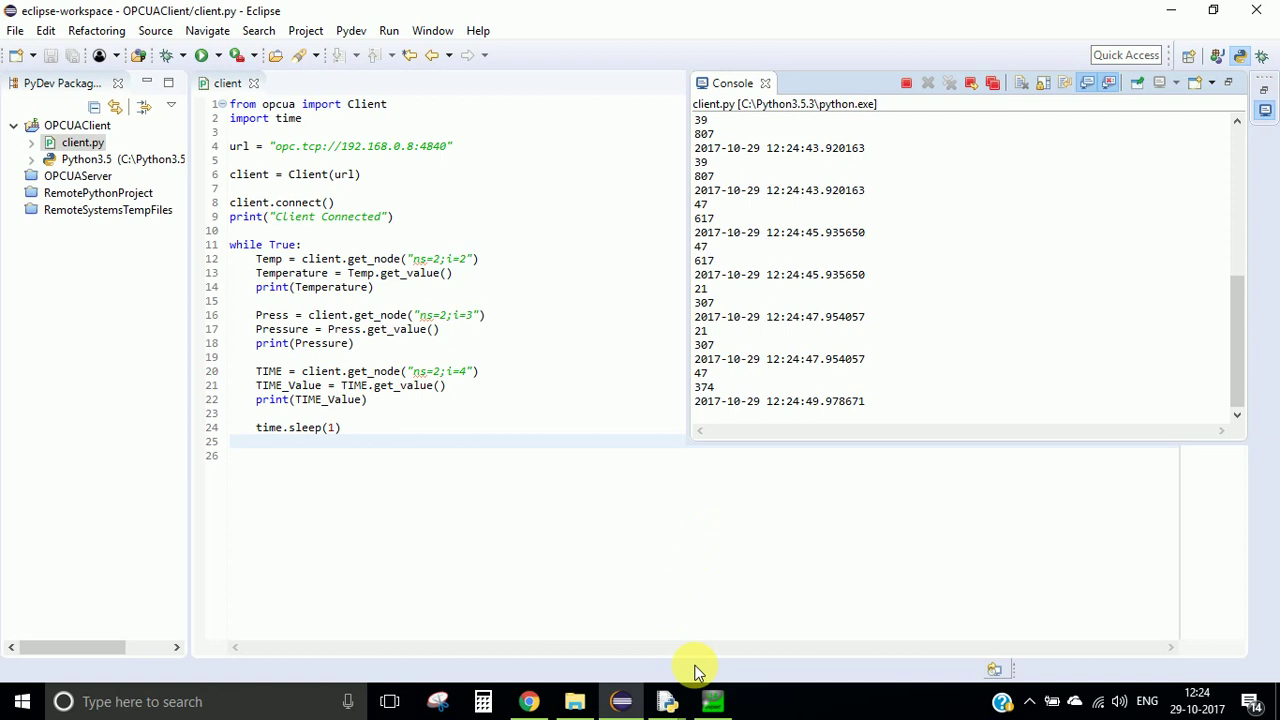
left_click(712, 701)
Step: Snap UaExpert right and Eclipse left, then select Temperature in the Data Access View
left_click(633, 360)
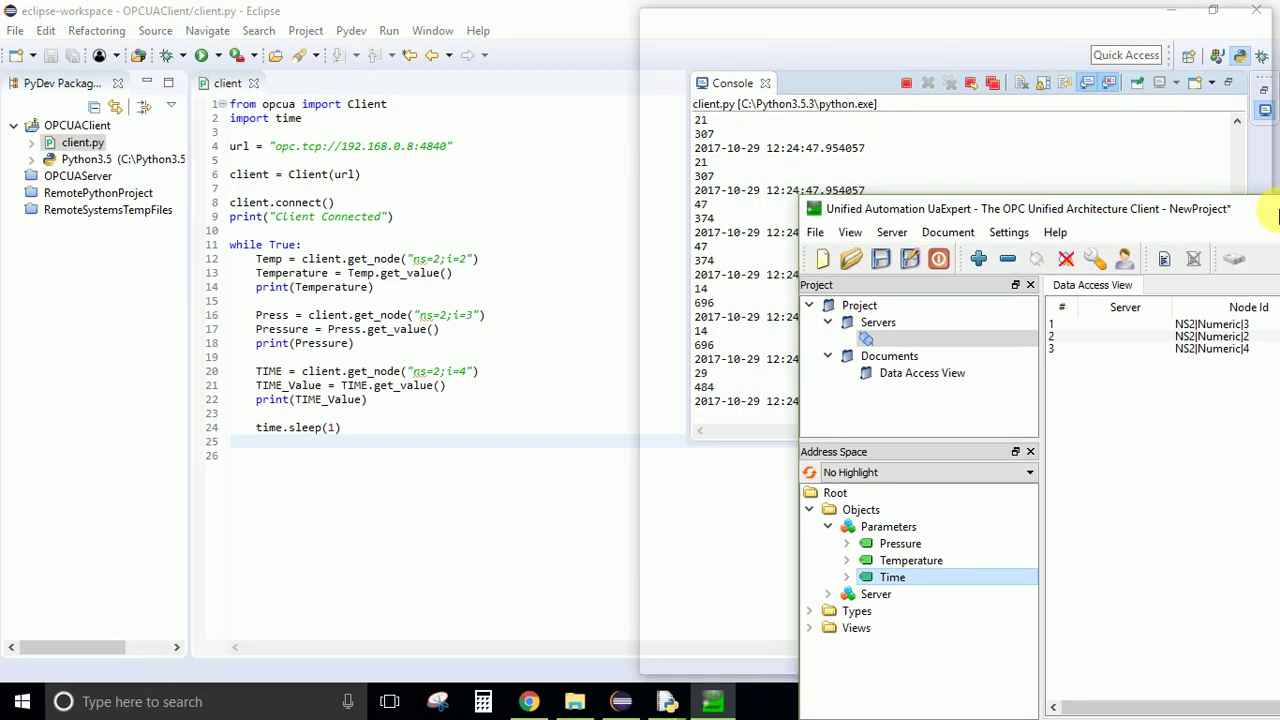
left_click_drag(610, 14, 1278, 170)
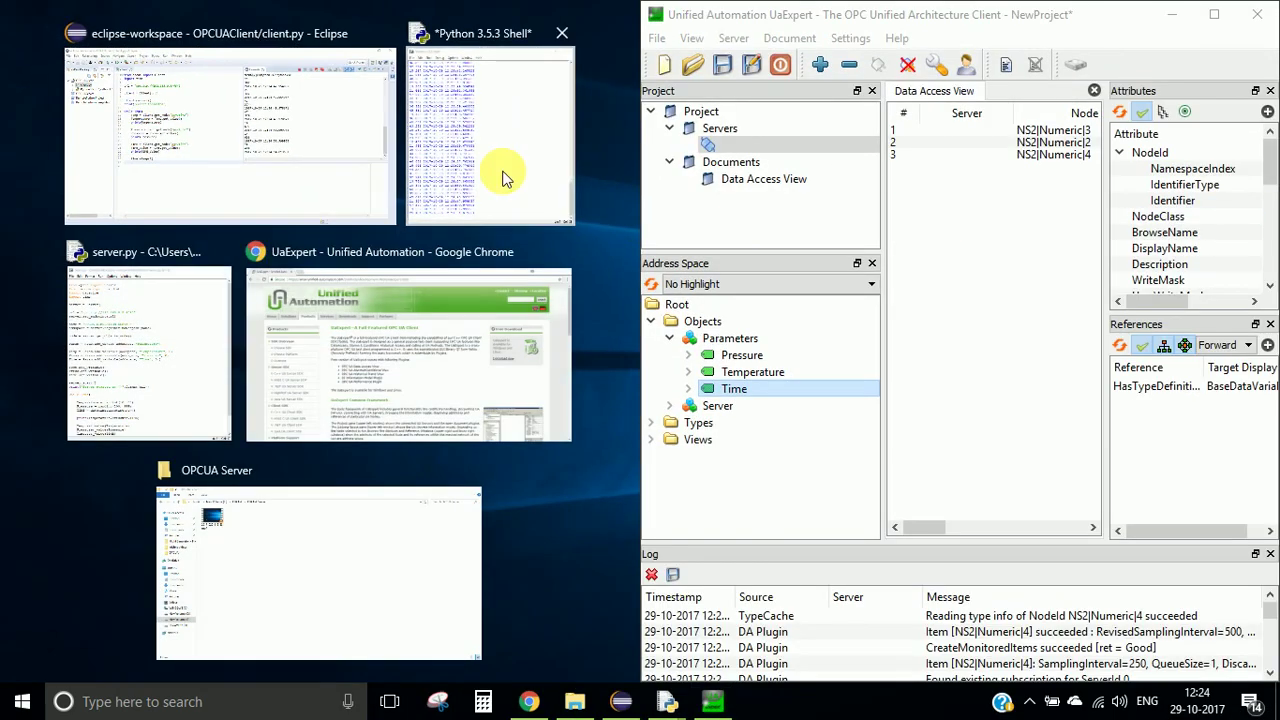
left_click(290, 132)
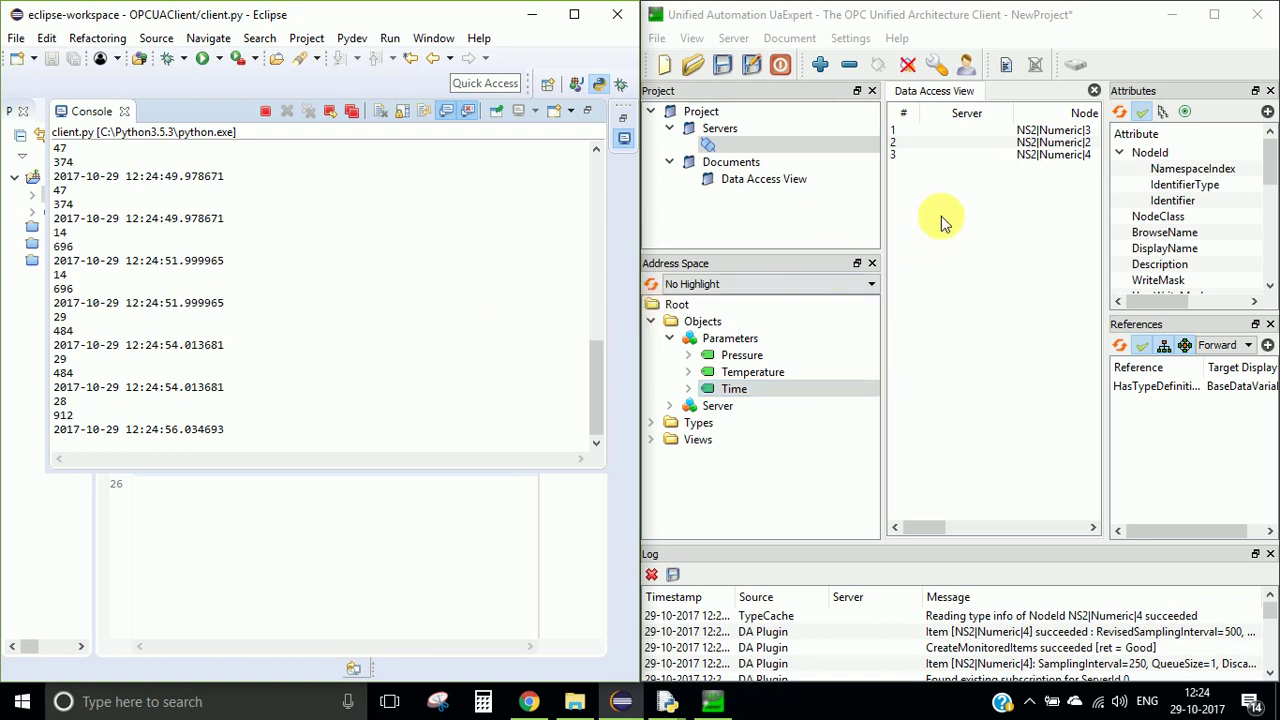
left_click_drag(920, 527, 978, 527)
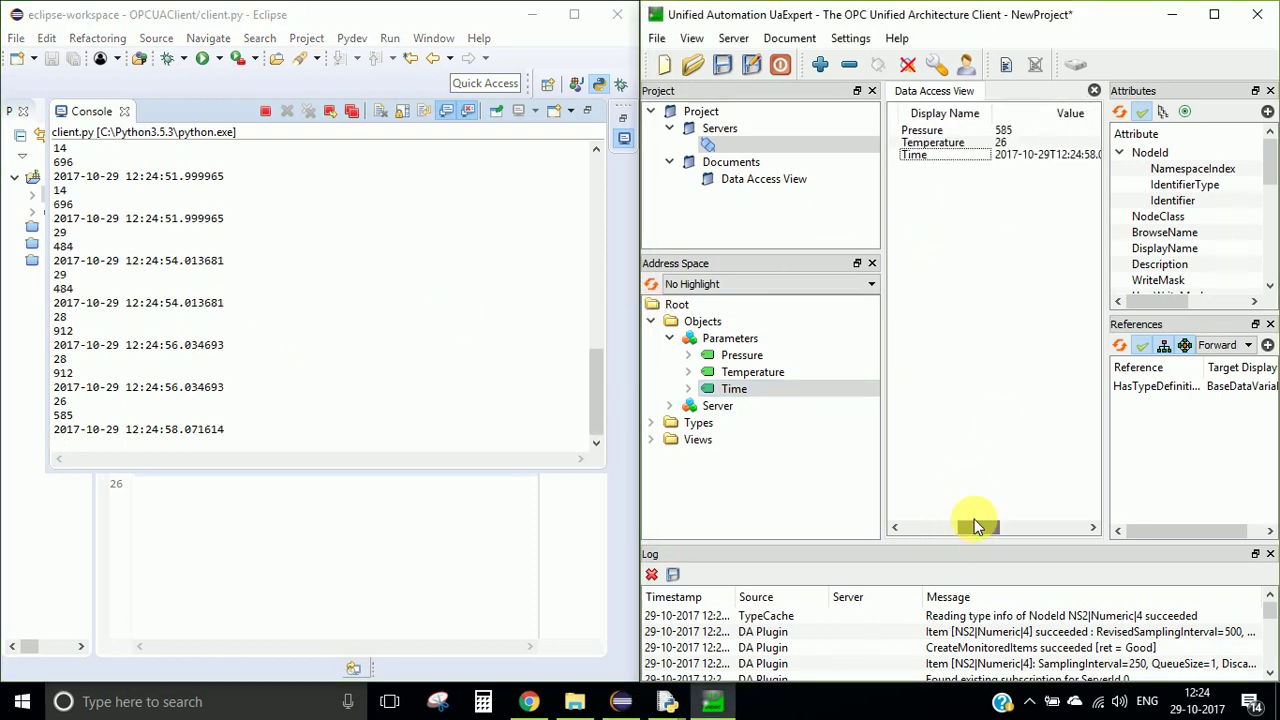
left_click(928, 142)
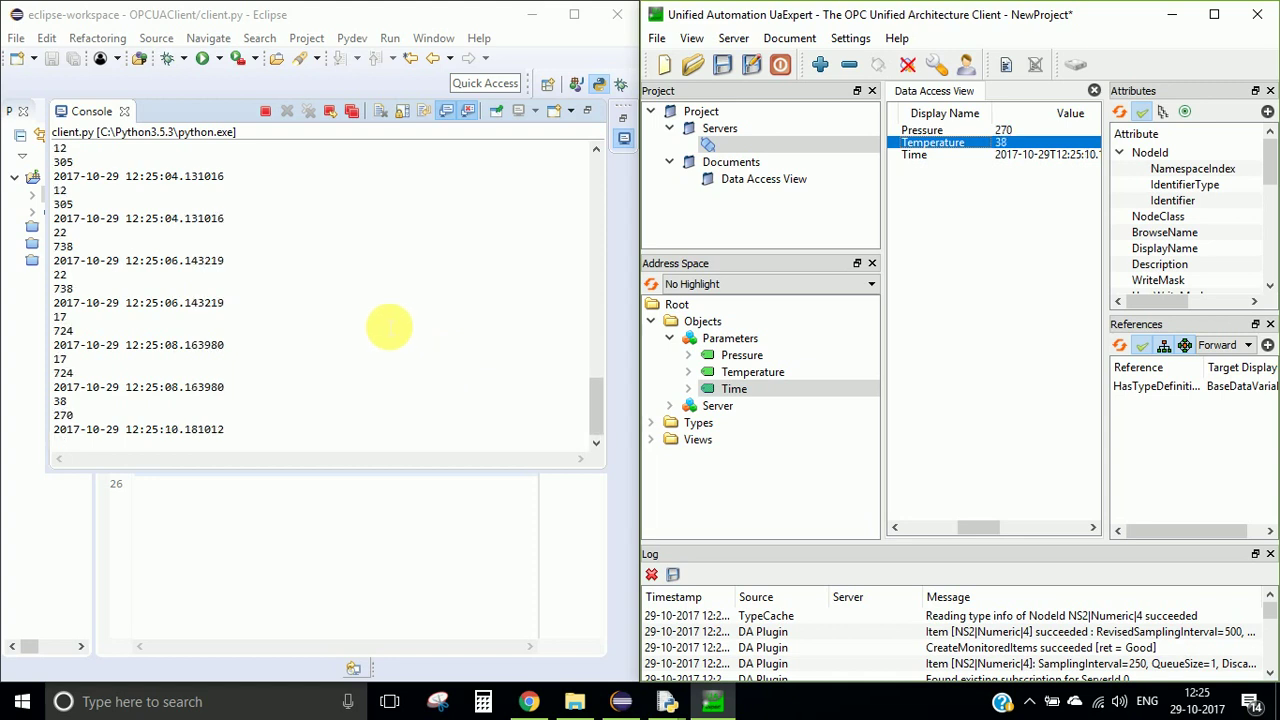
scroll(263, 376, "up", 5)
scroll(260, 378, "down", 3)
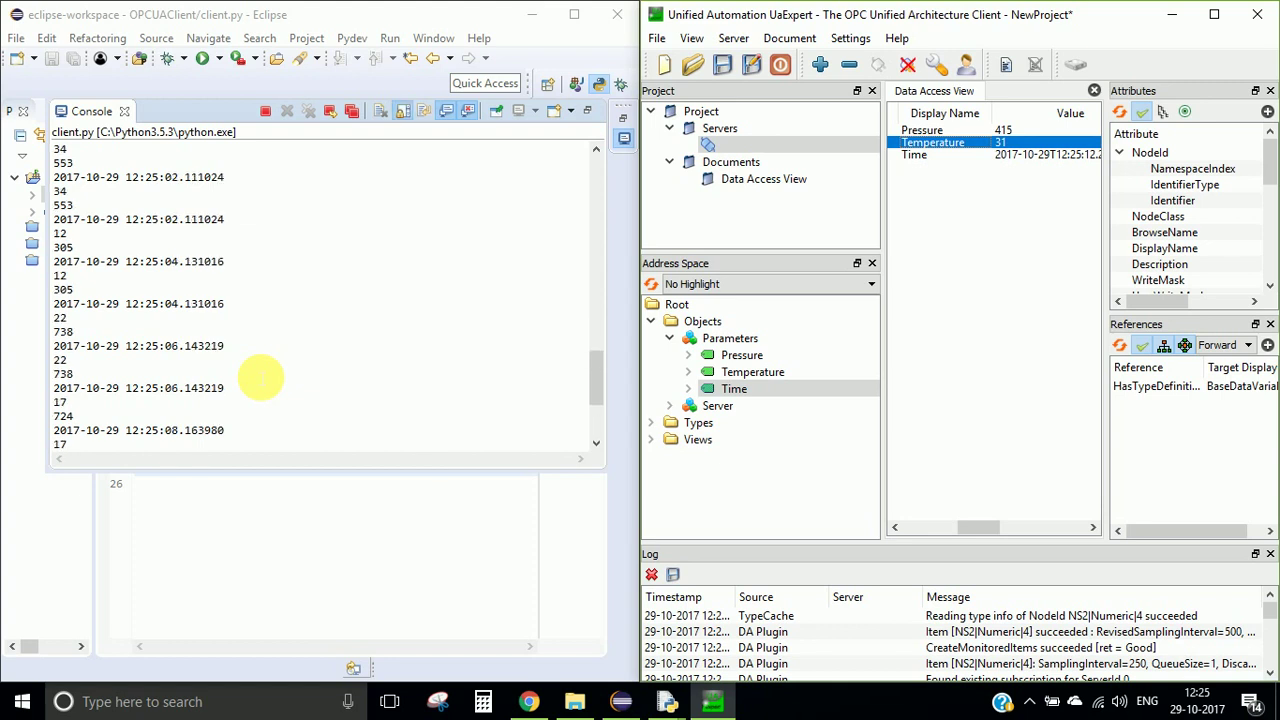
scroll(260, 378, "up", 3)
scroll(260, 378, "down", 3)
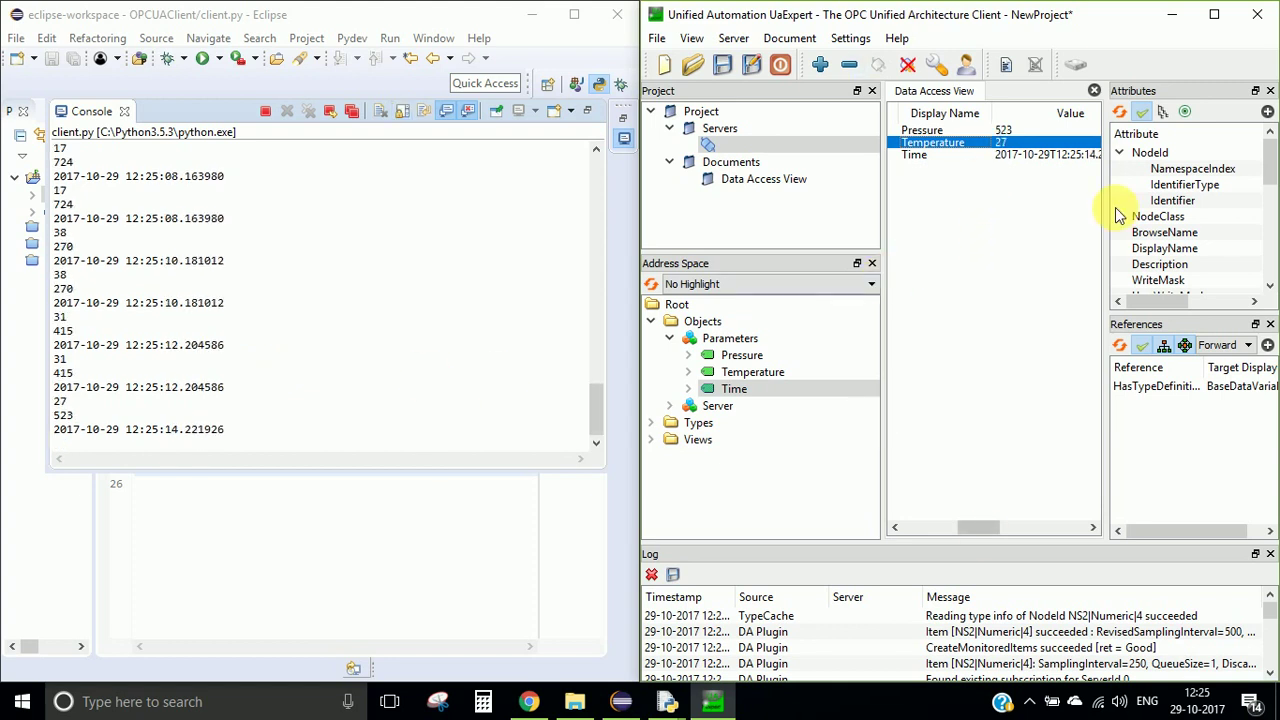